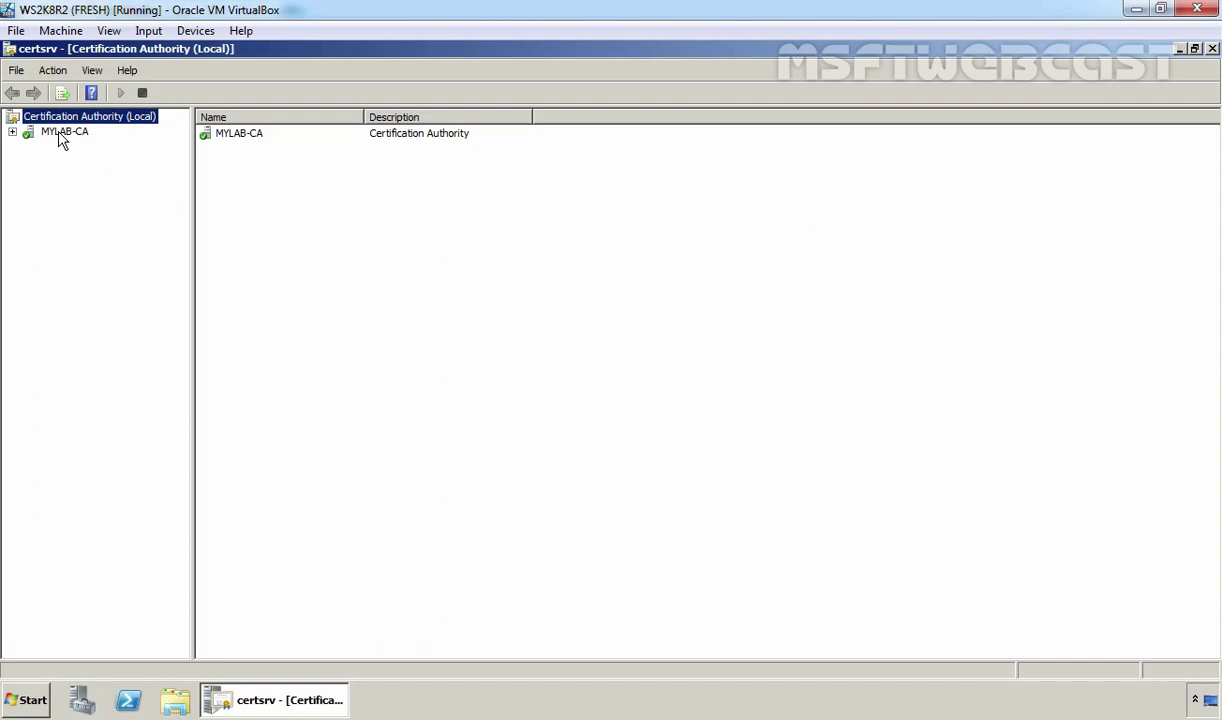
Step: Review the issued certificates and the MYLABUsers entry among the certificate templates of MYLAB-CA
{"action": "left_click", "coordinate": [60, 136]}
{"action": "left_click", "coordinate": [13, 132]}
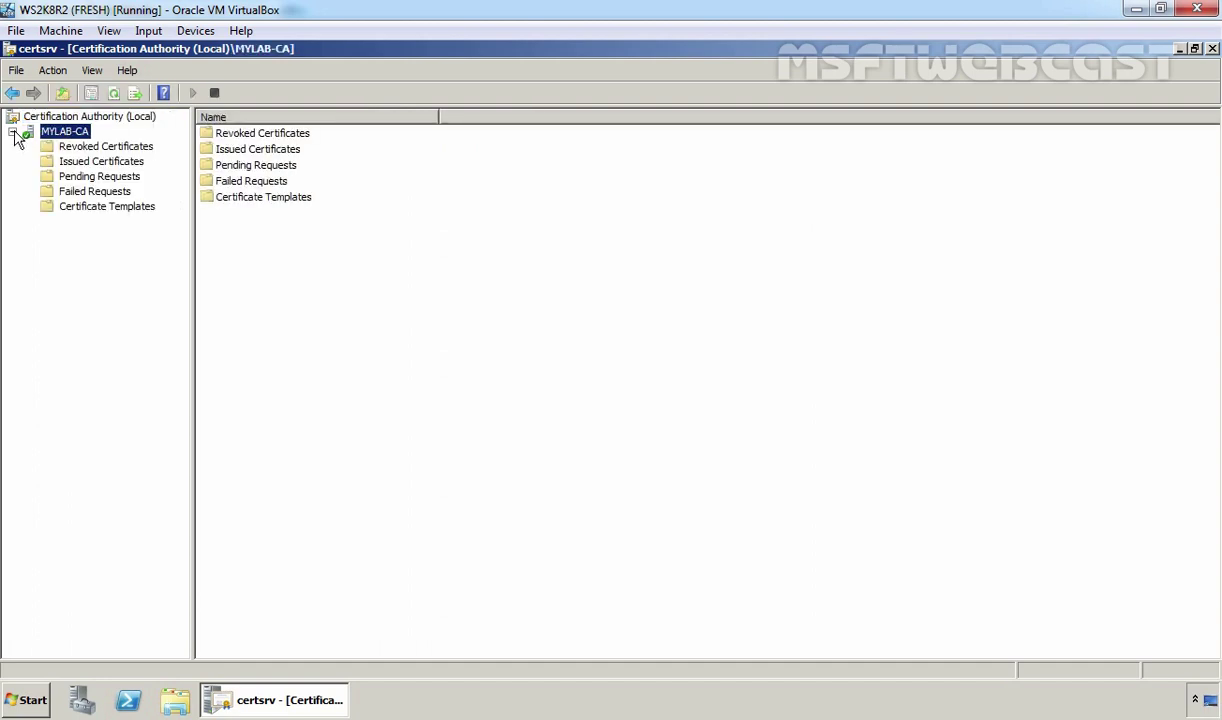
{"action": "left_click", "coordinate": [80, 163]}
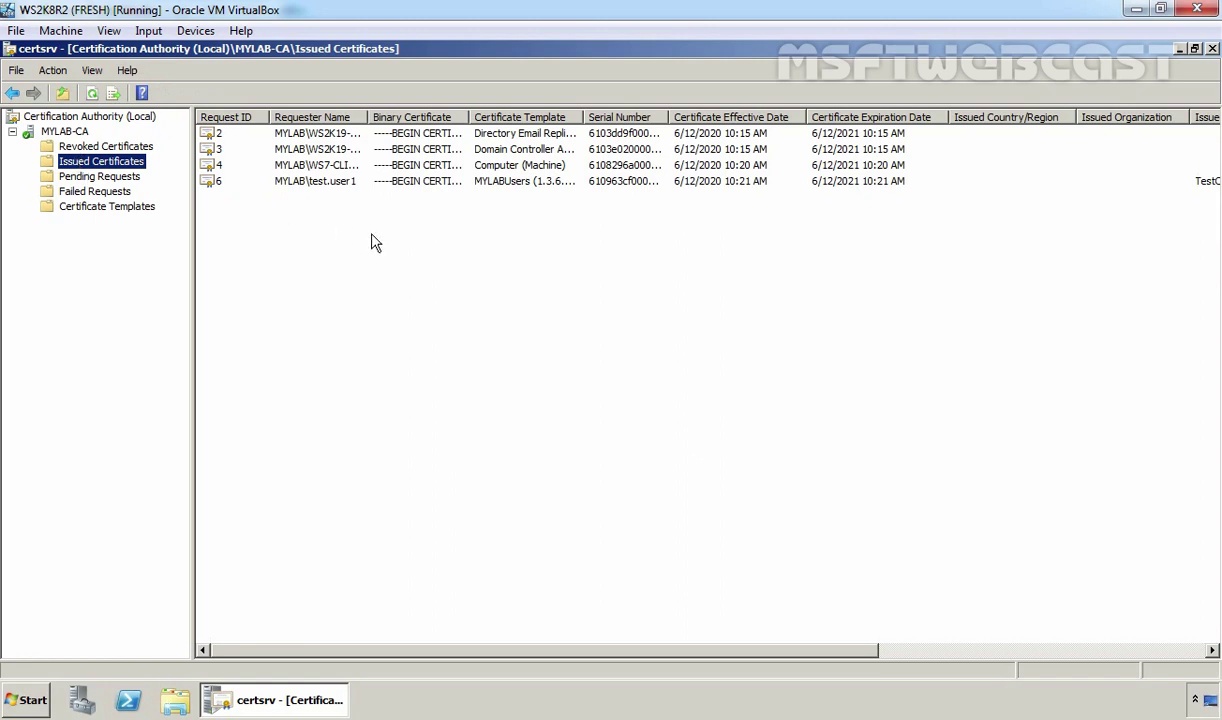
{"action": "left_click", "coordinate": [88, 208]}
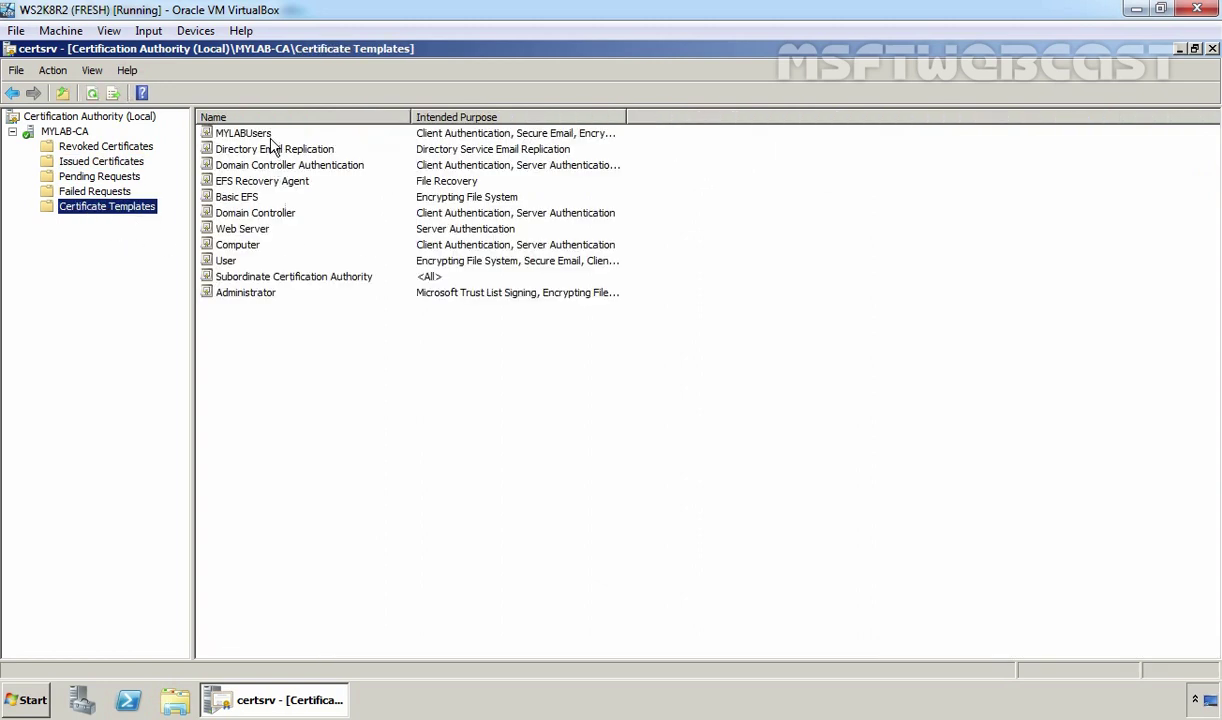
{"action": "left_click", "coordinate": [247, 135]}
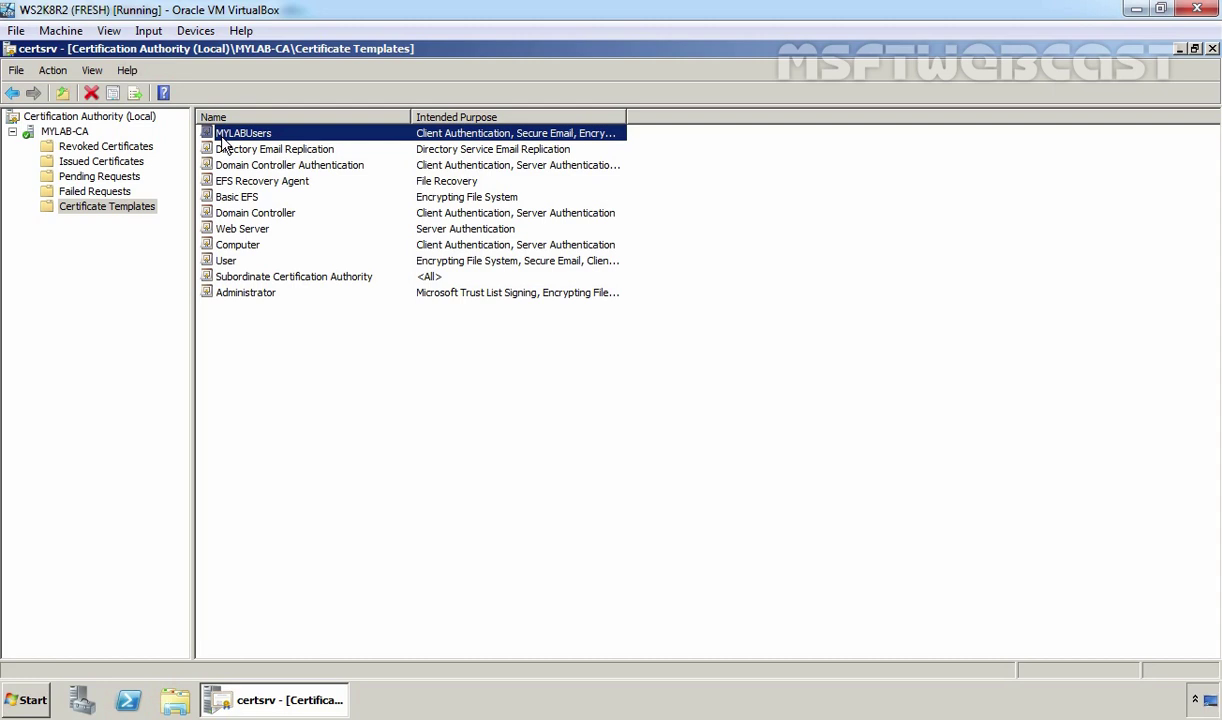
Step: Start the Back up CA wizard for MYLAB-CA and advance to choosing the items to back up
{"action": "left_click", "coordinate": [66, 132]}
{"action": "right_click", "coordinate": [73, 133]}
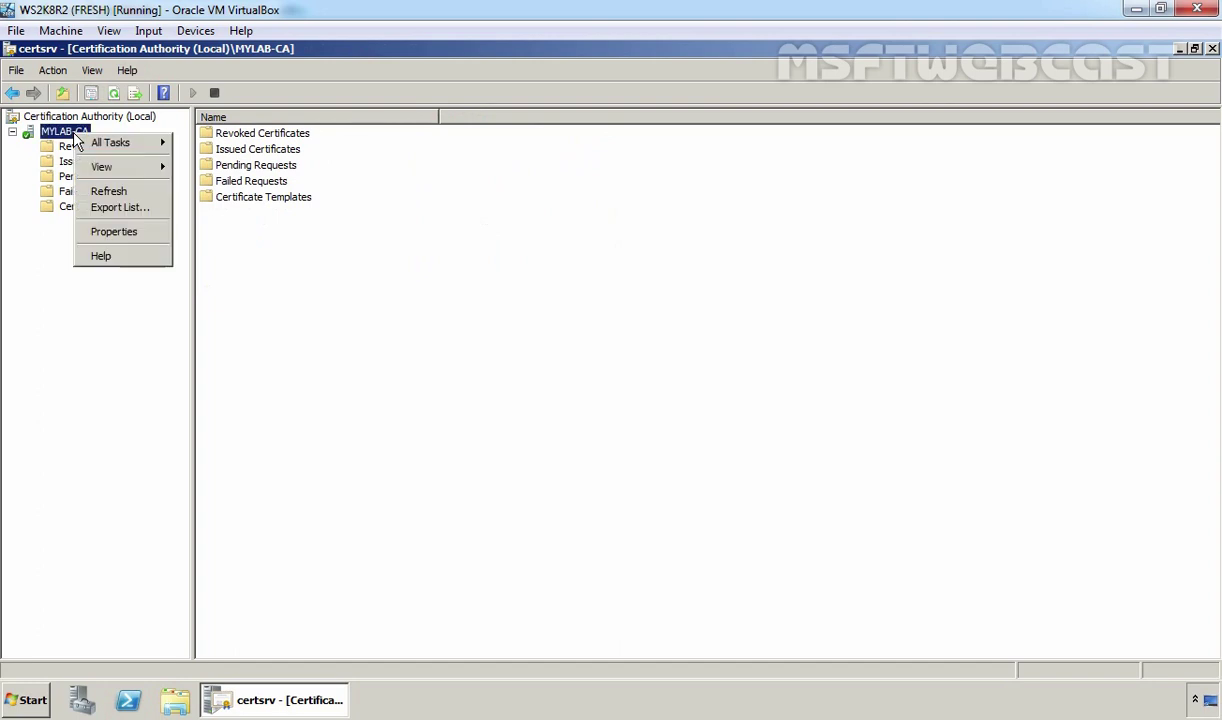
{"action": "mouse_move", "coordinate": [110, 148]}
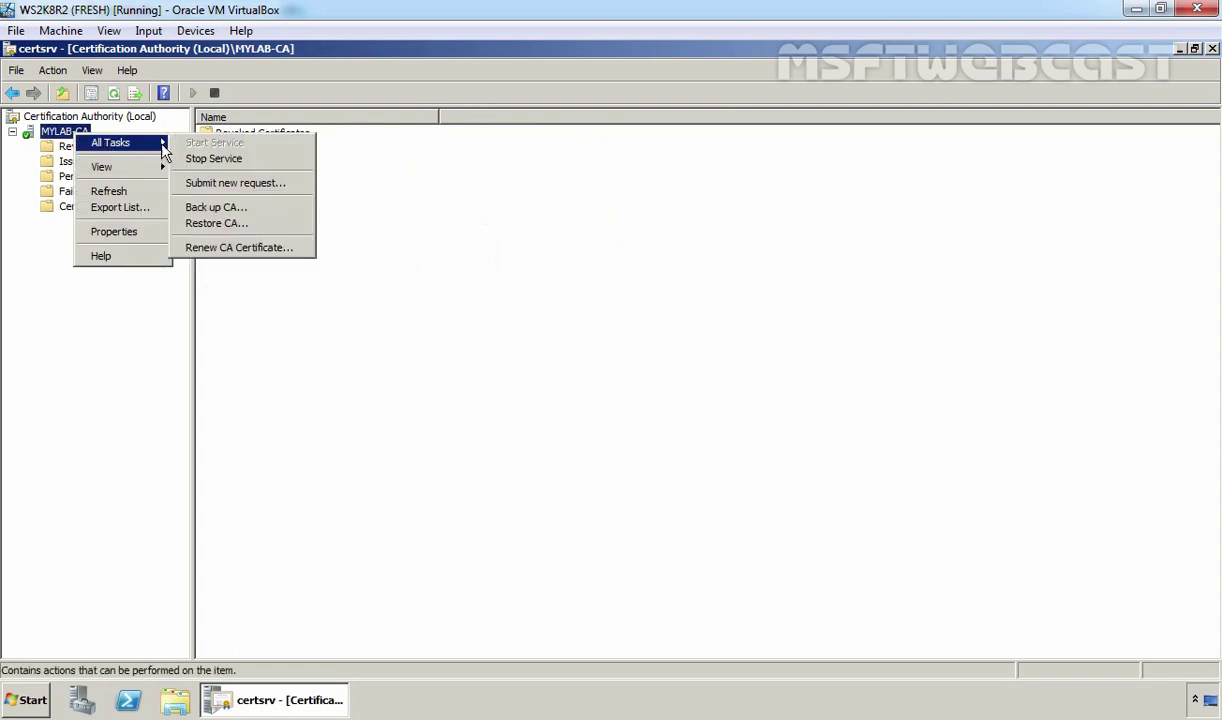
{"action": "left_click", "coordinate": [230, 209]}
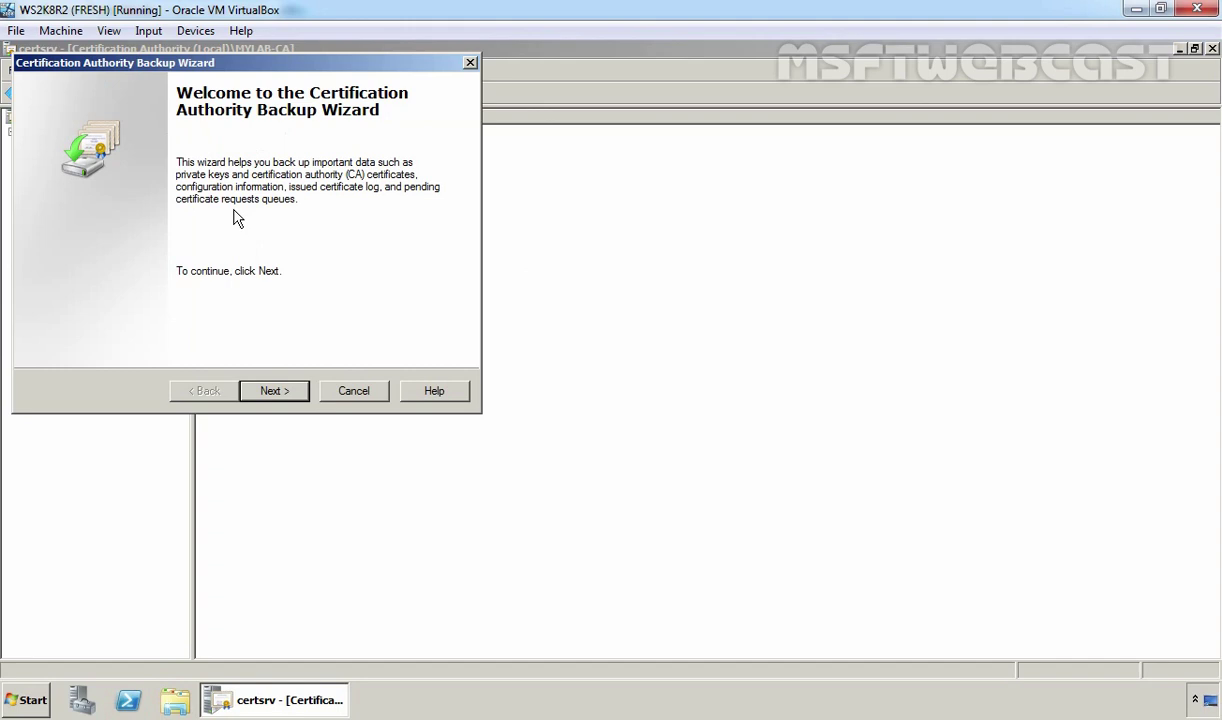
{"action": "left_click", "coordinate": [262, 384]}
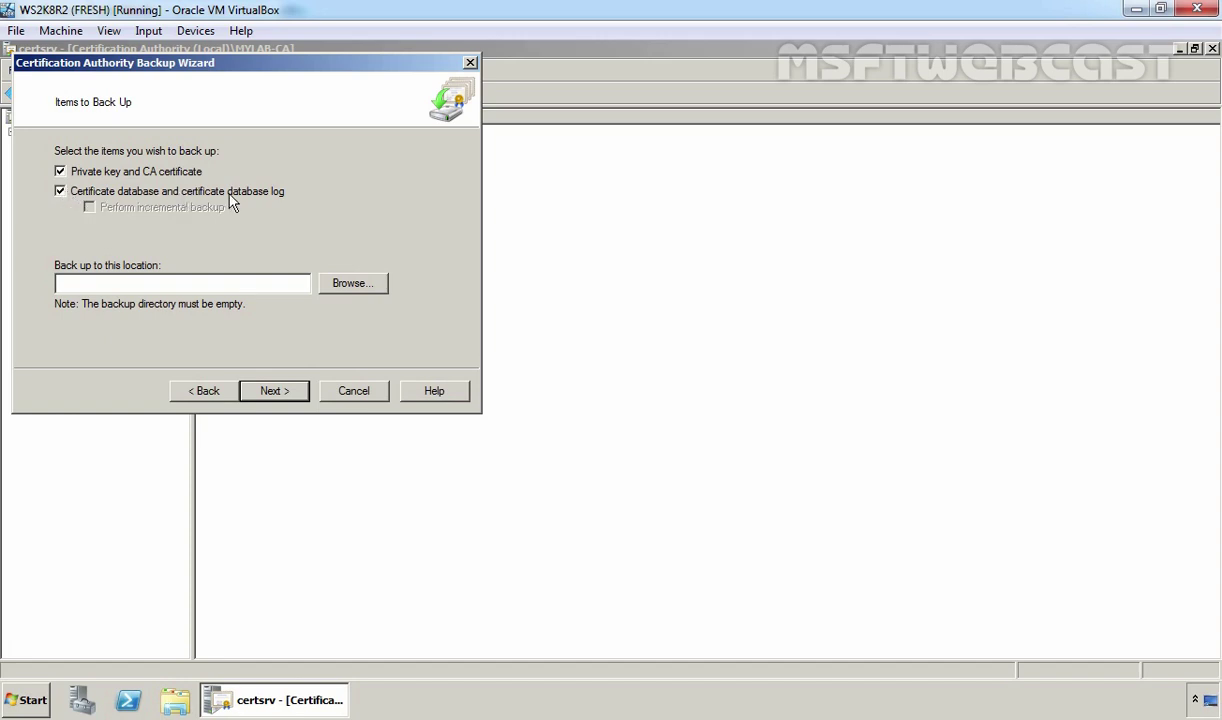
{"action": "left_click", "coordinate": [351, 286]}
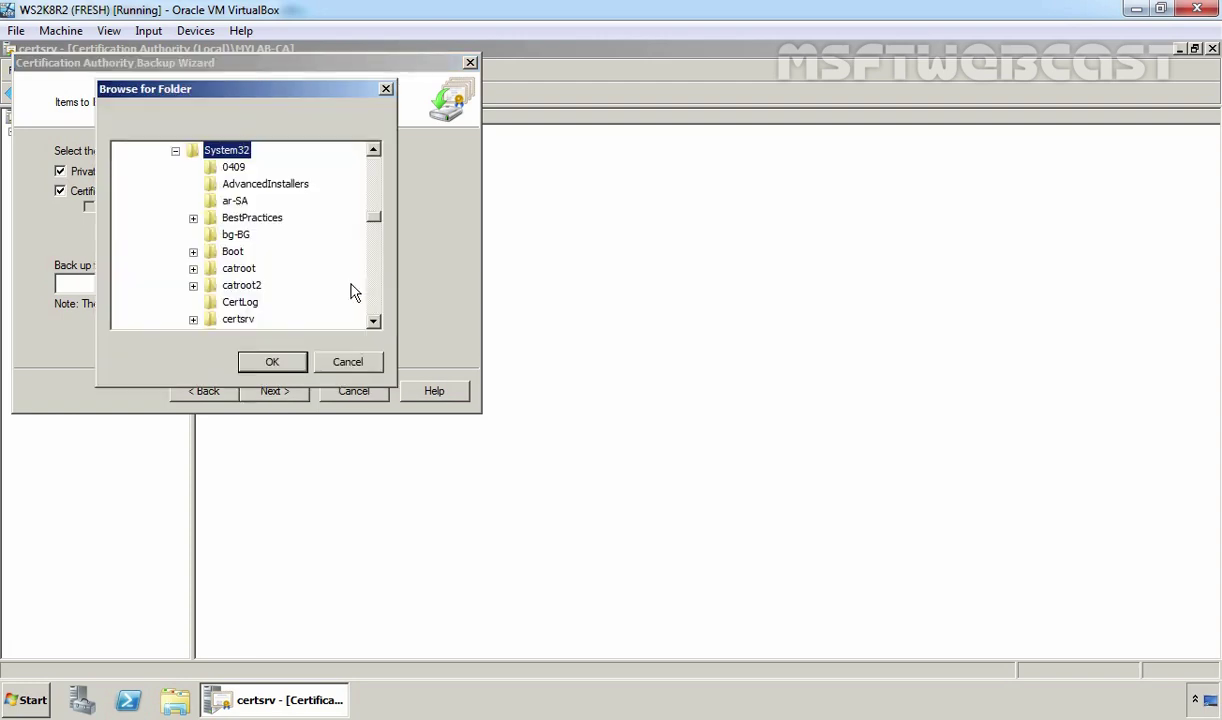
{"action": "key", "text": "Left"}
{"action": "key", "text": "Left"}
{"action": "key", "text": "Left"}
{"action": "key", "text": "Left"}
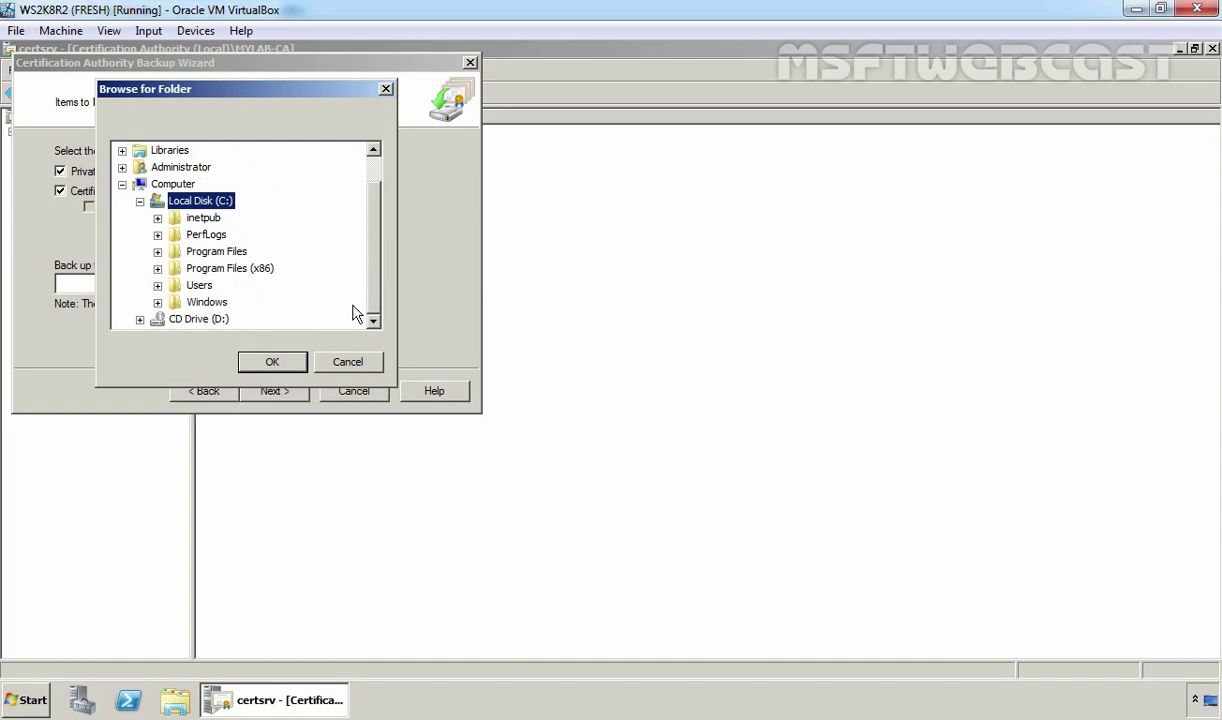
Step: Create a folder named CABackup on Local Disk (C:) in Windows Explorer, then return to the backup wizard
{"action": "left_click", "coordinate": [175, 700]}
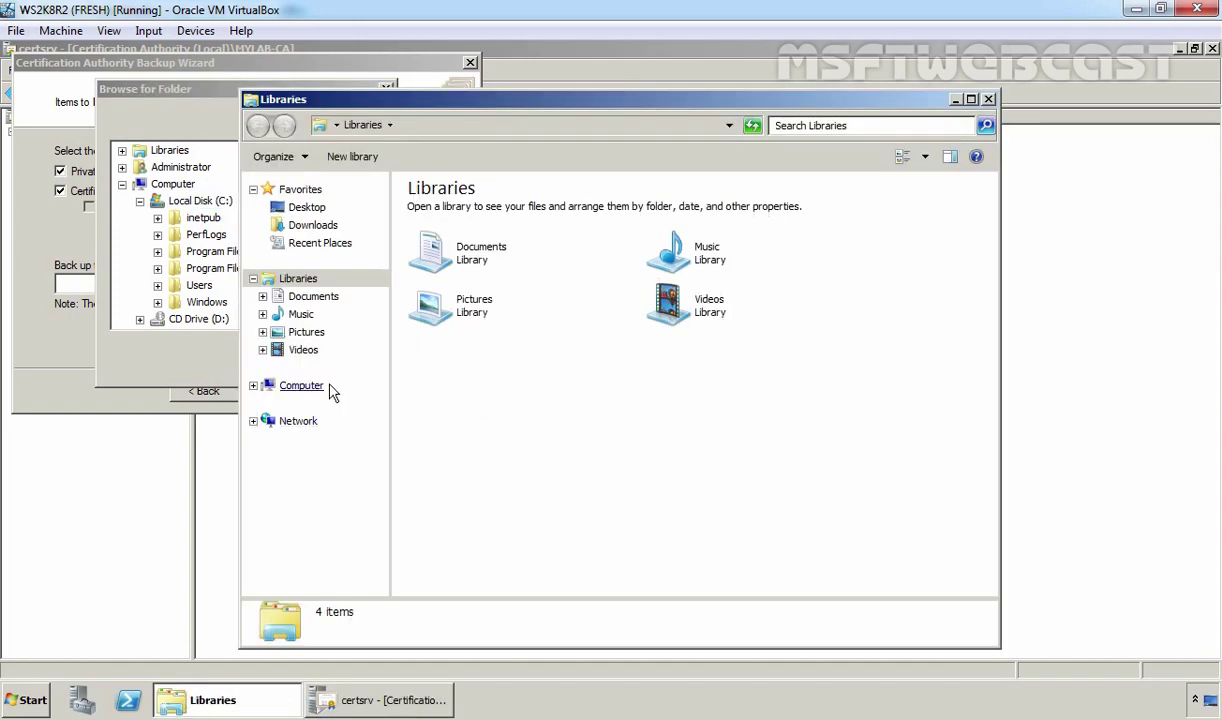
{"action": "left_click", "coordinate": [301, 385]}
{"action": "double_click", "coordinate": [472, 218]}
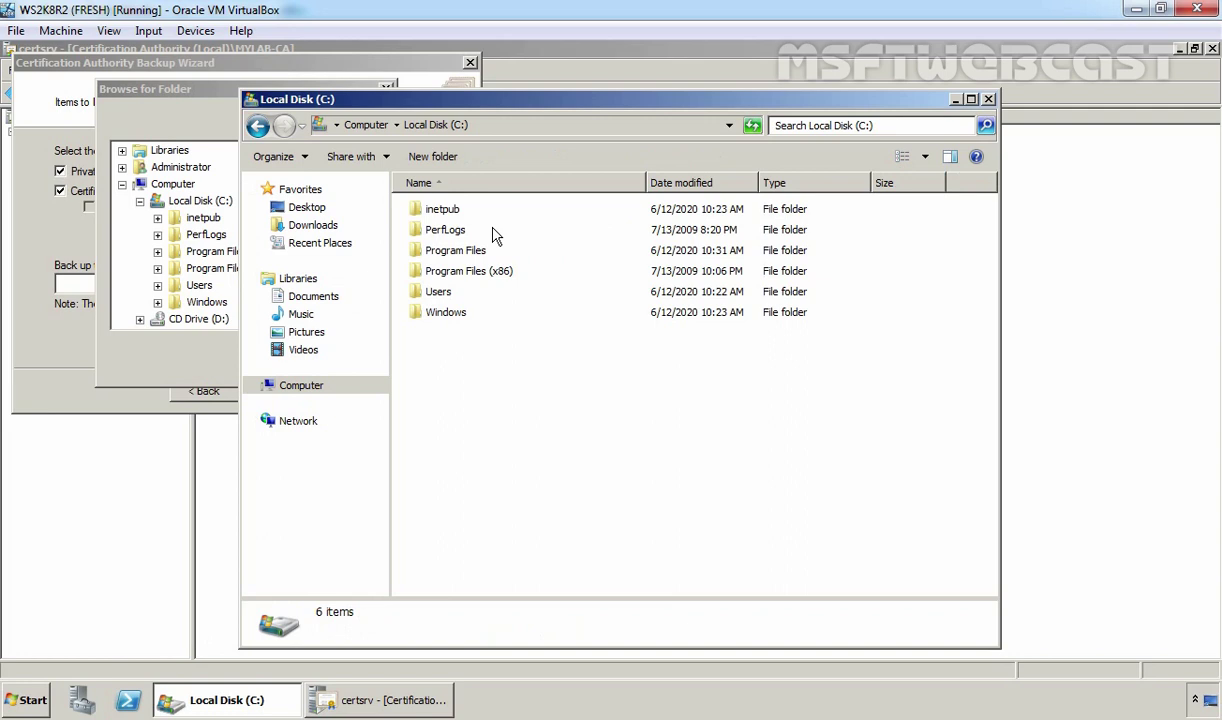
{"action": "left_click", "coordinate": [432, 156]}
{"action": "type", "text": "CA"}
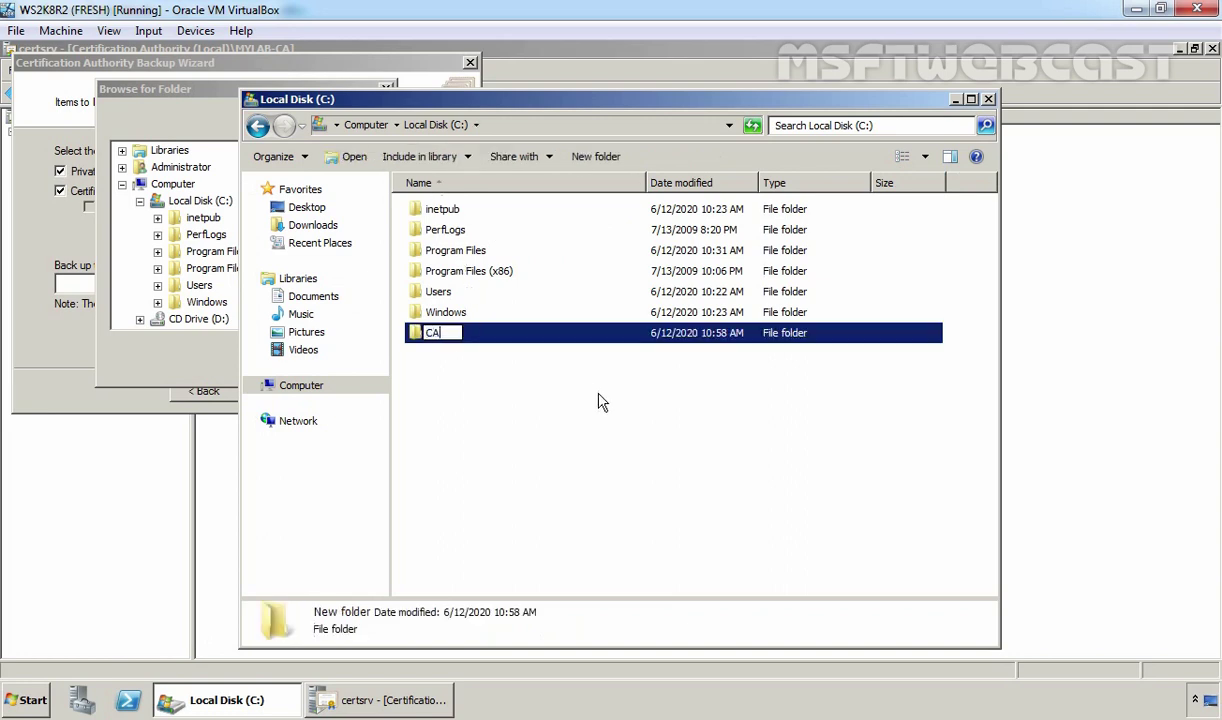
{"action": "type", "text": "Backup"}
{"action": "key", "text": "Return"}
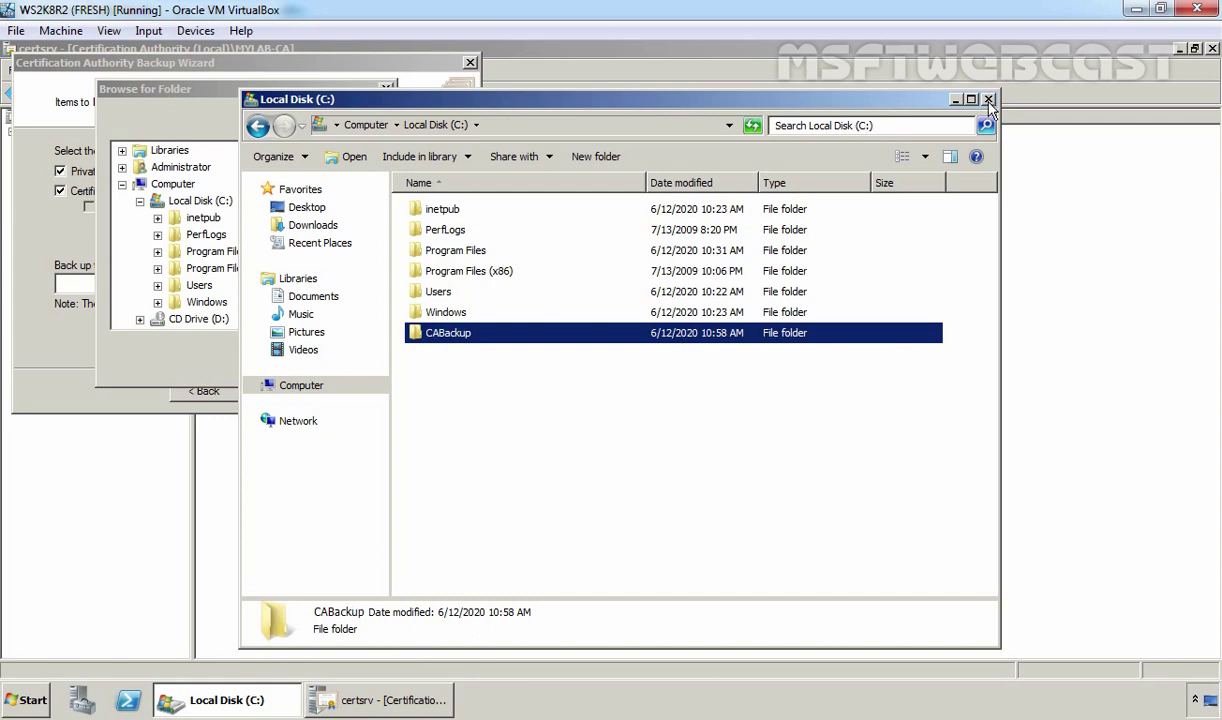
{"action": "left_click", "coordinate": [956, 102]}
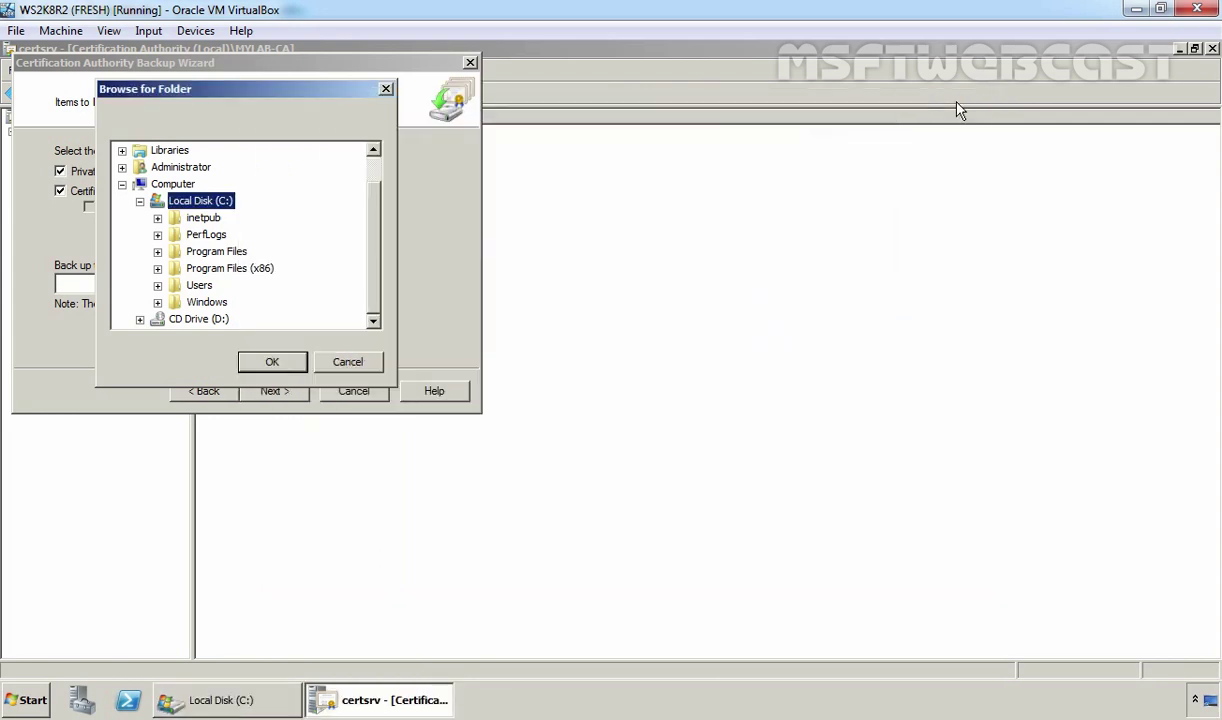
Step: Set the CA backup location to C:\CABackup
{"action": "left_click", "coordinate": [342, 360]}
{"action": "left_click", "coordinate": [353, 285]}
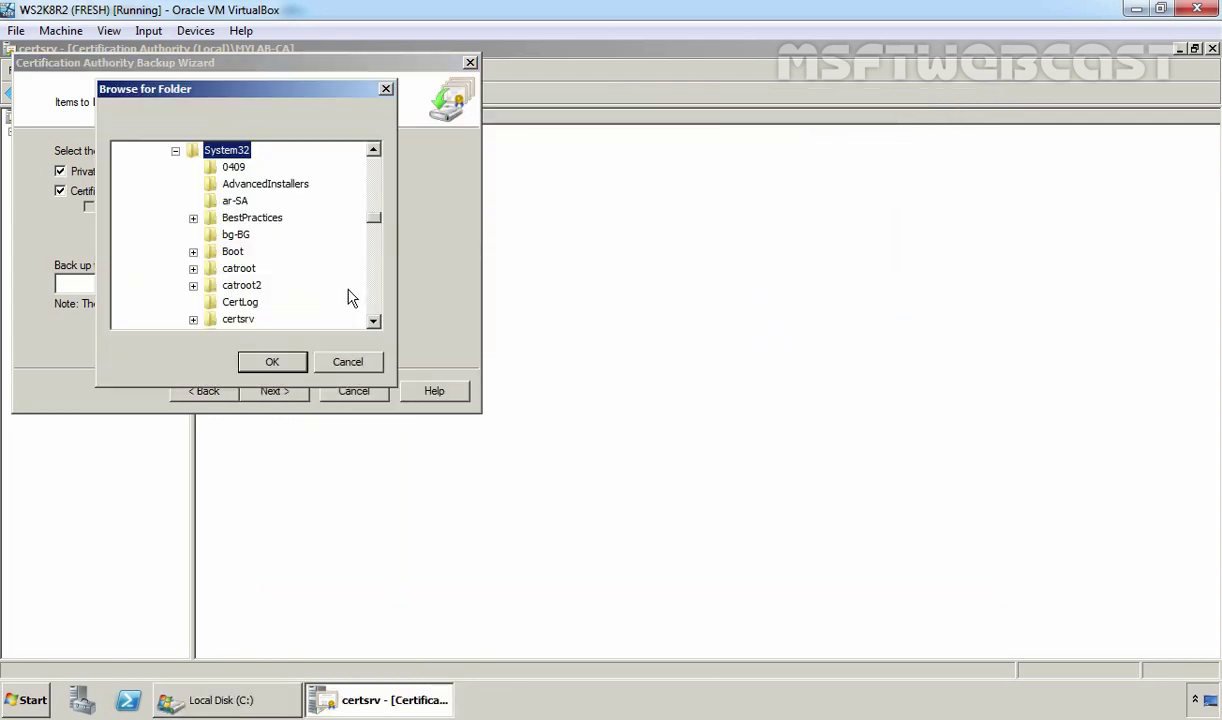
{"action": "key", "text": "Left"}
{"action": "key", "text": "Left"}
{"action": "key", "text": "Left"}
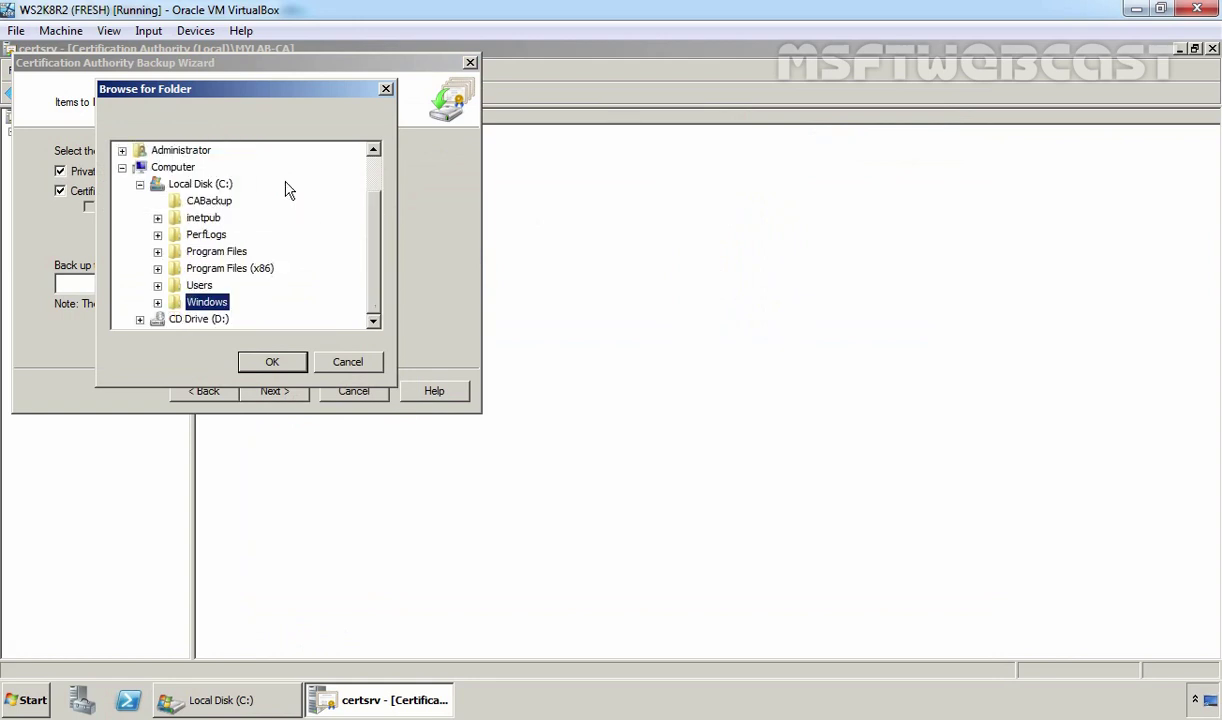
{"action": "left_click", "coordinate": [218, 202]}
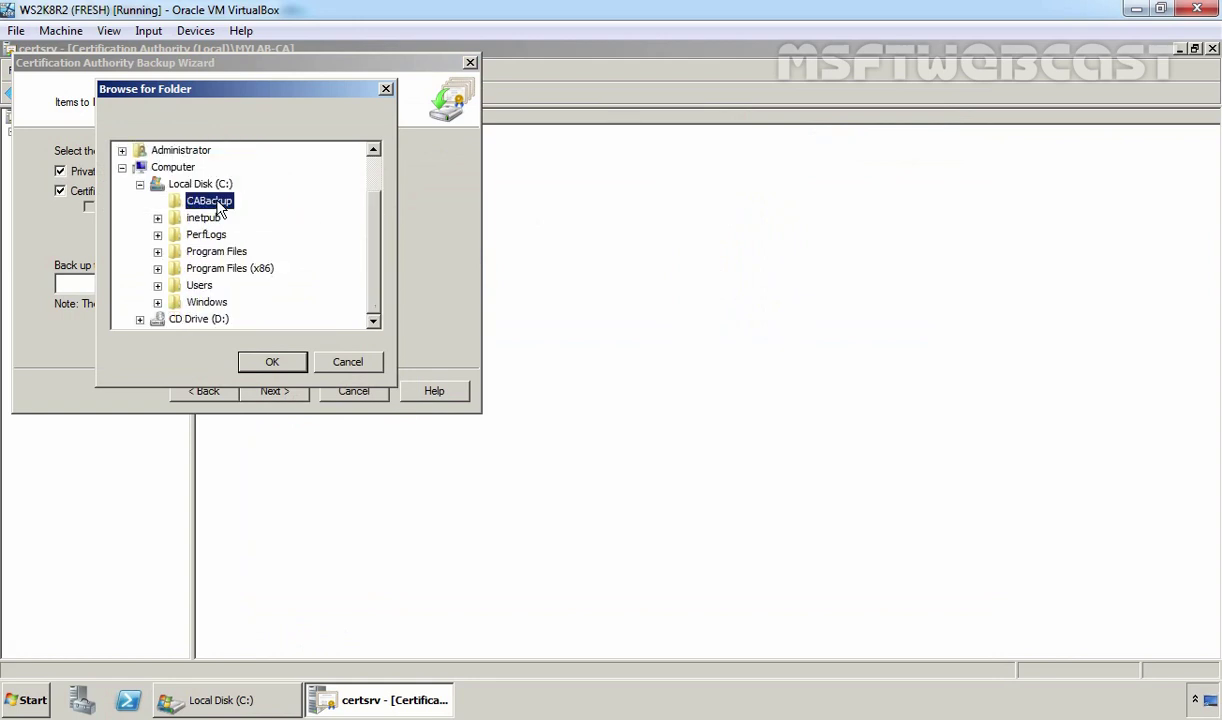
{"action": "left_click", "coordinate": [272, 362]}
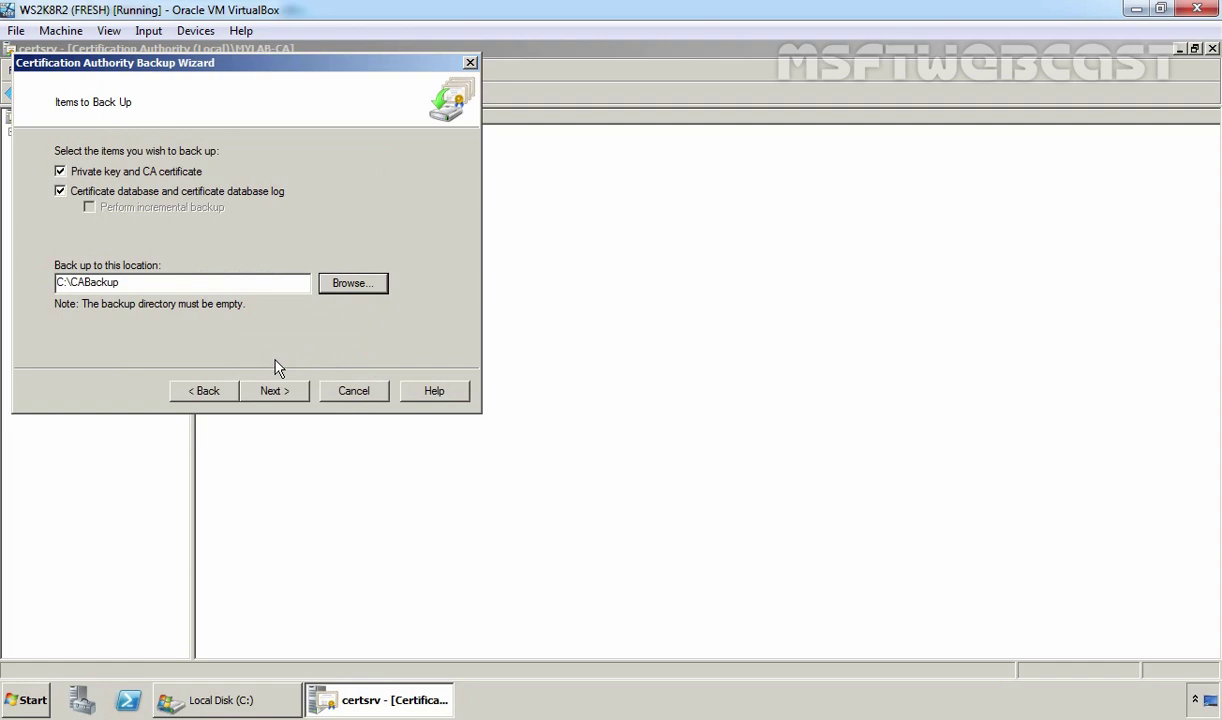
Step: Enter and confirm the password protecting the private key and CA certificate, and finish the backup wizard
{"action": "left_click", "coordinate": [278, 393]}
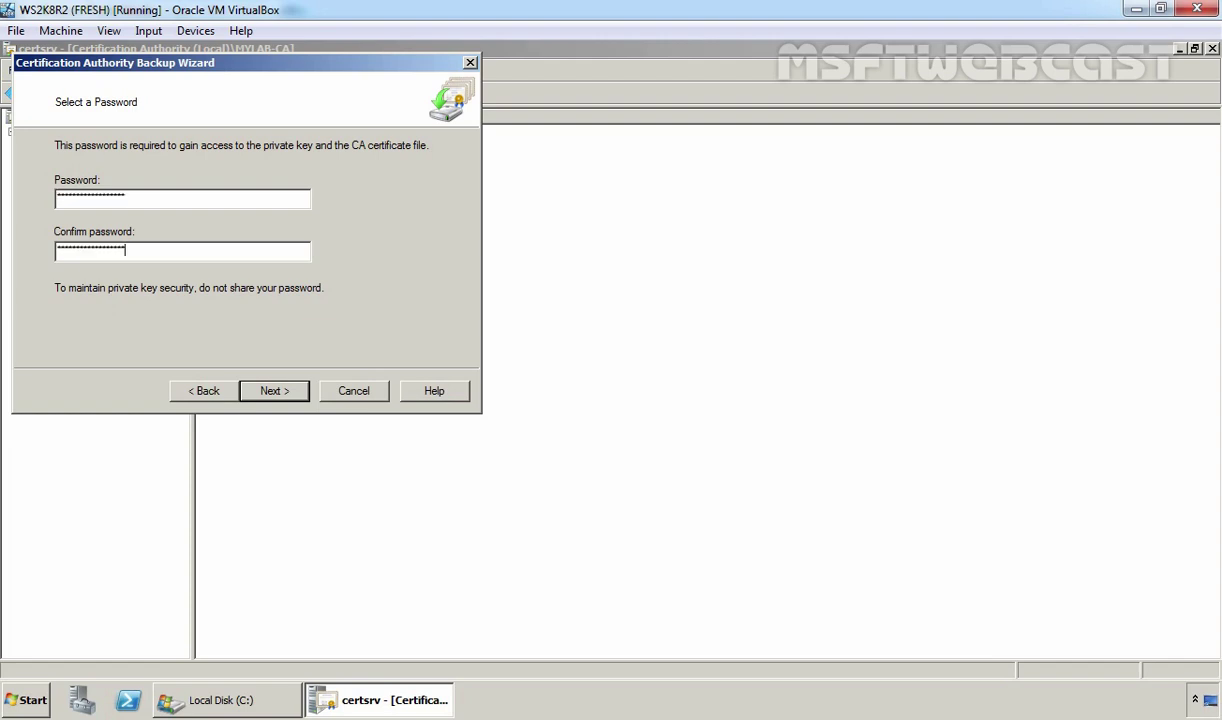
{"action": "left_click", "coordinate": [267, 394]}
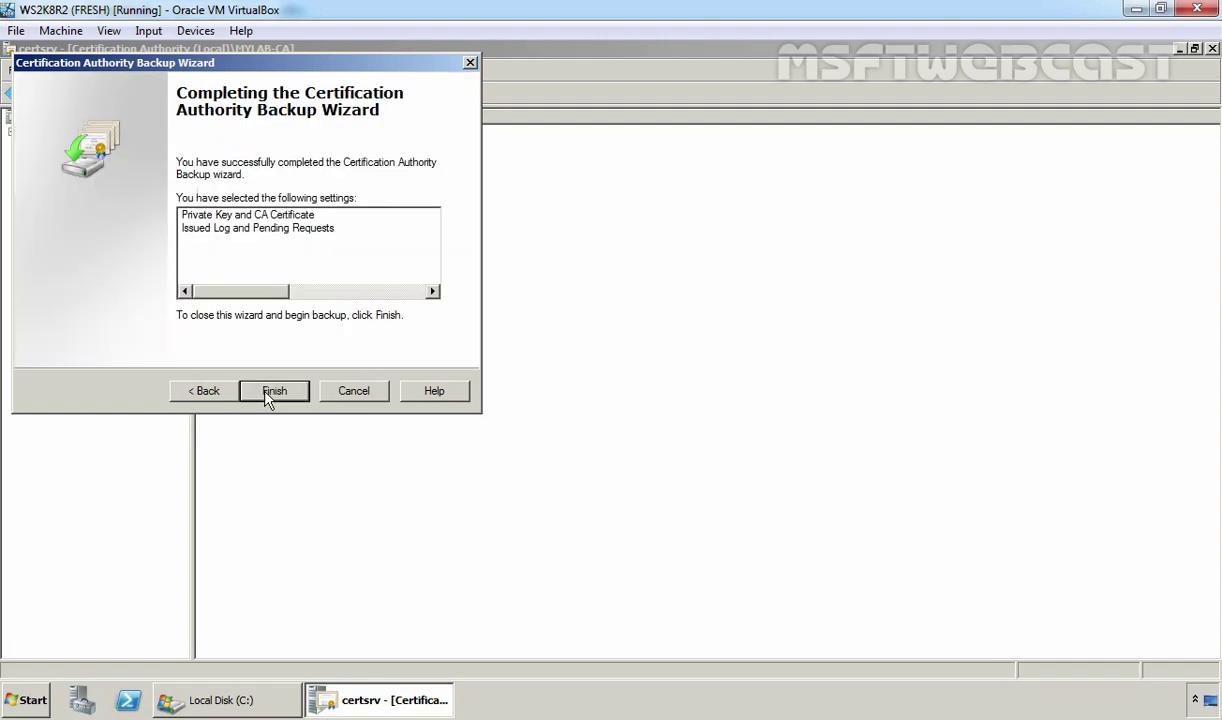
{"action": "left_click", "coordinate": [274, 392]}
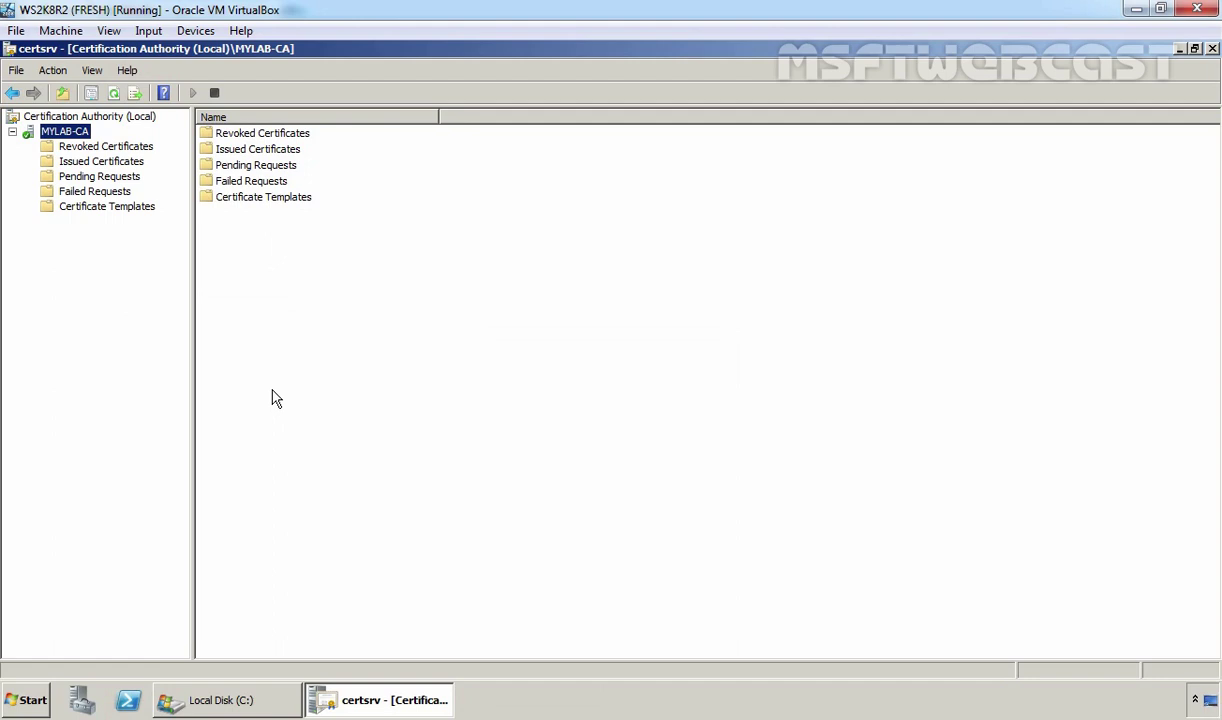
Step: Check the backed-up MYLAB-CA certificate file in C:\CABackup and the contents of its DataBase folder
{"action": "left_click", "coordinate": [212, 690]}
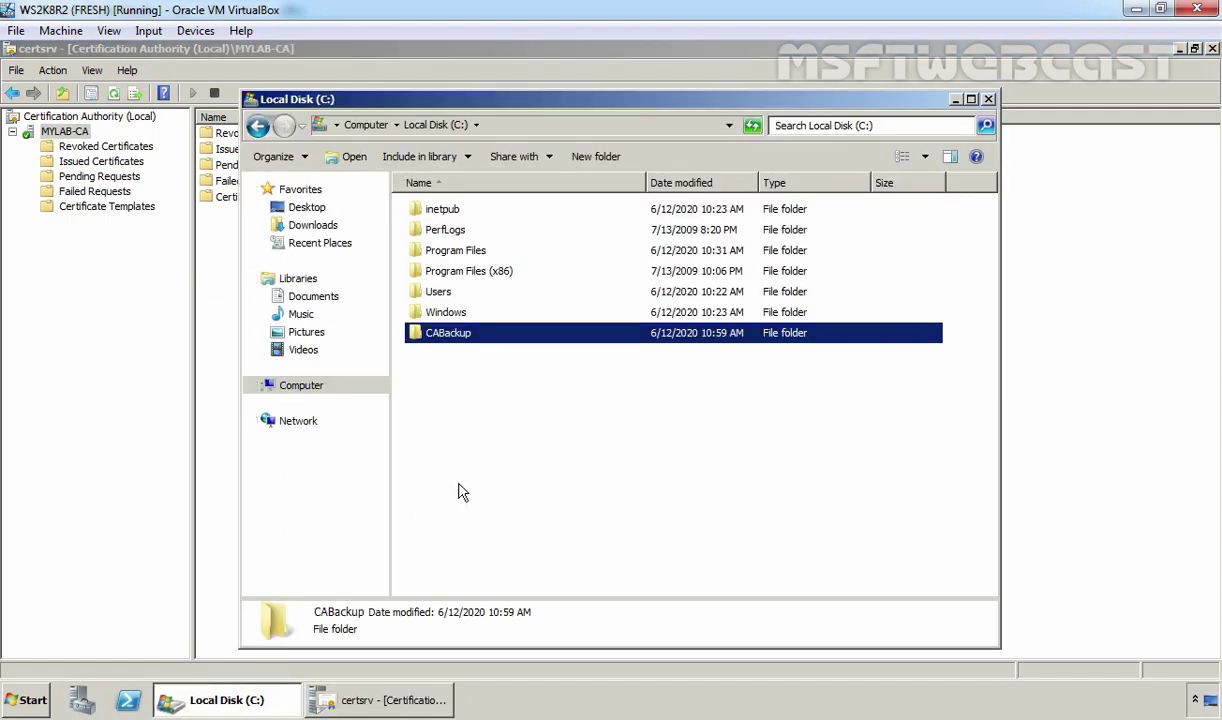
{"action": "double_click", "coordinate": [437, 336]}
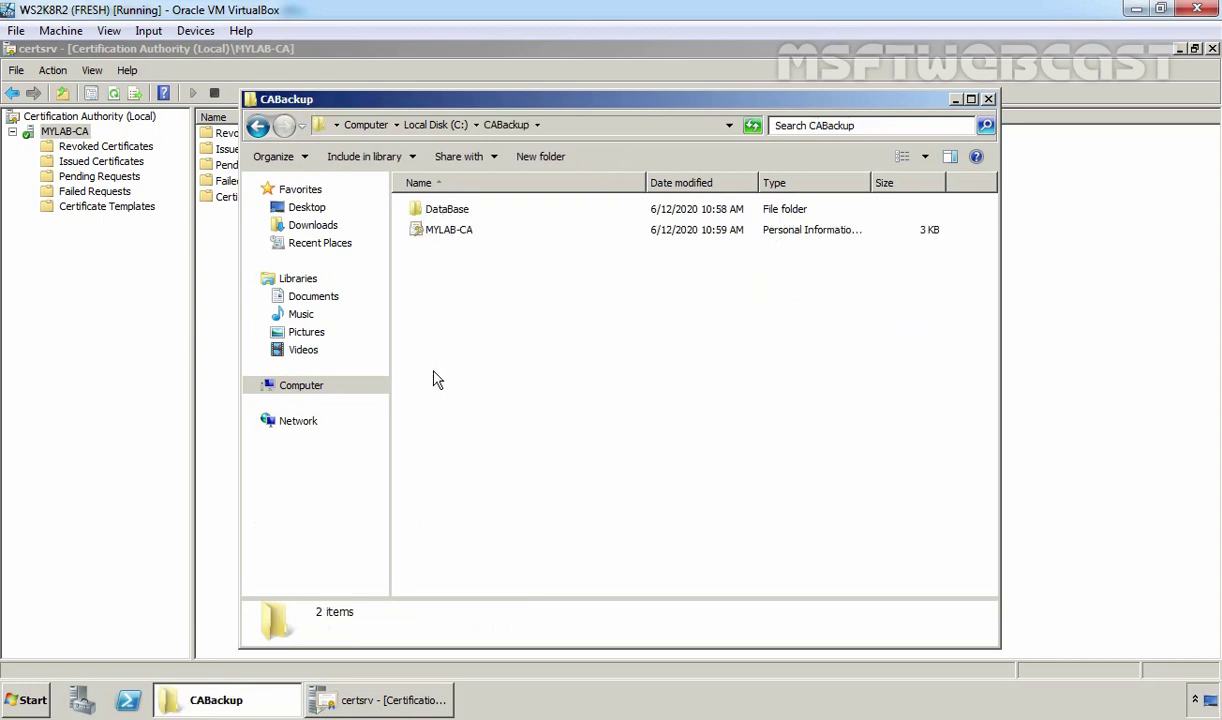
{"action": "left_click", "coordinate": [428, 233]}
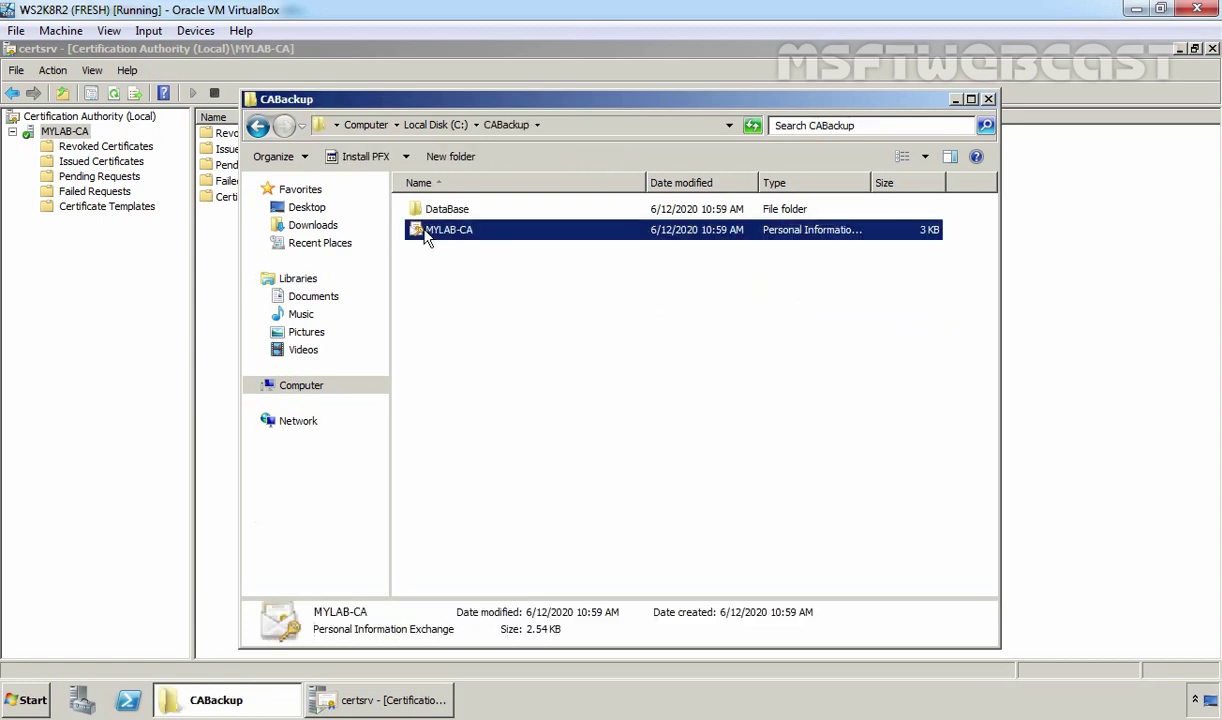
{"action": "double_click", "coordinate": [421, 210]}
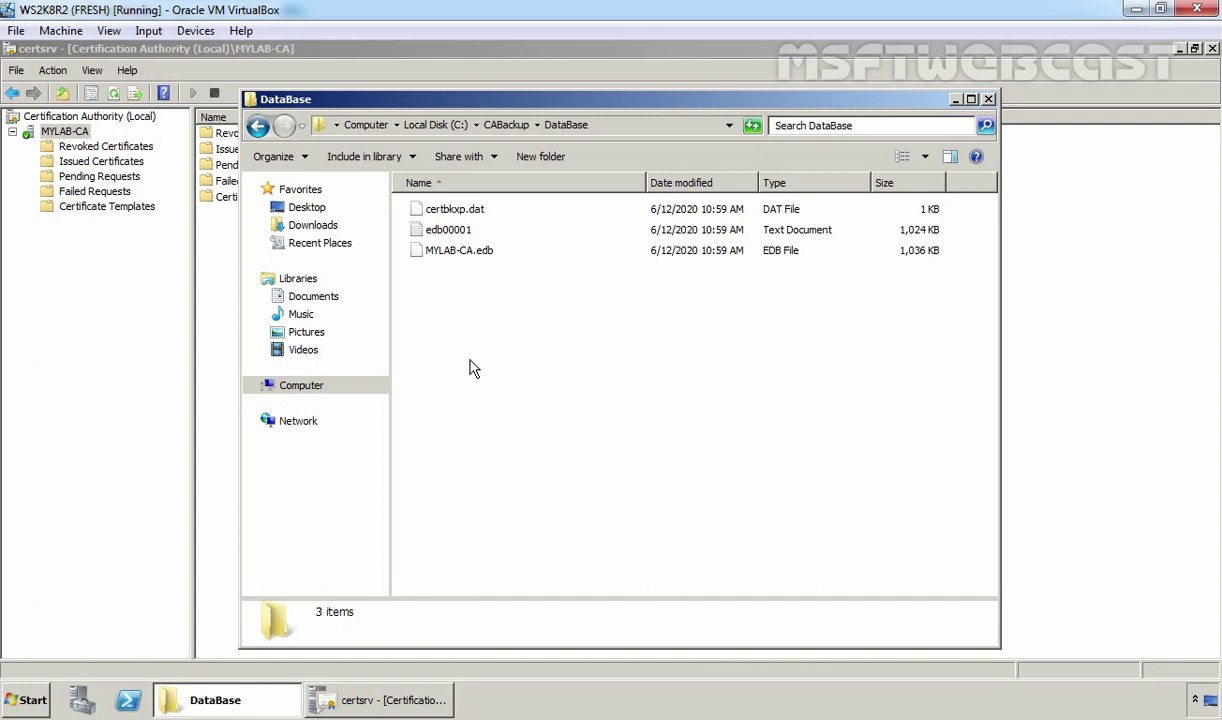
Step: Launch Registry Editor with regedit, maximize its window and widen the key tree
{"action": "key", "text": "super+r"}
{"action": "type", "text": "r"}
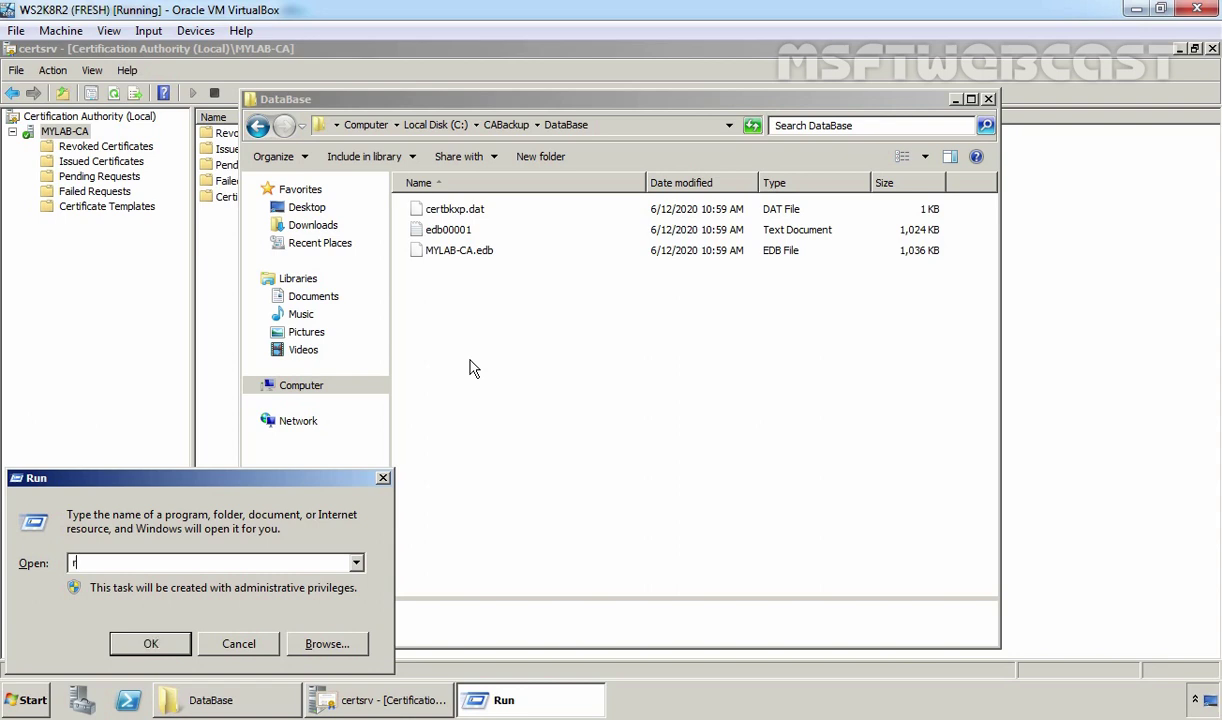
{"action": "type", "text": "egedit"}
{"action": "key", "text": "Return"}
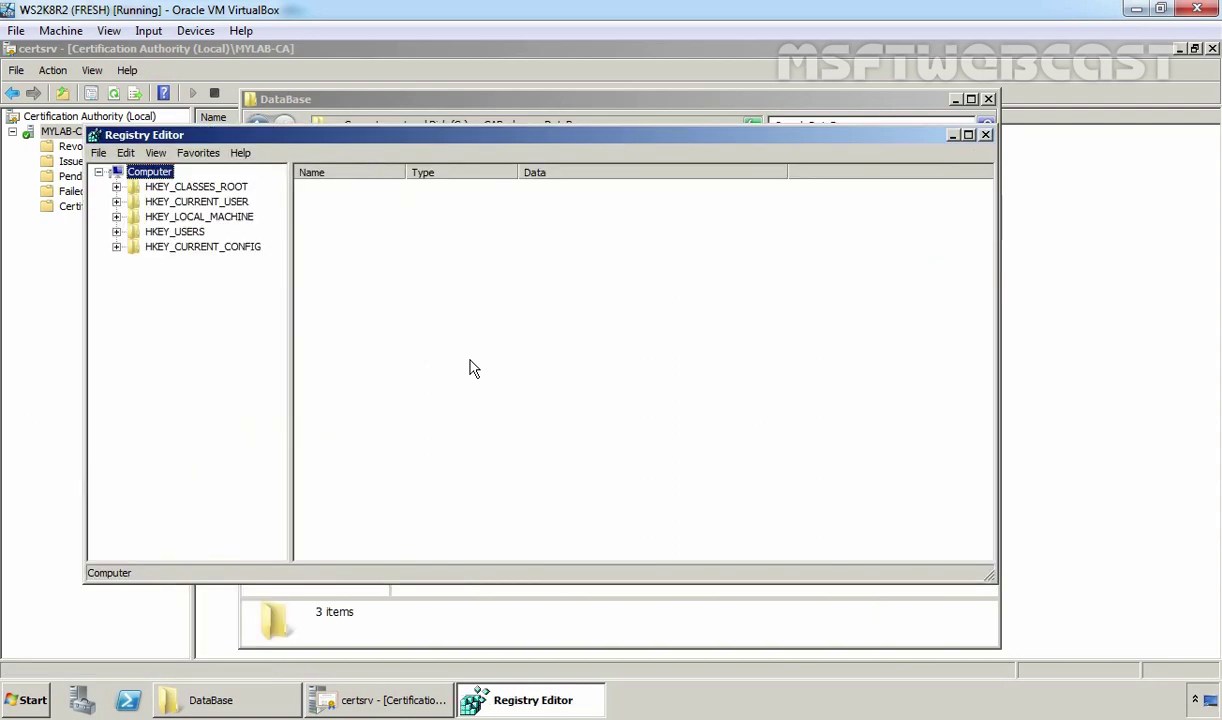
{"action": "left_click", "coordinate": [968, 134]}
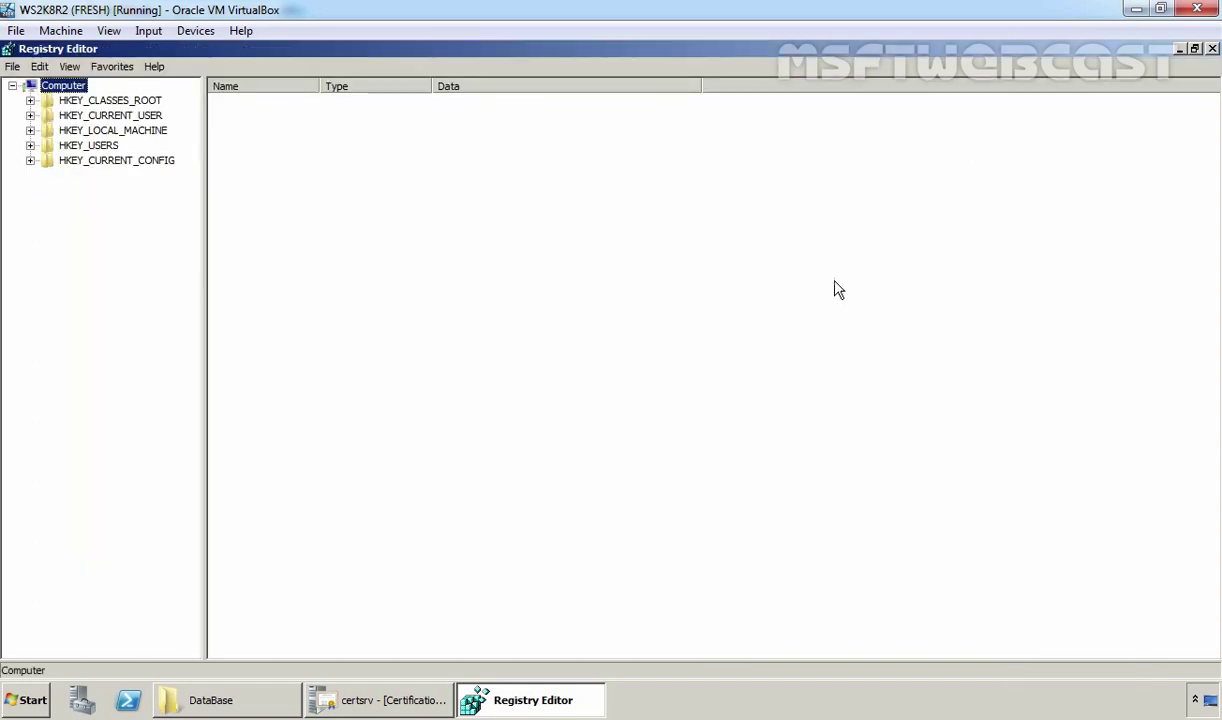
{"action": "left_click_drag", "start_coordinate": [205, 192], "coordinate": [349, 194]}
Step: Select the registry key HKEY_LOCAL_MACHINE\SYSTEM\CurrentControlSet\services\CertSvc
{"action": "double_click", "coordinate": [97, 132]}
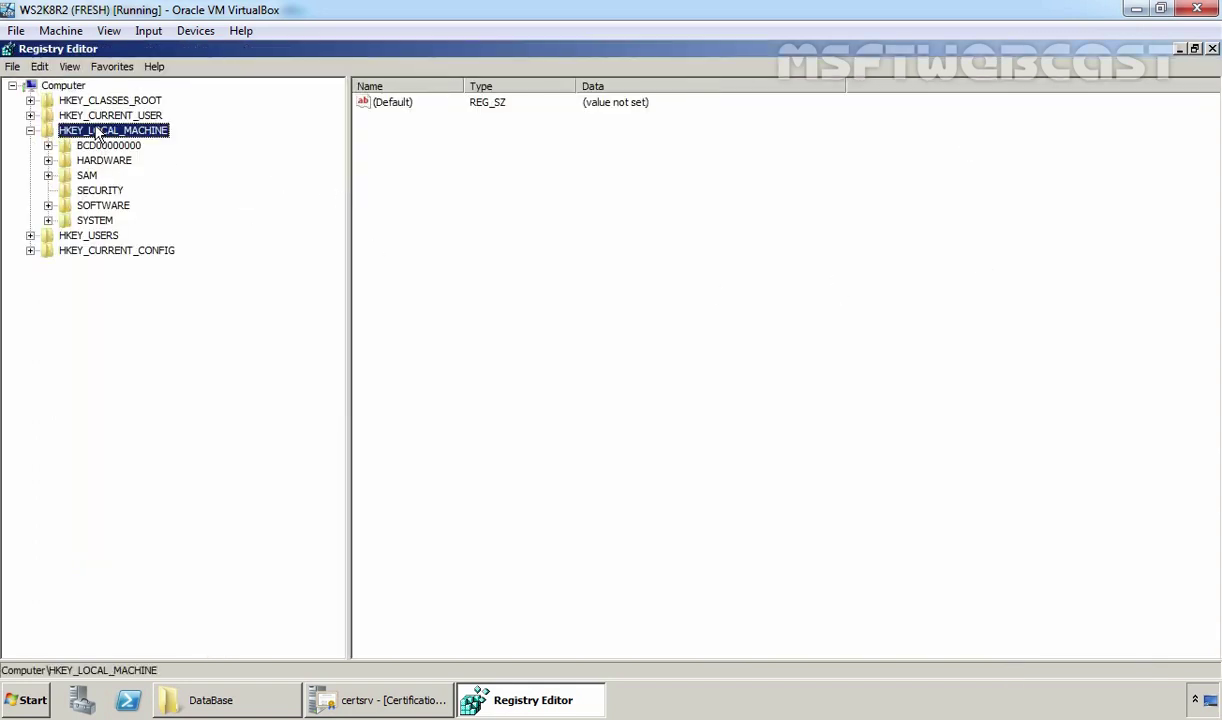
{"action": "double_click", "coordinate": [100, 221]}
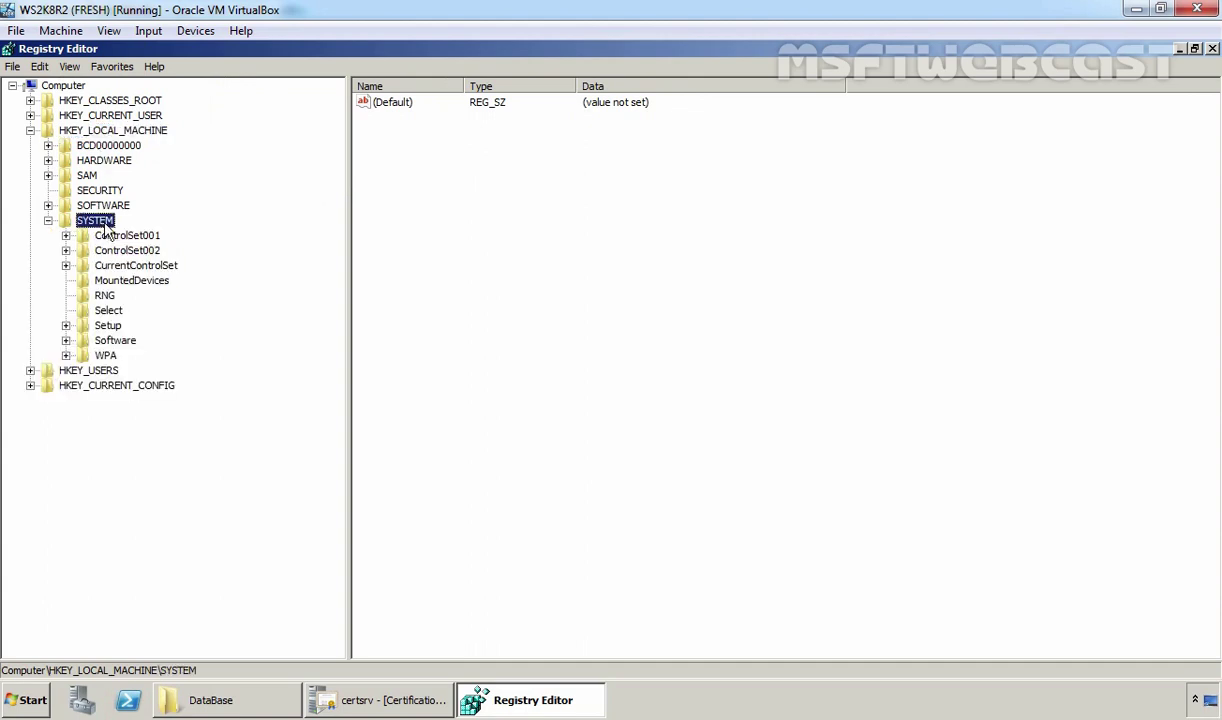
{"action": "double_click", "coordinate": [120, 264]}
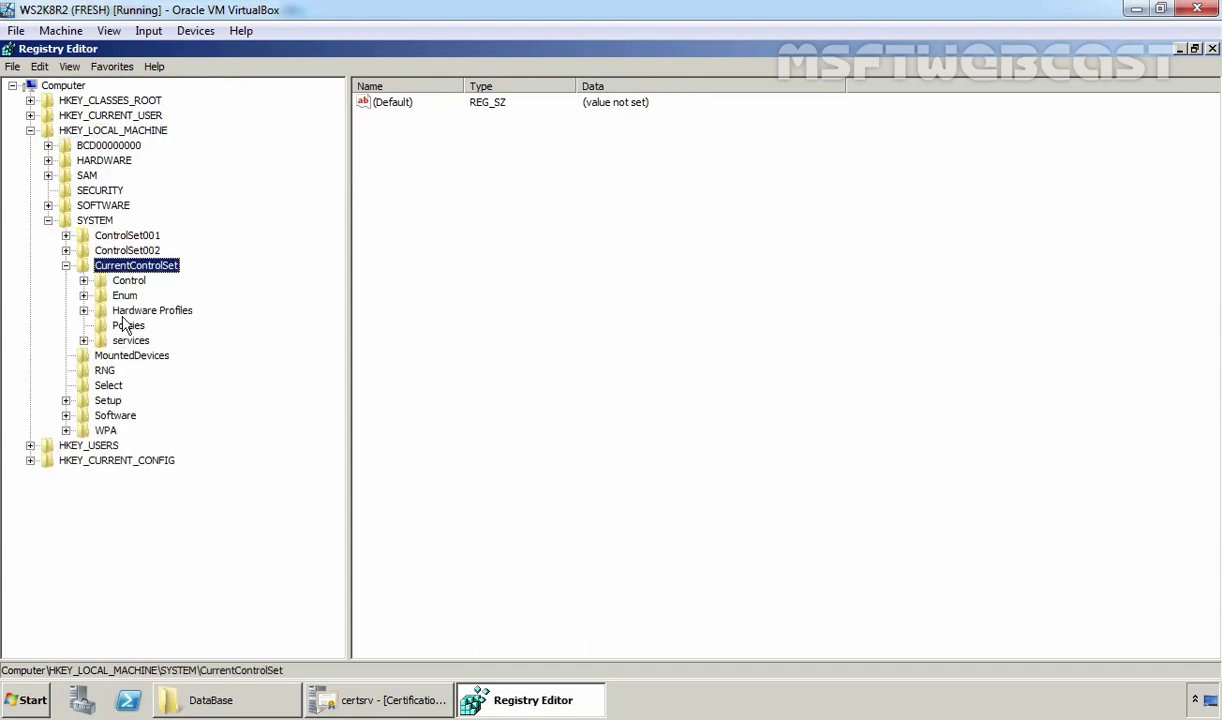
{"action": "double_click", "coordinate": [125, 341]}
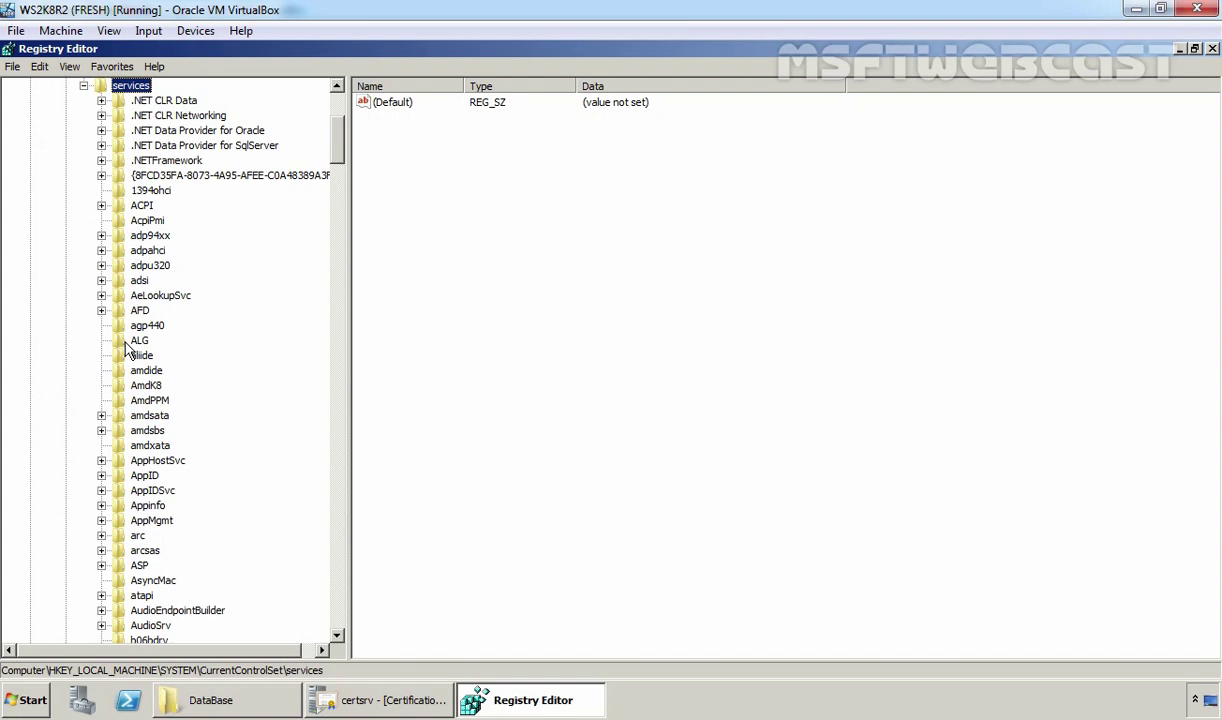
{"action": "left_click", "coordinate": [138, 341]}
{"action": "type", "text": "cert"}
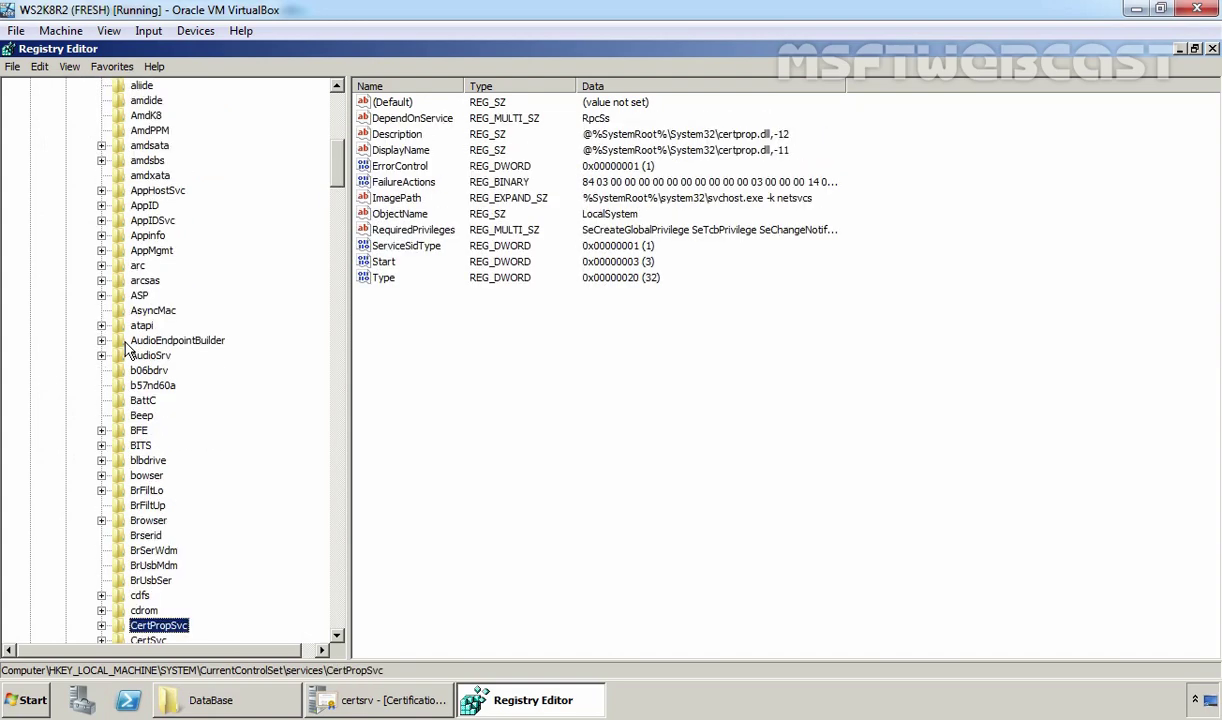
{"action": "scroll", "coordinate": [127, 348], "scroll_direction": "down", "scroll_amount": 7}
{"action": "left_click", "coordinate": [145, 327]}
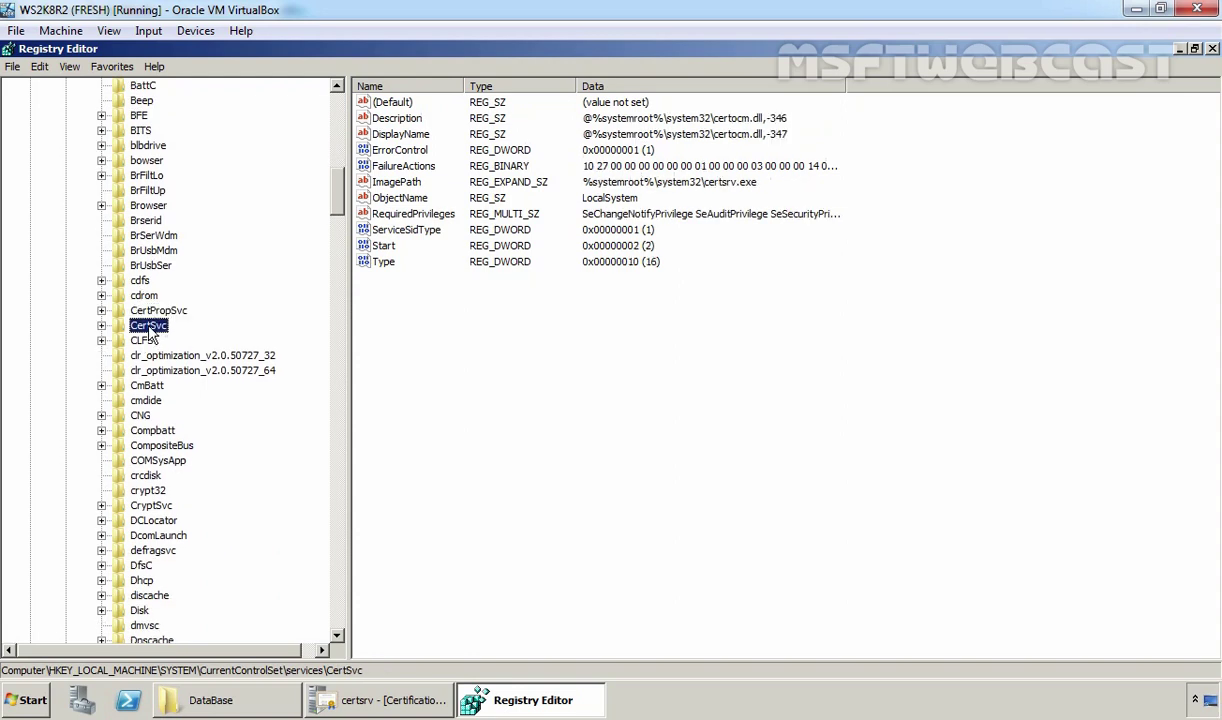
Step: Select the MYLAB-CA key under CertSvc\Configuration and compare its name with the CA in the Certification Authority console
{"action": "left_click", "coordinate": [101, 326]}
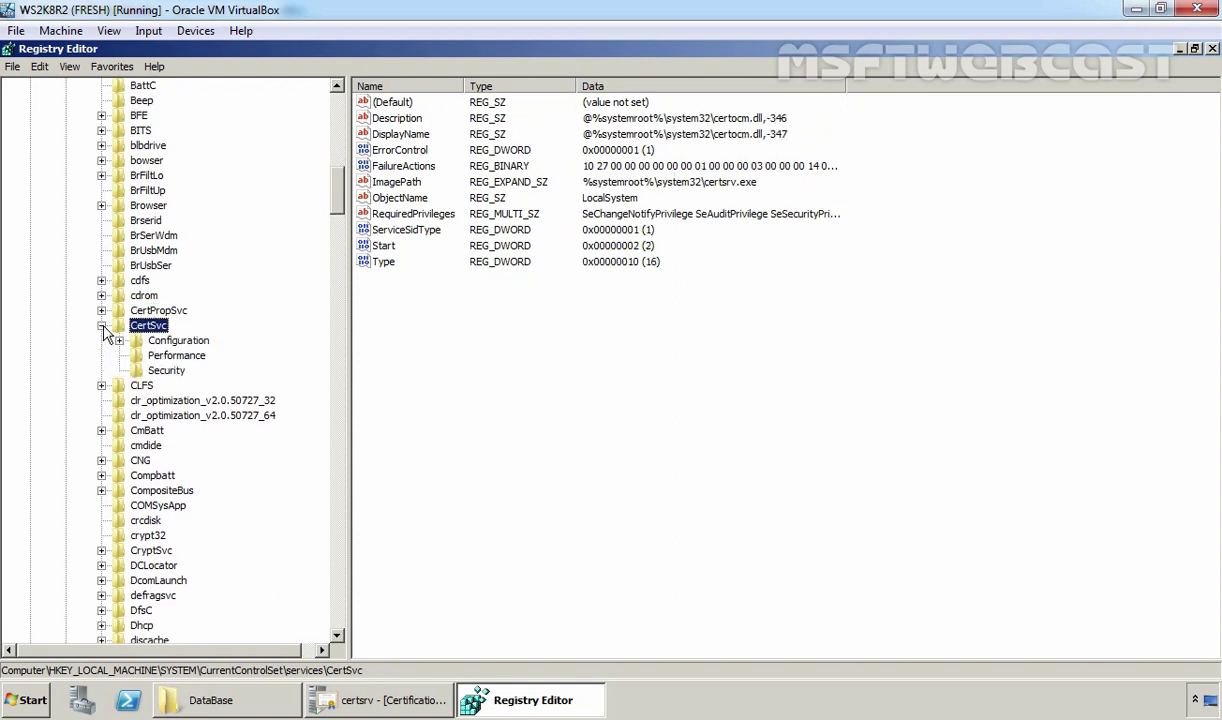
{"action": "left_click", "coordinate": [168, 345]}
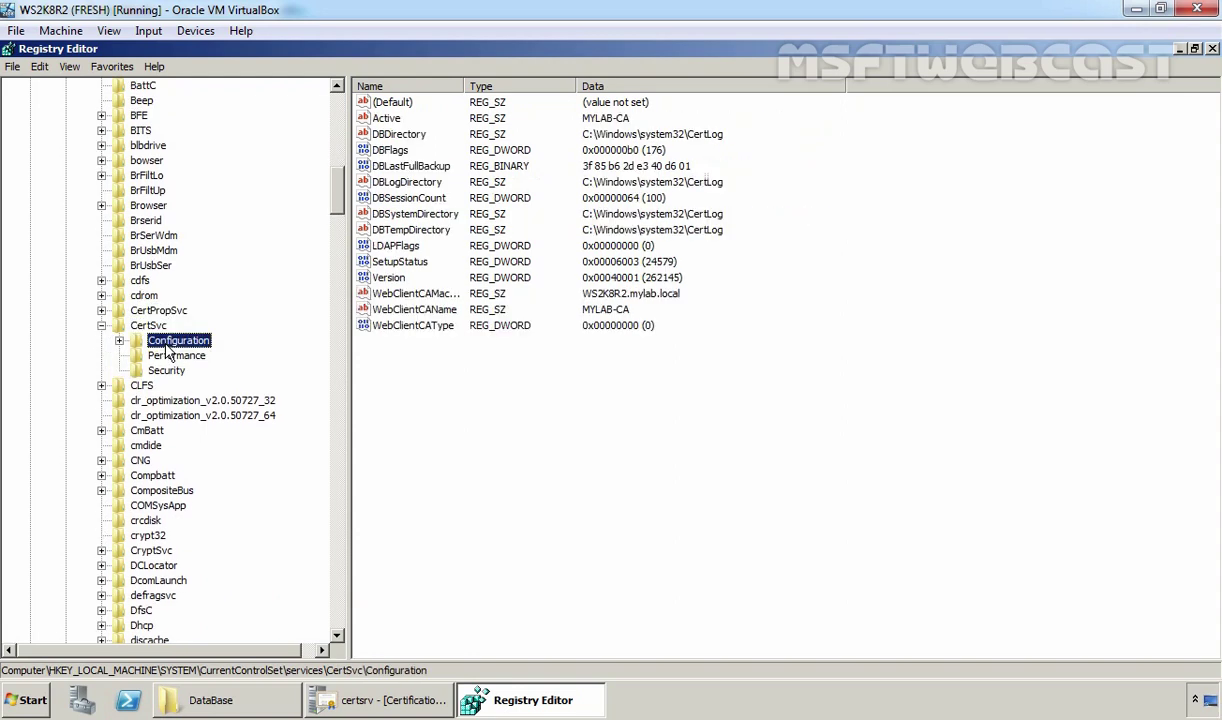
{"action": "left_click", "coordinate": [119, 341]}
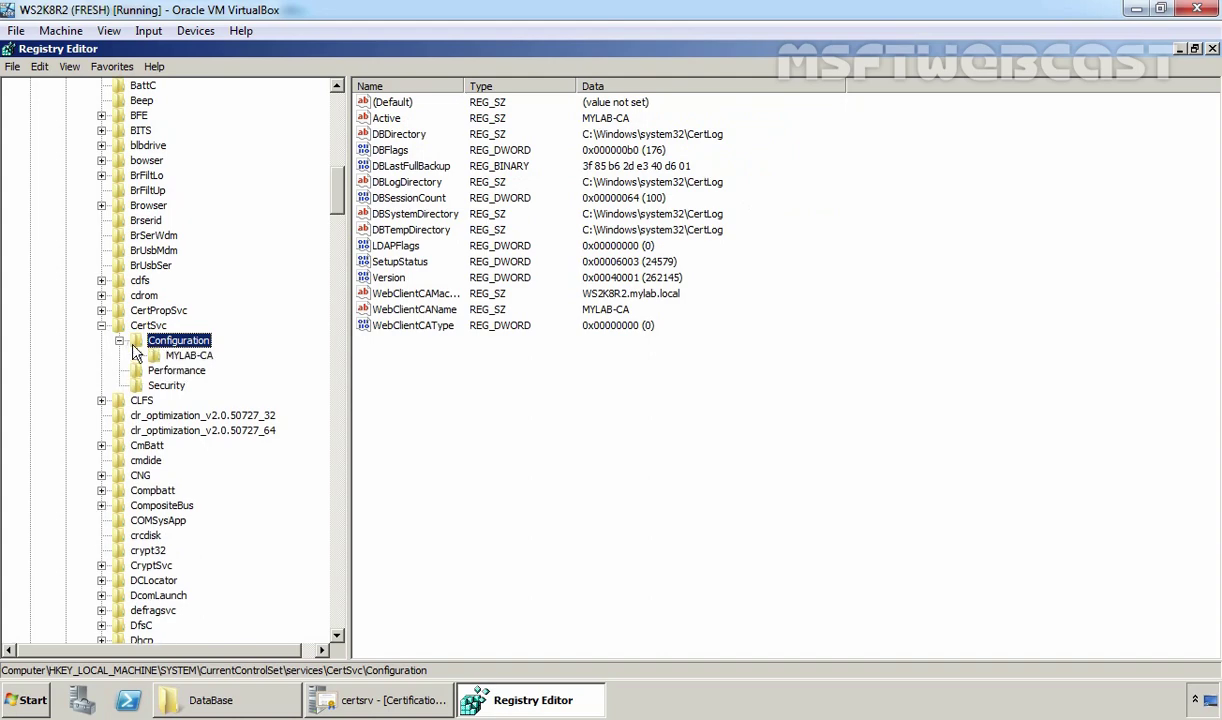
{"action": "left_click", "coordinate": [188, 357]}
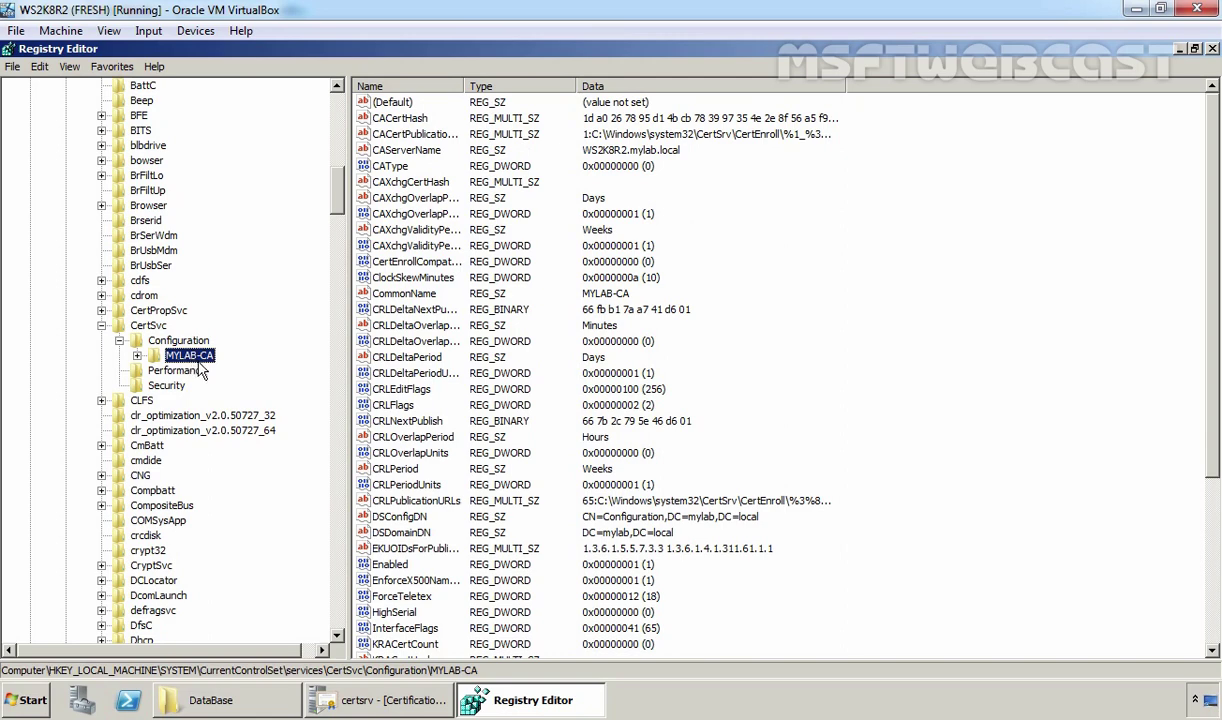
{"action": "left_click", "coordinate": [343, 712]}
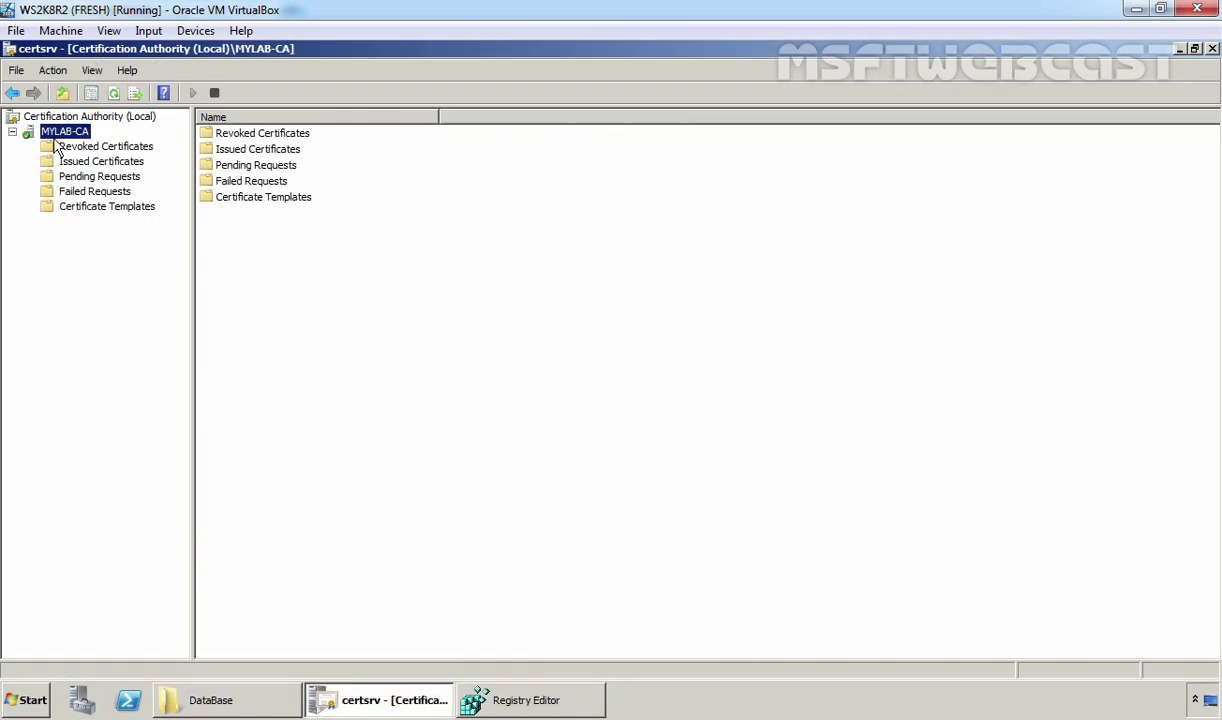
{"action": "left_click", "coordinate": [526, 690]}
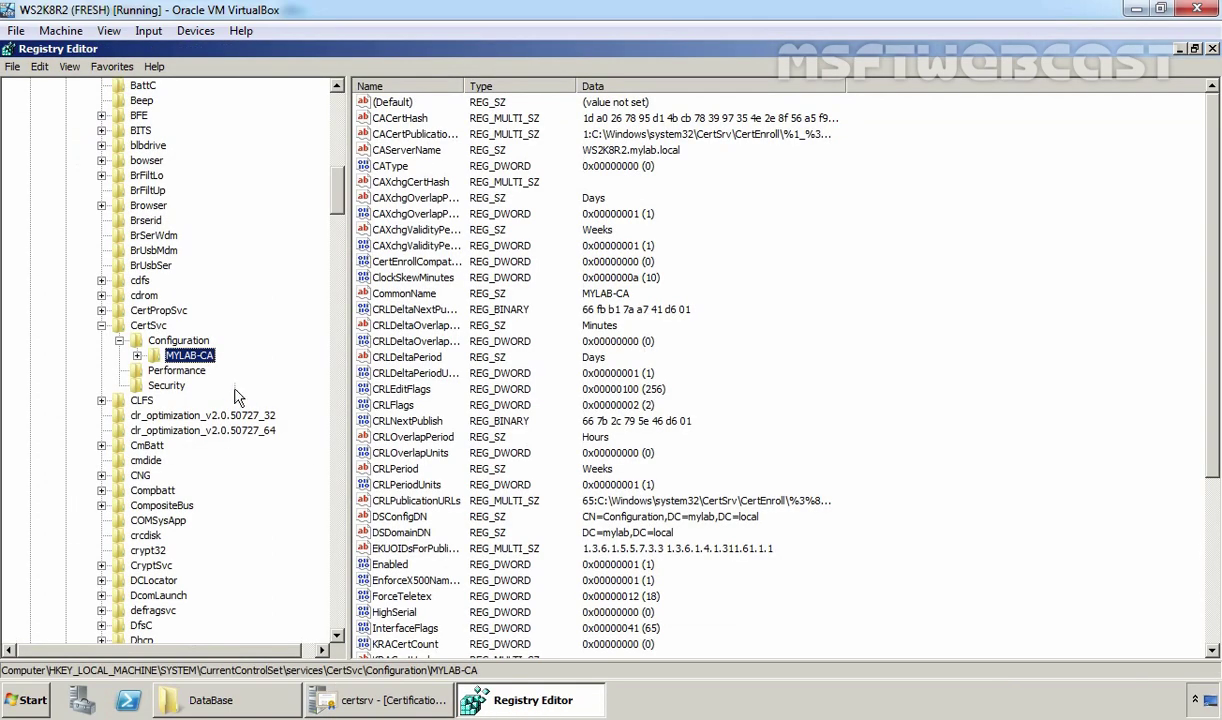
Step: Export the MYLAB-CA registry branch to C:\CABackup as CA-regedit-backup and close Registry Editor
{"action": "right_click", "coordinate": [186, 360]}
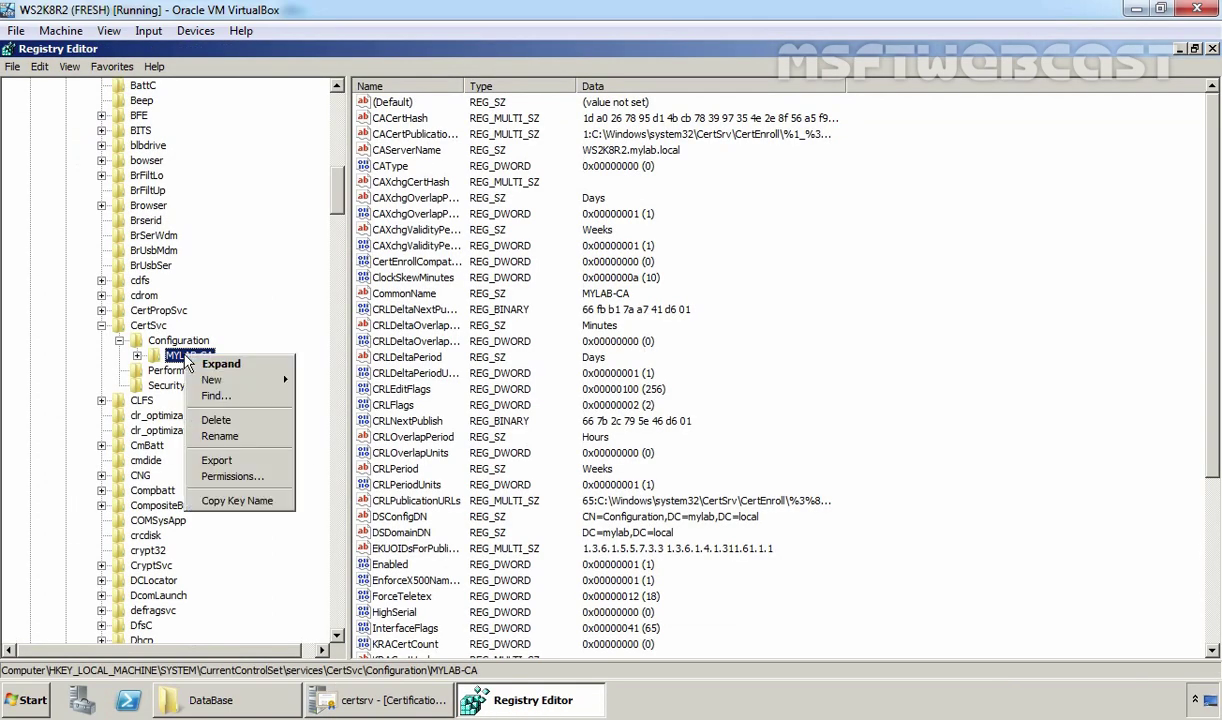
{"action": "left_click", "coordinate": [214, 461]}
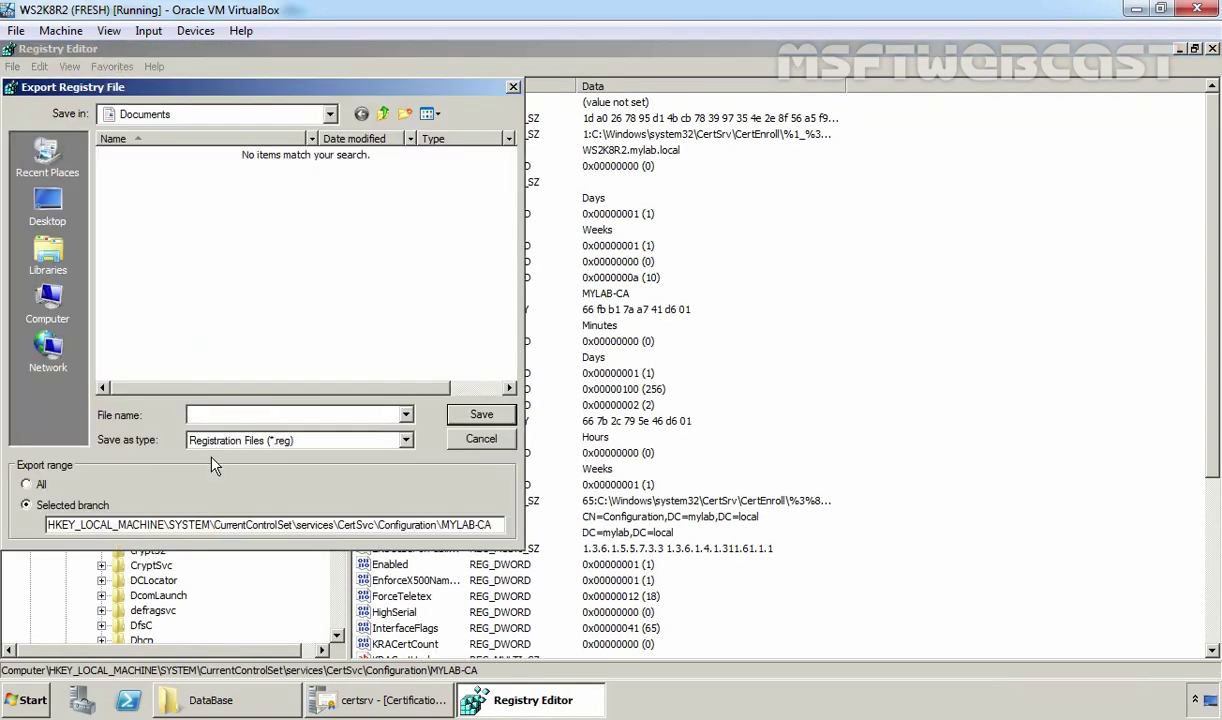
{"action": "left_click", "coordinate": [47, 300]}
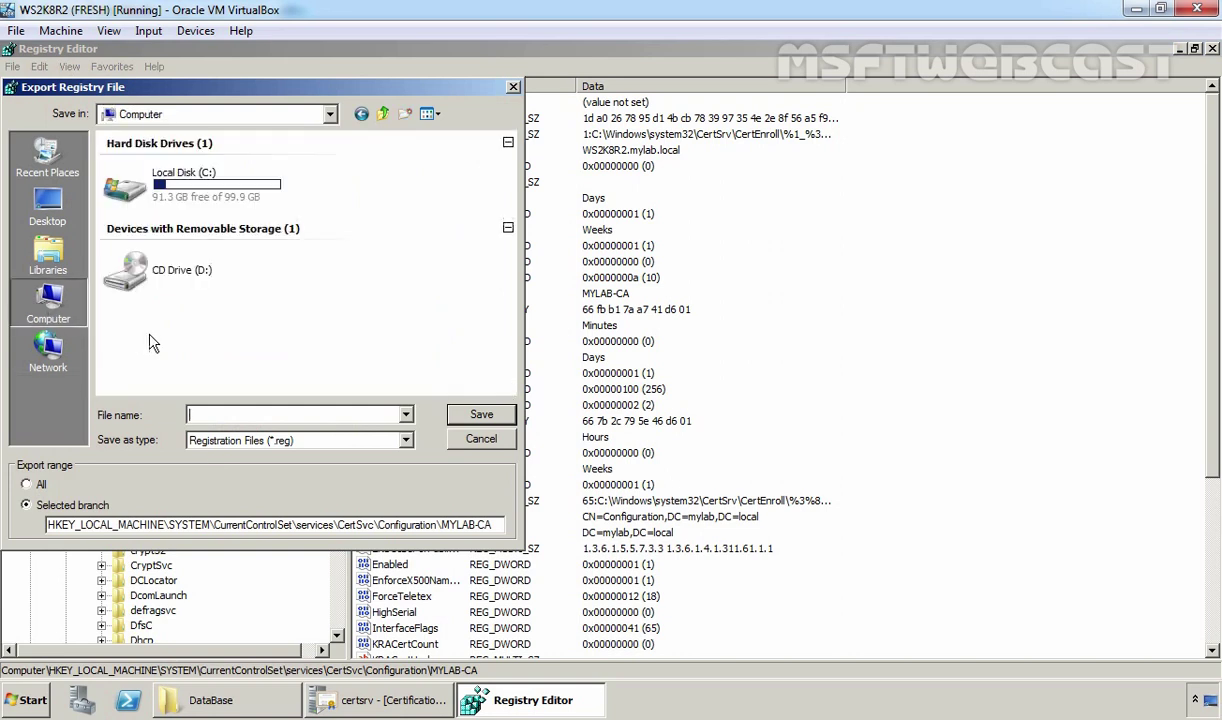
{"action": "double_click", "coordinate": [175, 196]}
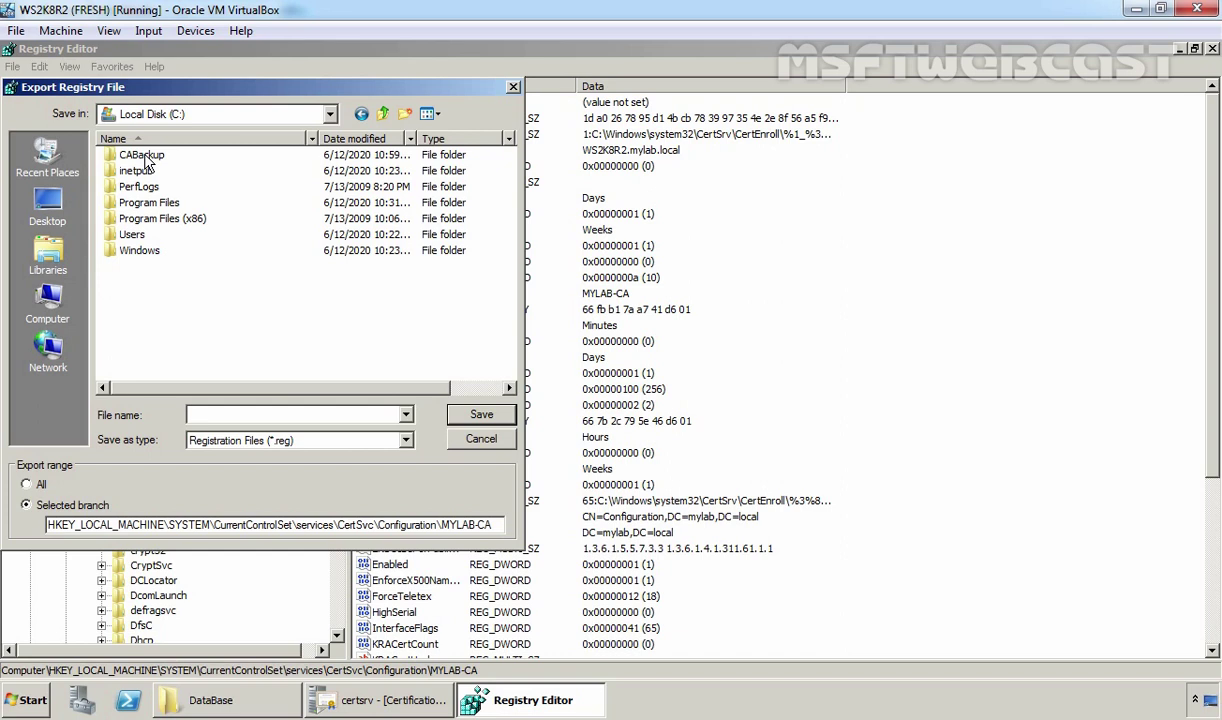
{"action": "double_click", "coordinate": [142, 156]}
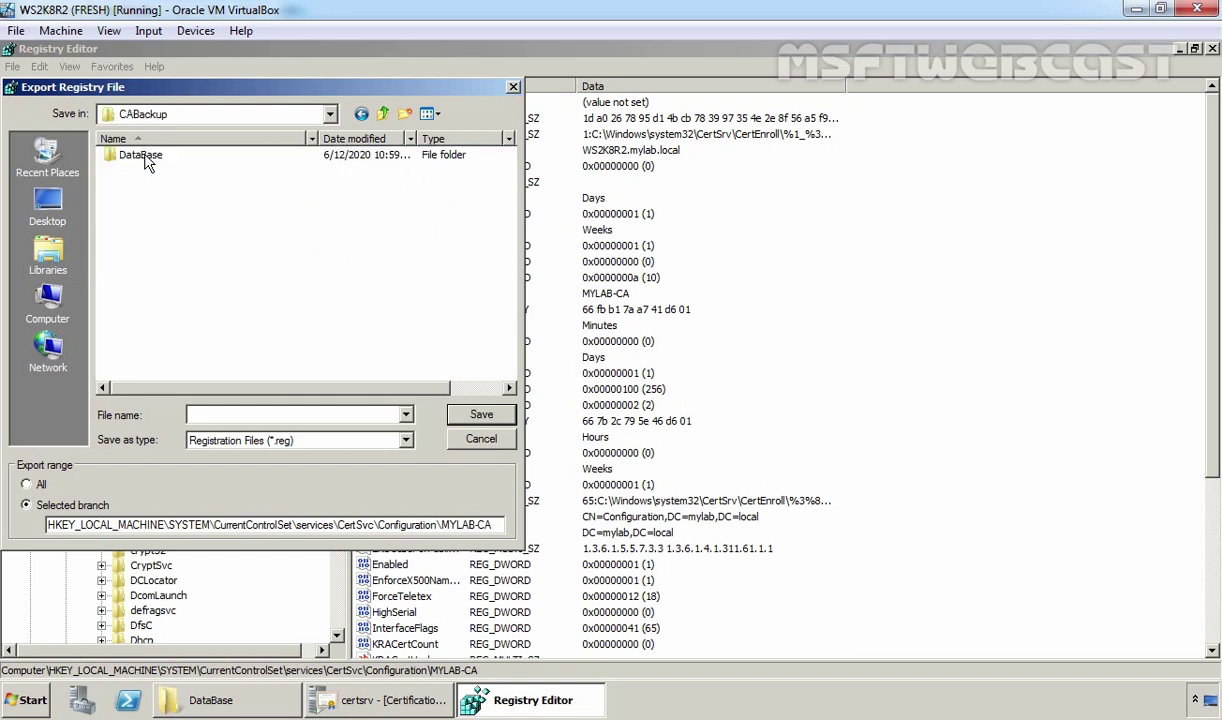
{"action": "left_click", "coordinate": [237, 415]}
{"action": "type", "text": "CA-regedit-backup"}
{"action": "left_click", "coordinate": [458, 410]}
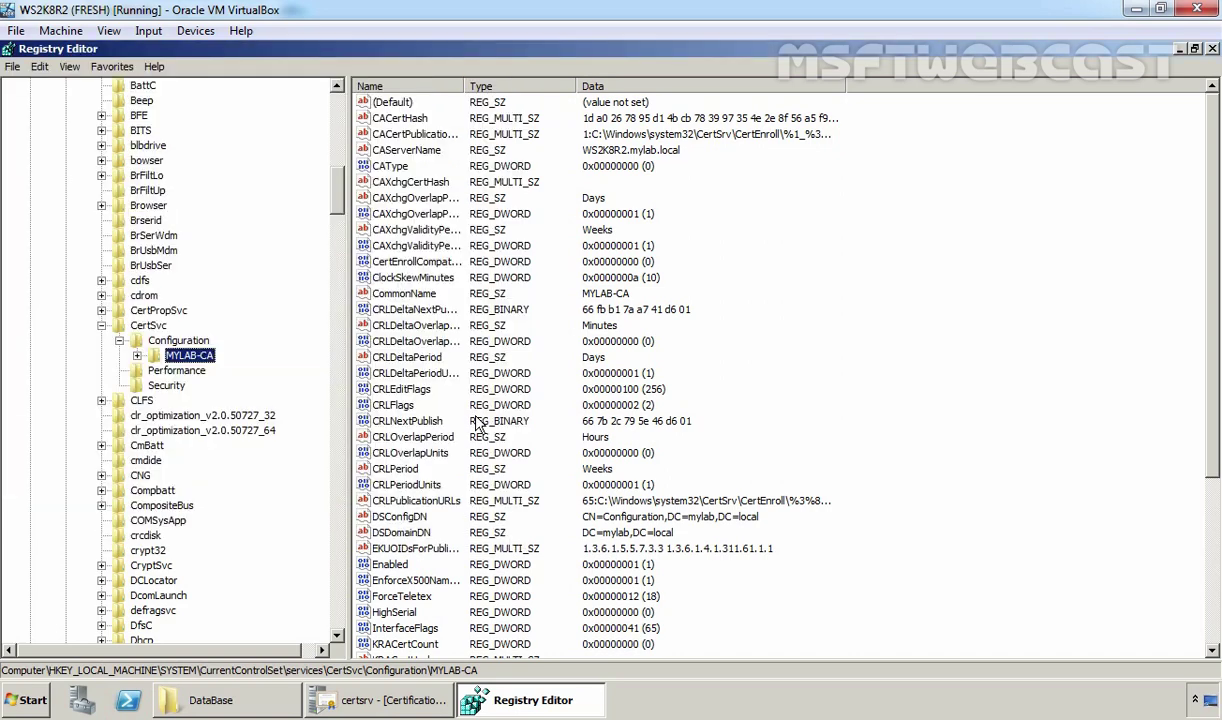
{"action": "left_click", "coordinate": [1212, 49]}
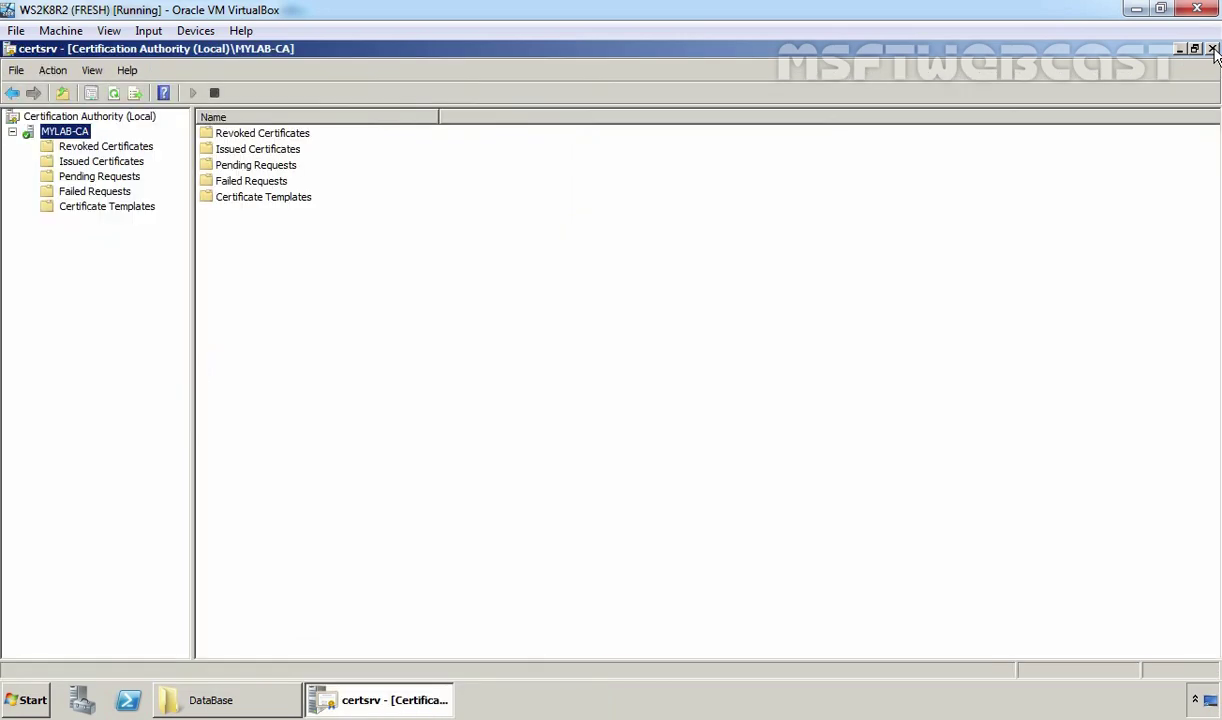
Step: Check the exported CA-regedit-backup file in the C:\CABackup folder
{"action": "left_click", "coordinate": [211, 700]}
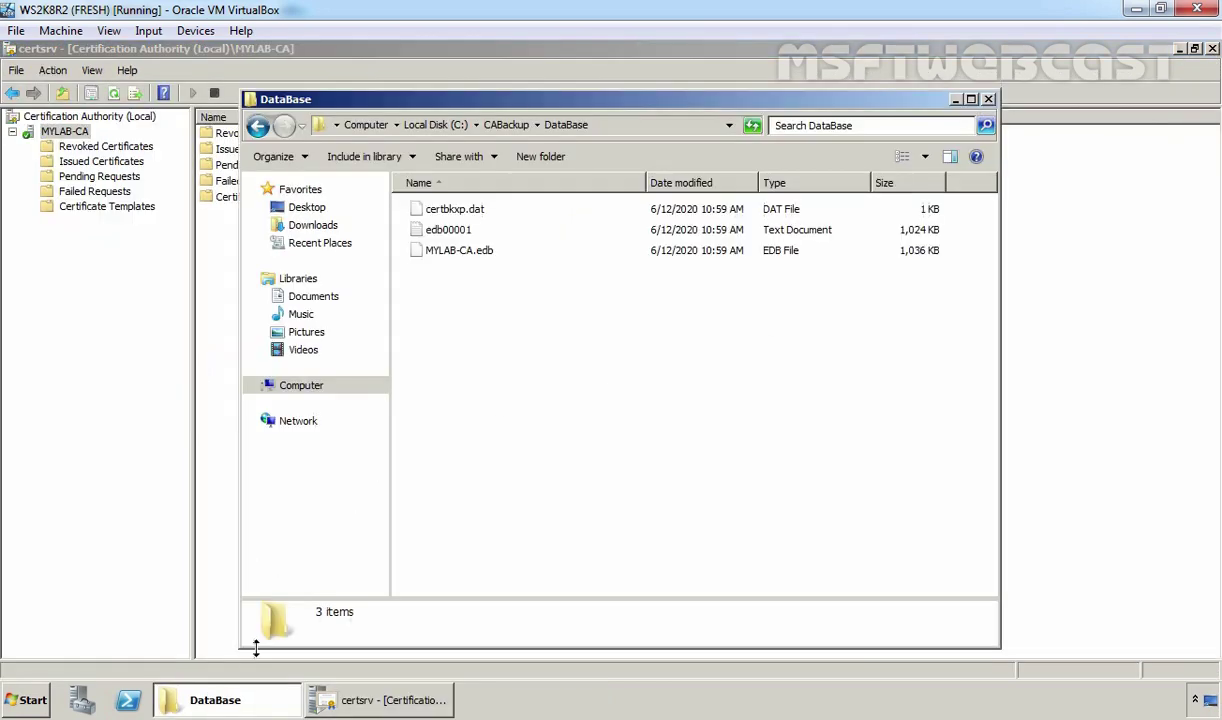
{"action": "left_click", "coordinate": [512, 124]}
{"action": "left_click", "coordinate": [422, 229]}
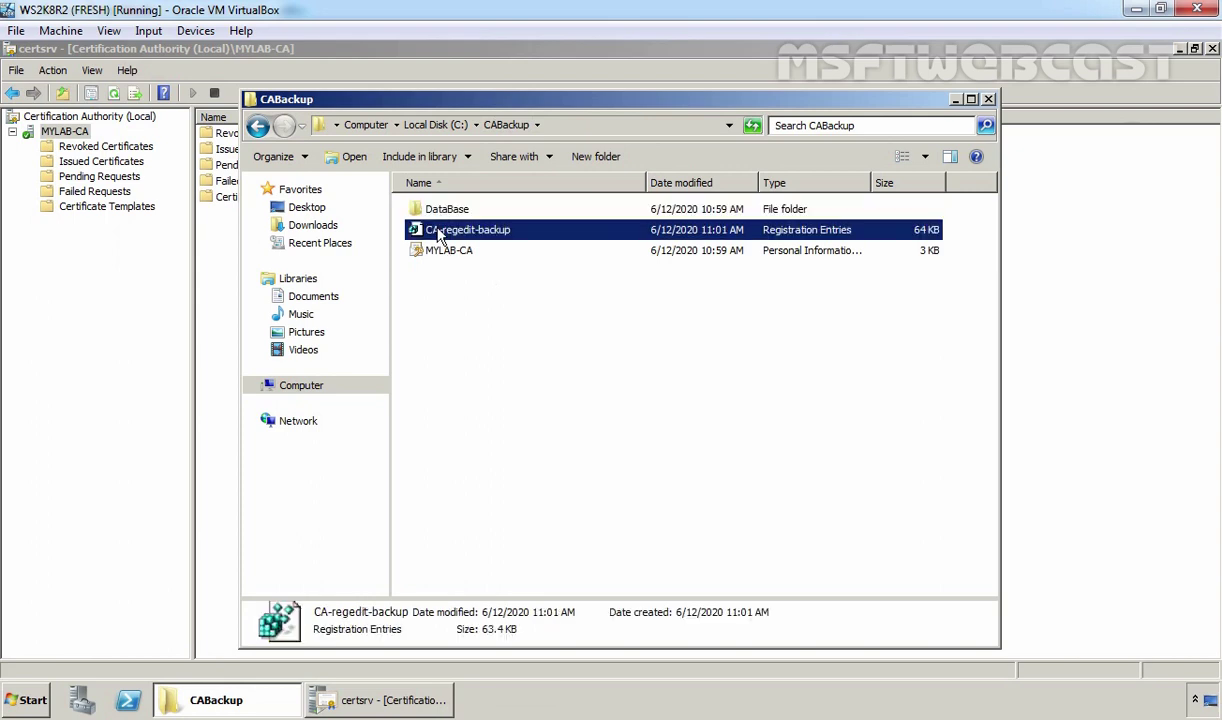
{"action": "left_click", "coordinate": [447, 352]}
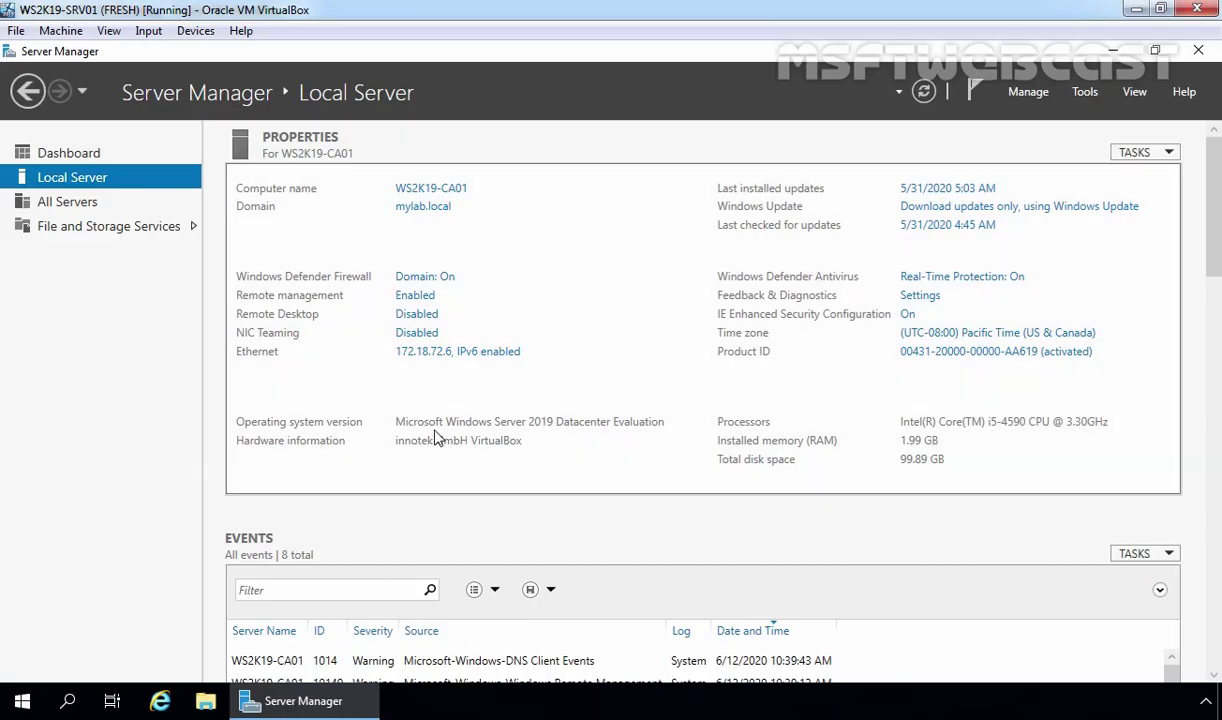
Step: On the WS2K19-SRV01 virtual machine, open the network share \\172.18.72.8\c$ and copy its CABackup folder
{"action": "key", "text": "super+r"}
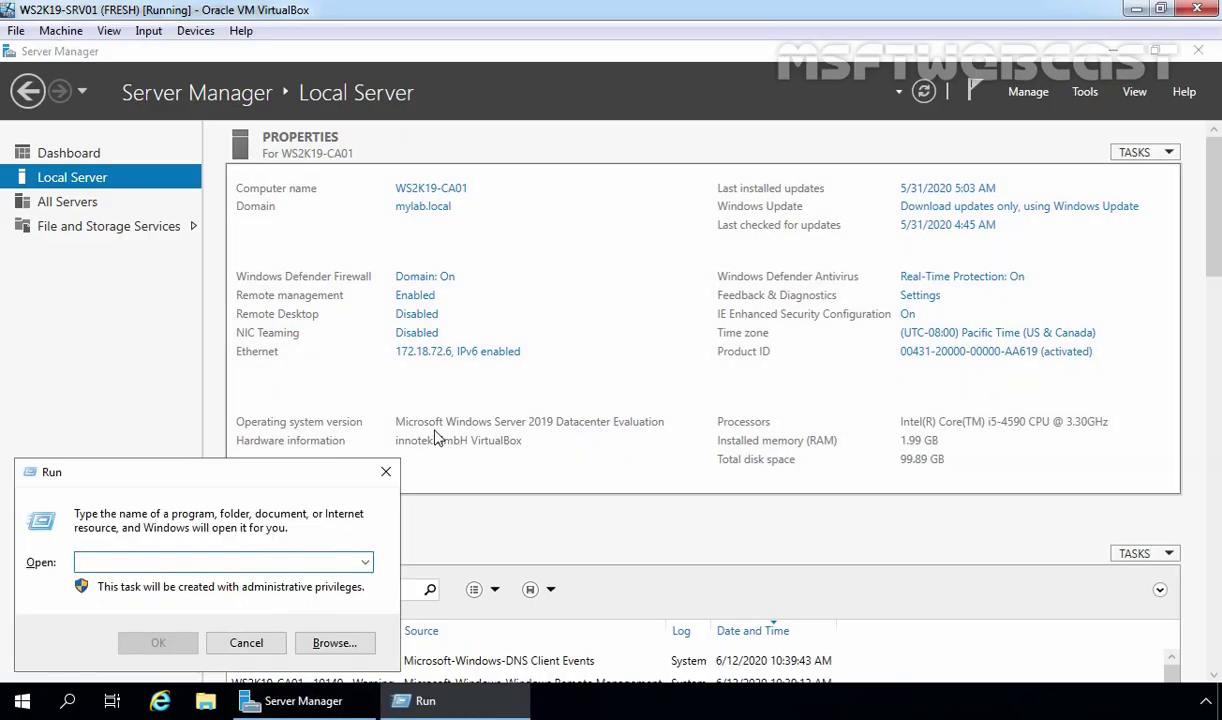
{"action": "type", "text": "\\\\172.18.72.8"}
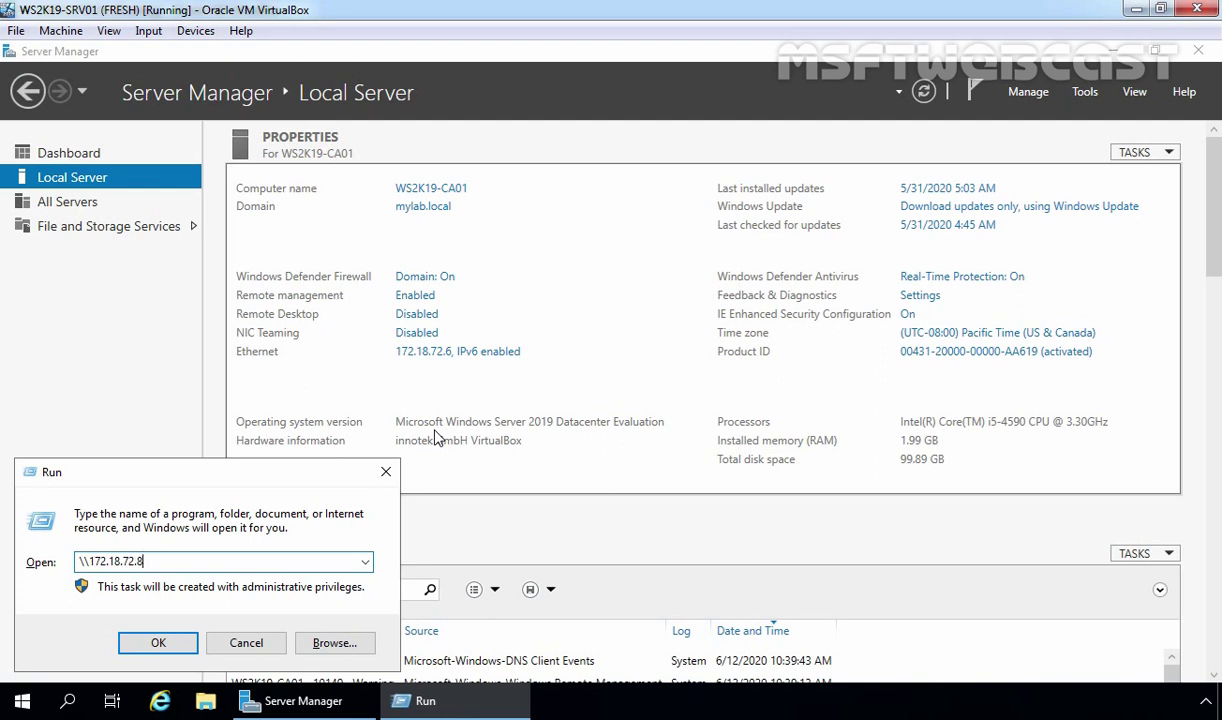
{"action": "type", "text": "\\c$"}
{"action": "key", "text": "Return"}
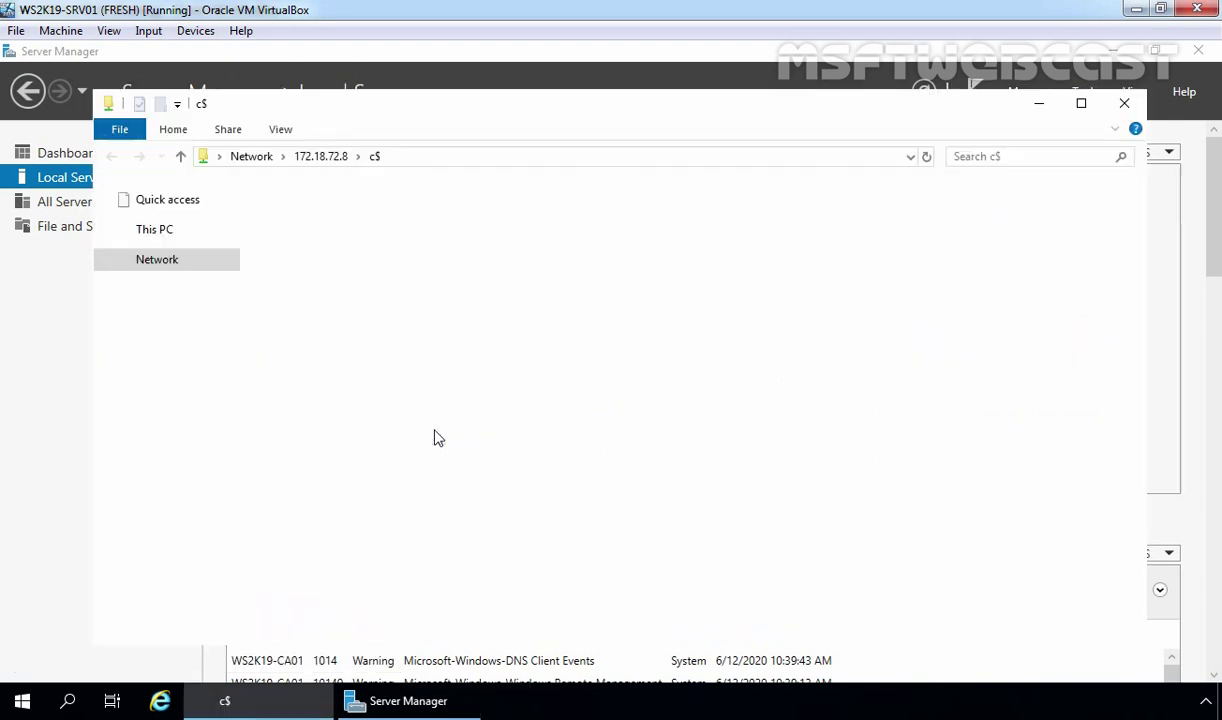
{"action": "left_click", "coordinate": [310, 217]}
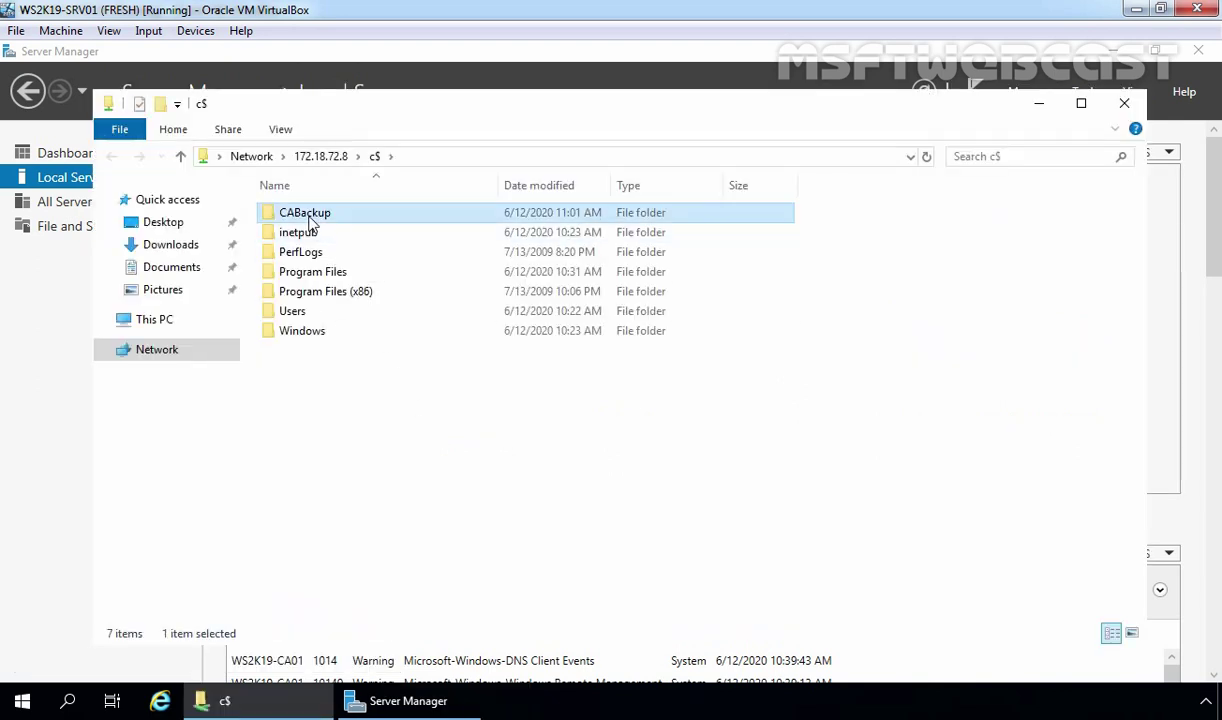
{"action": "right_click", "coordinate": [310, 222]}
{"action": "left_click", "coordinate": [330, 383]}
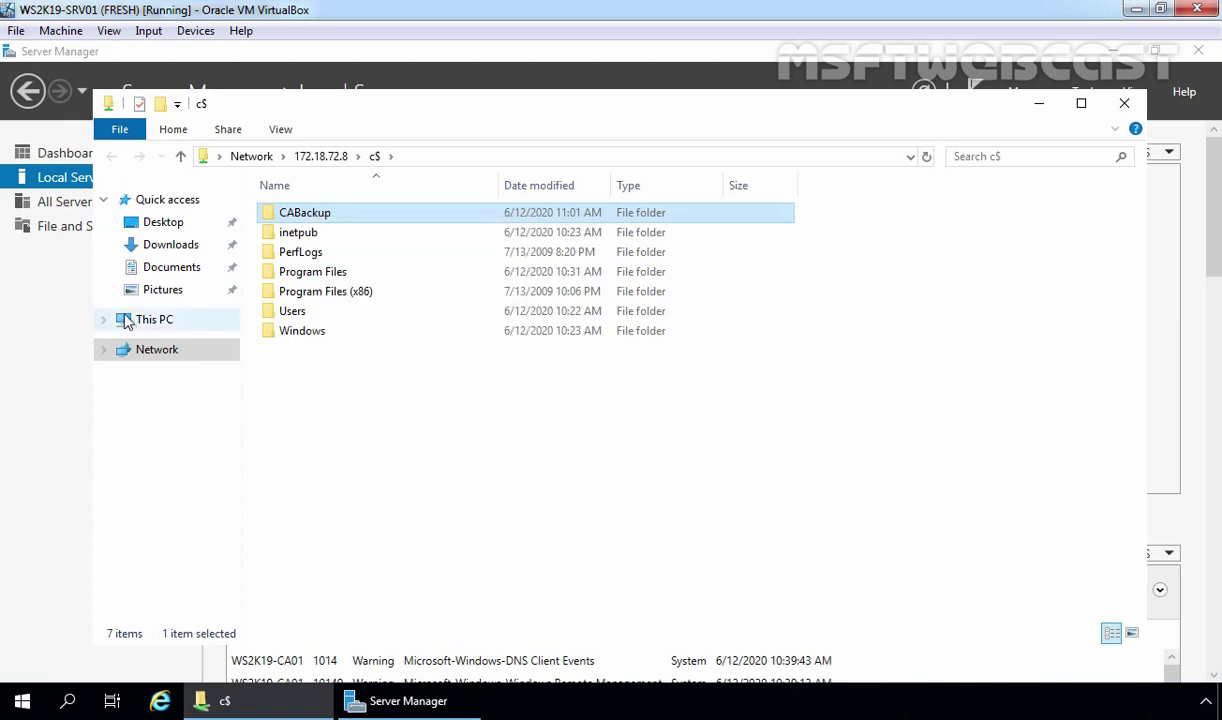
Step: Paste the copied CABackup folder into the root of the local C: drive
{"action": "left_click", "coordinate": [124, 320]}
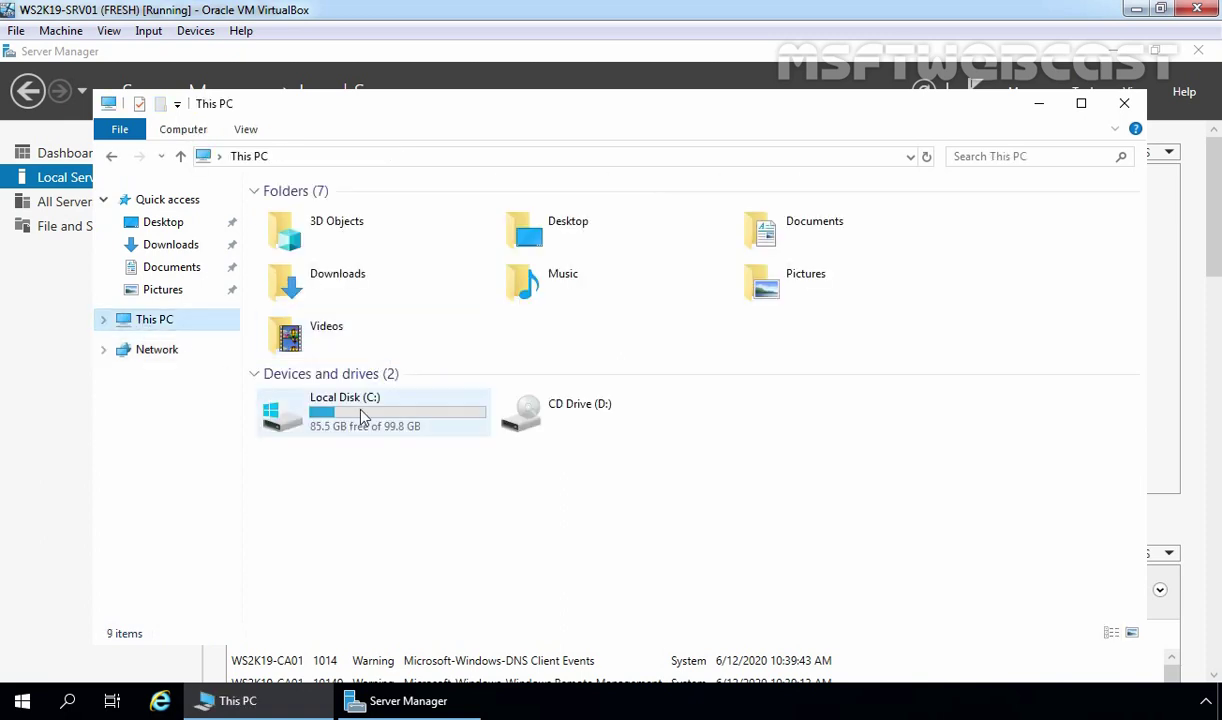
{"action": "double_click", "coordinate": [362, 416]}
{"action": "right_click", "coordinate": [330, 352]}
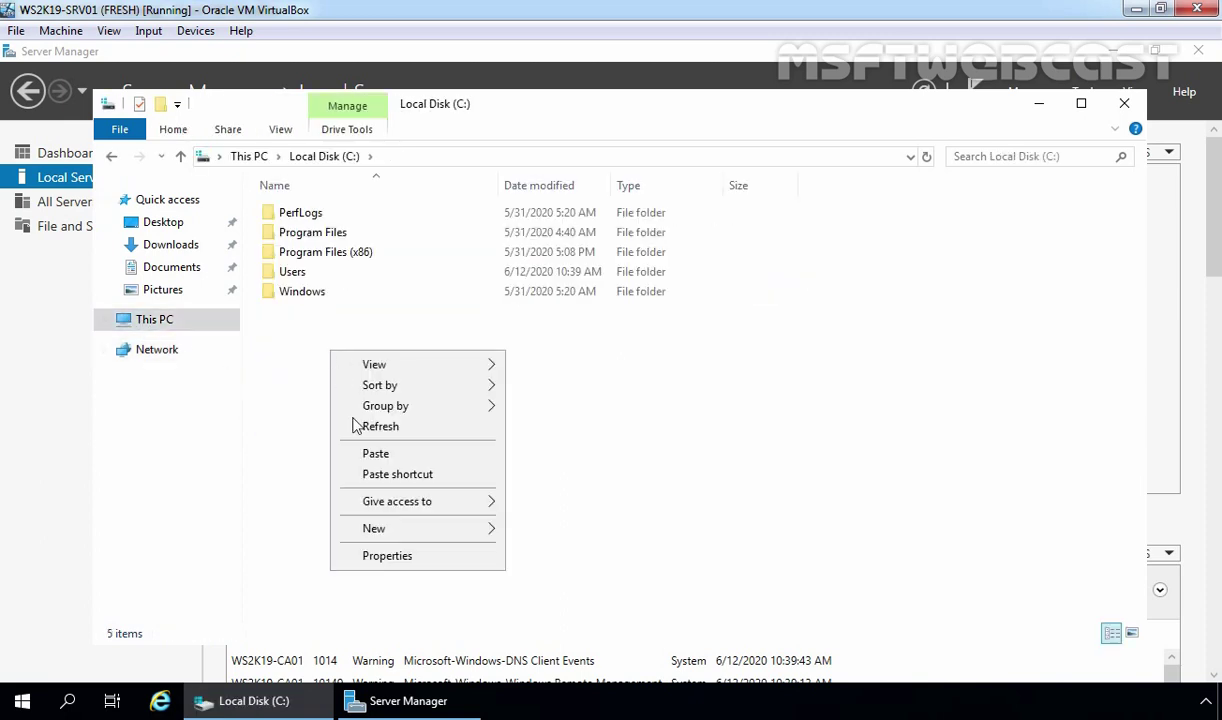
{"action": "left_click", "coordinate": [368, 455]}
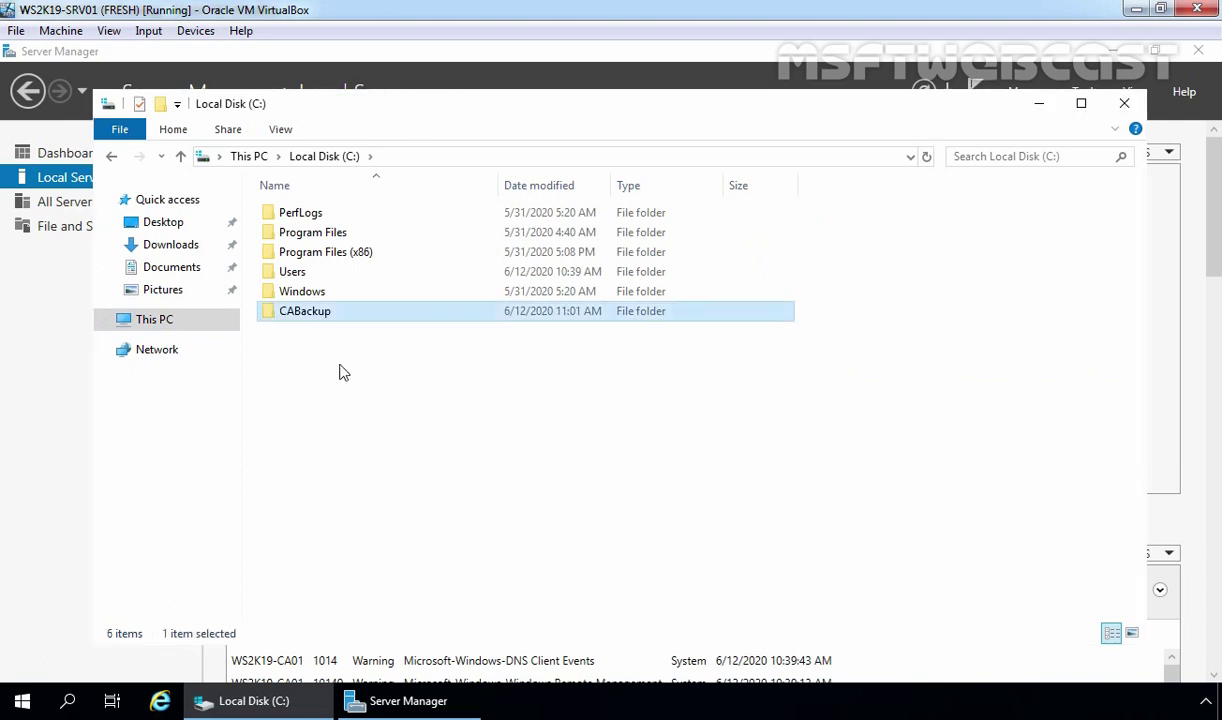
Step: Check the DataBase folder, registry backup and MYLAB-CA certificate file in the pasted CABackup folder, and close File Explorer
{"action": "double_click", "coordinate": [305, 314]}
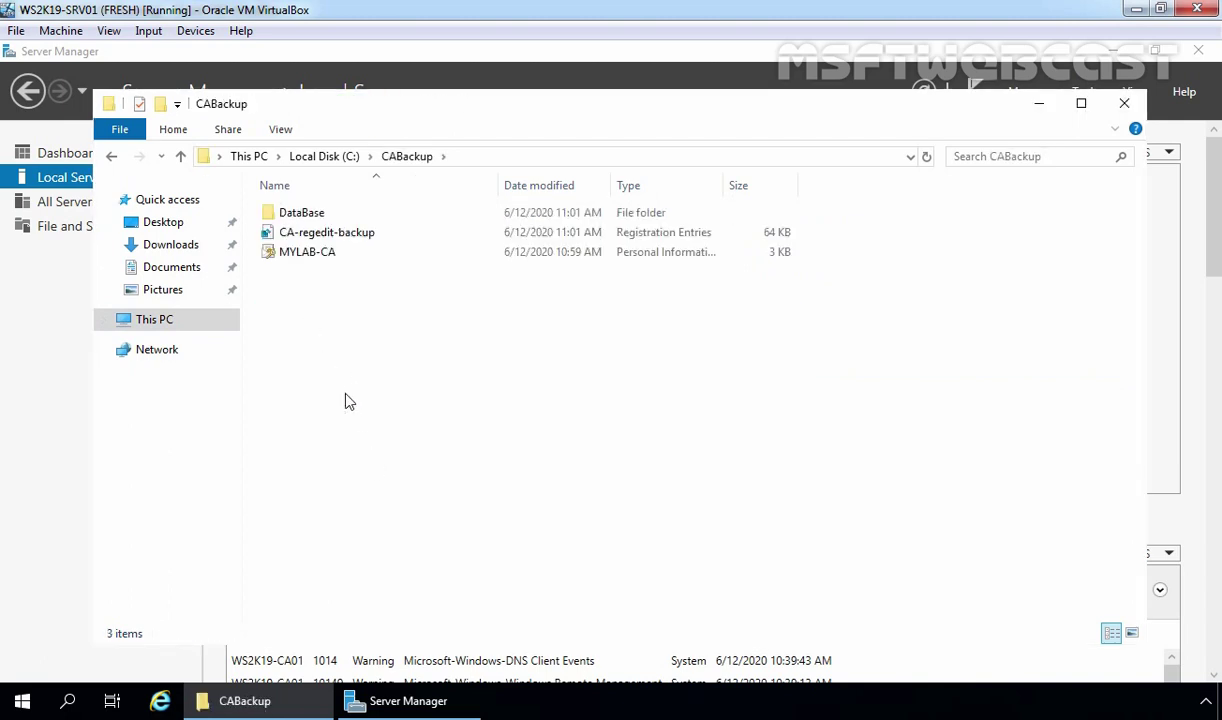
{"action": "left_click", "coordinate": [305, 214]}
{"action": "left_click", "coordinate": [318, 235]}
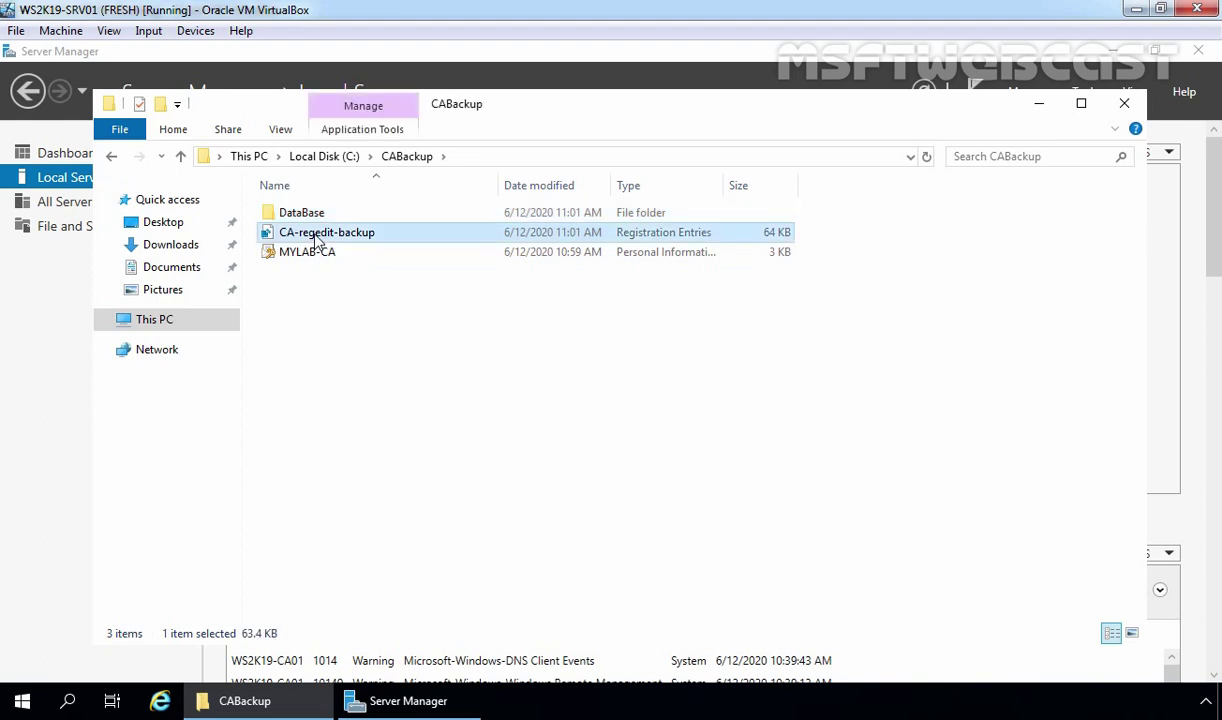
{"action": "left_click", "coordinate": [312, 253]}
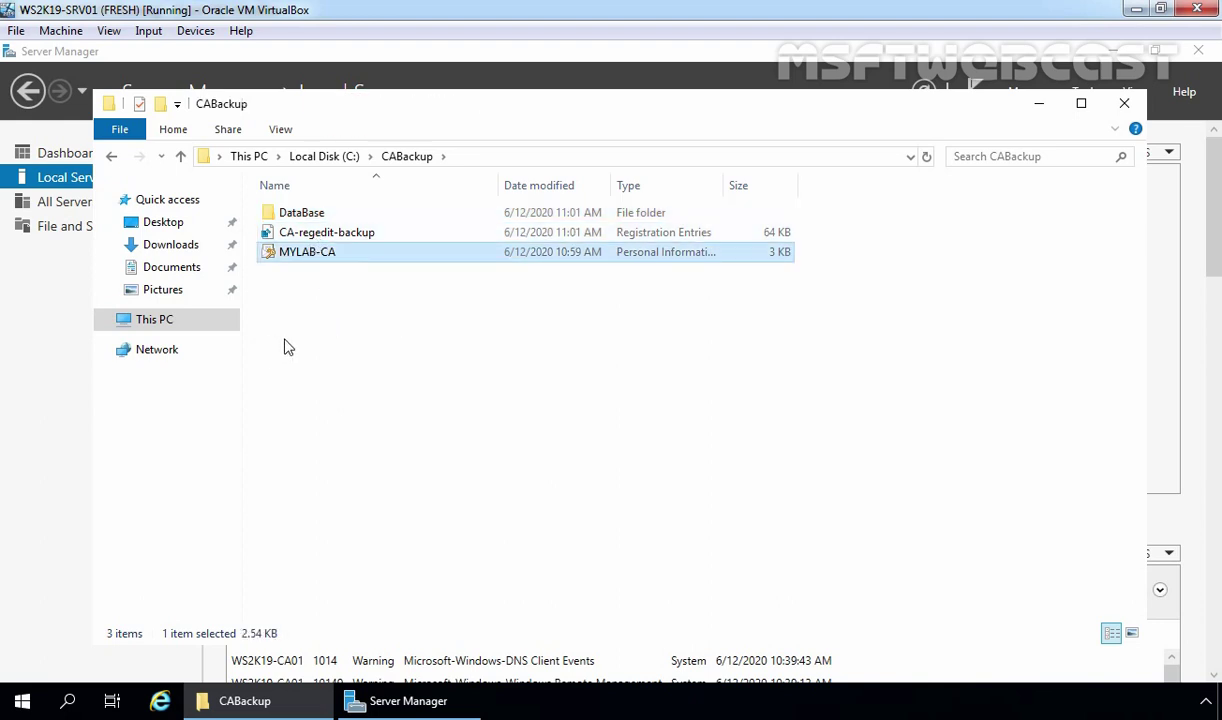
{"action": "left_click", "coordinate": [1124, 103]}
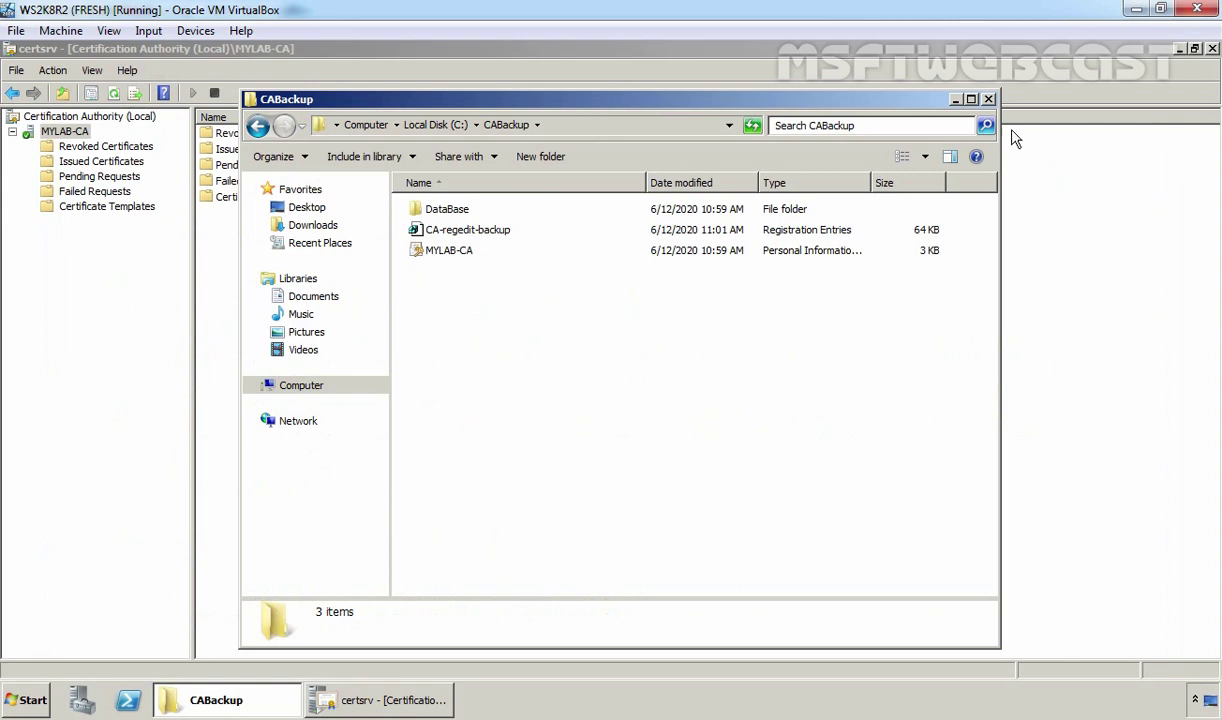
Step: On the WS2K8R2 virtual machine, close the open windows and start the Remove Roles Wizard from Server Manager, continuing to the role list
{"action": "left_click", "coordinate": [988, 99]}
{"action": "left_click", "coordinate": [1212, 49]}
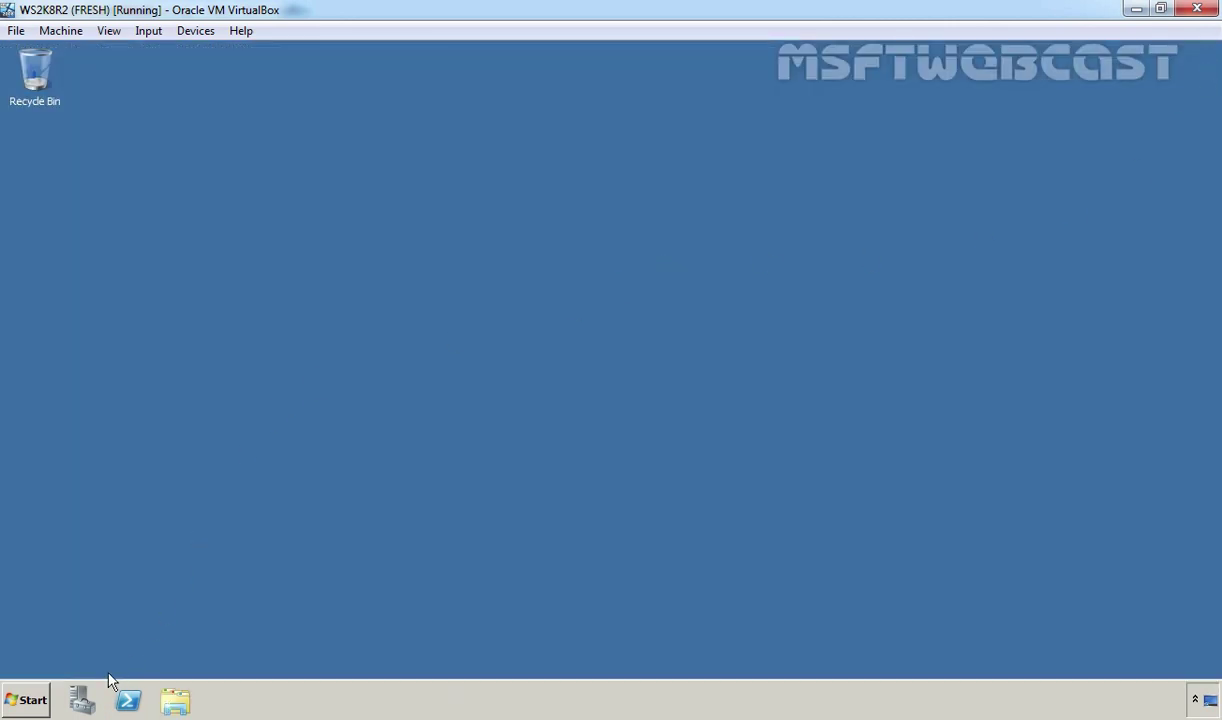
{"action": "left_click", "coordinate": [82, 700]}
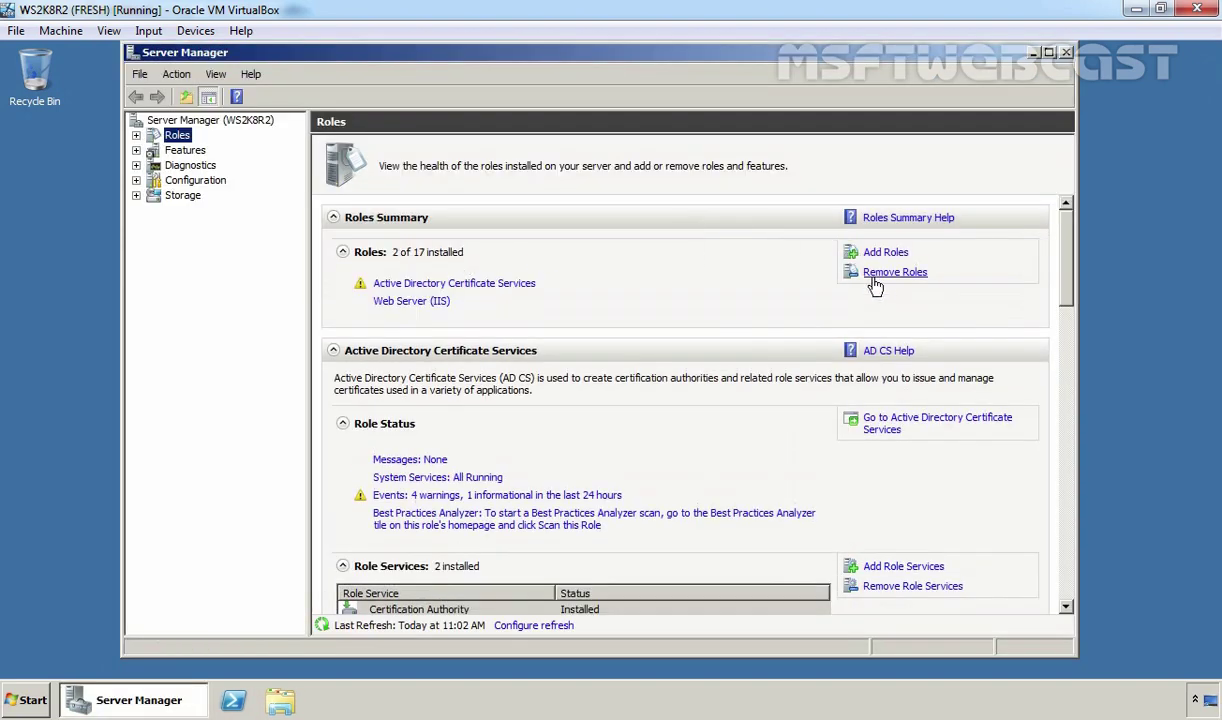
{"action": "left_click", "coordinate": [885, 280]}
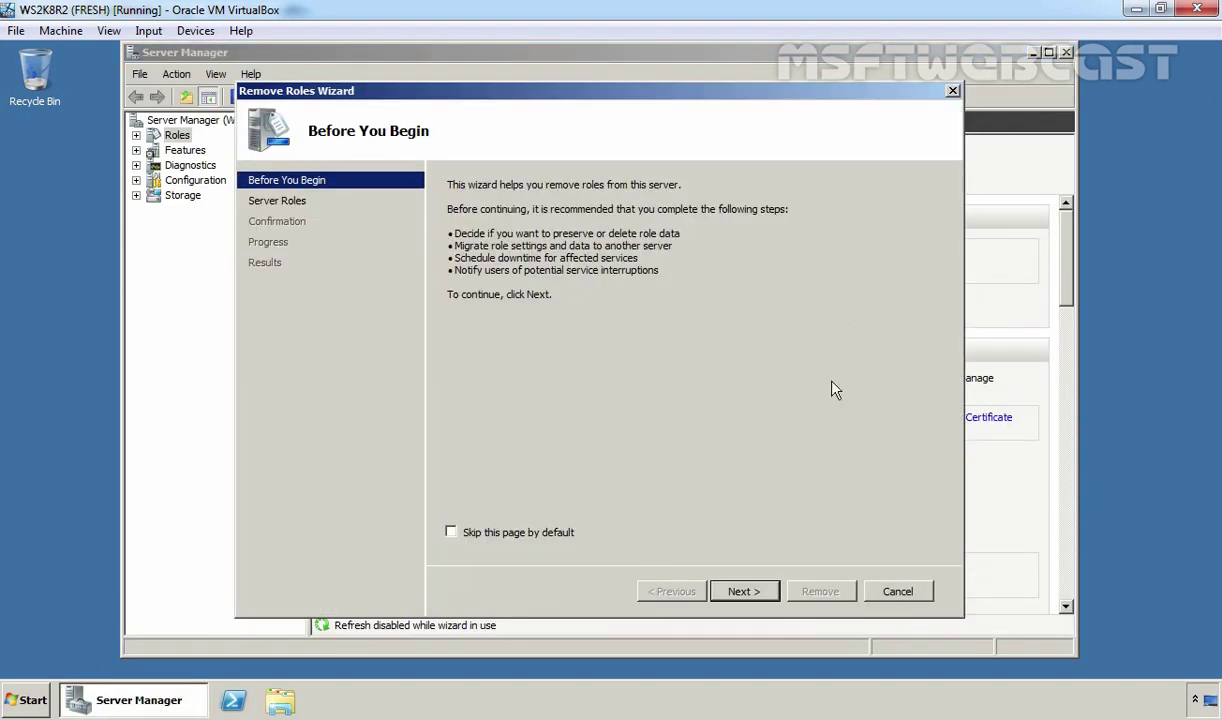
{"action": "left_click", "coordinate": [740, 592]}
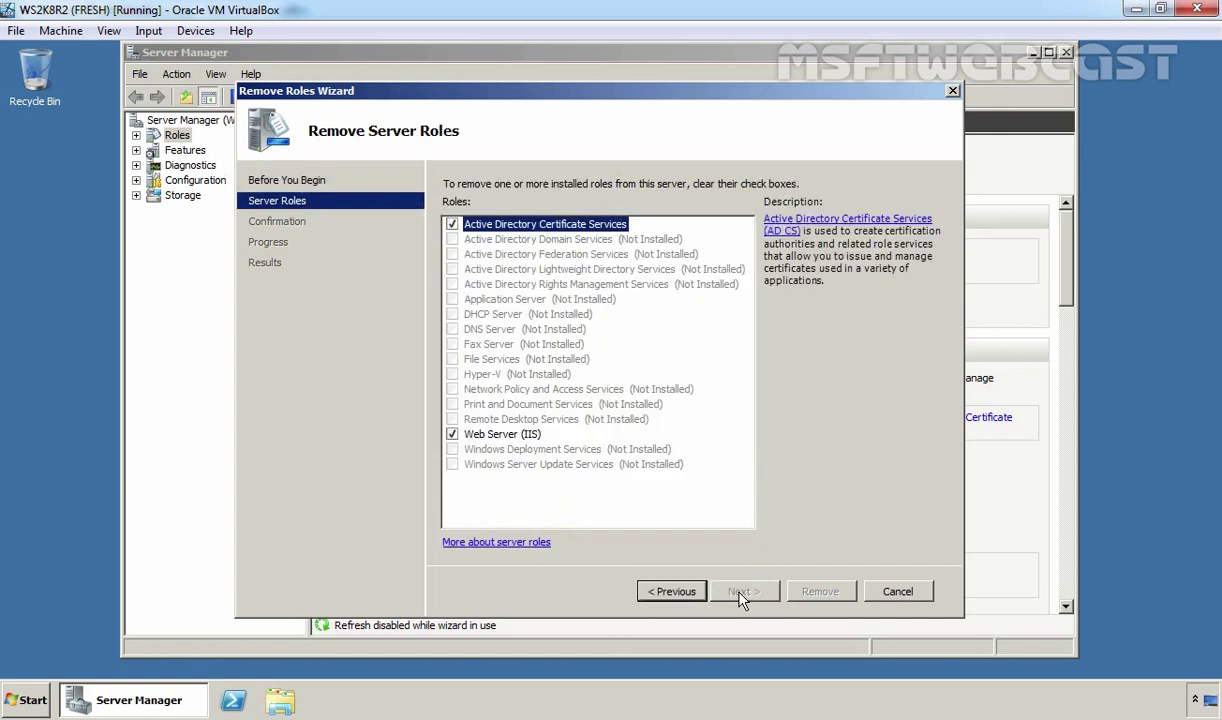
Step: Remove the Active Directory Certificate Services and Web Server (IIS) roles and restart the server to finish the removal
{"action": "left_click", "coordinate": [453, 226]}
{"action": "left_click", "coordinate": [480, 436]}
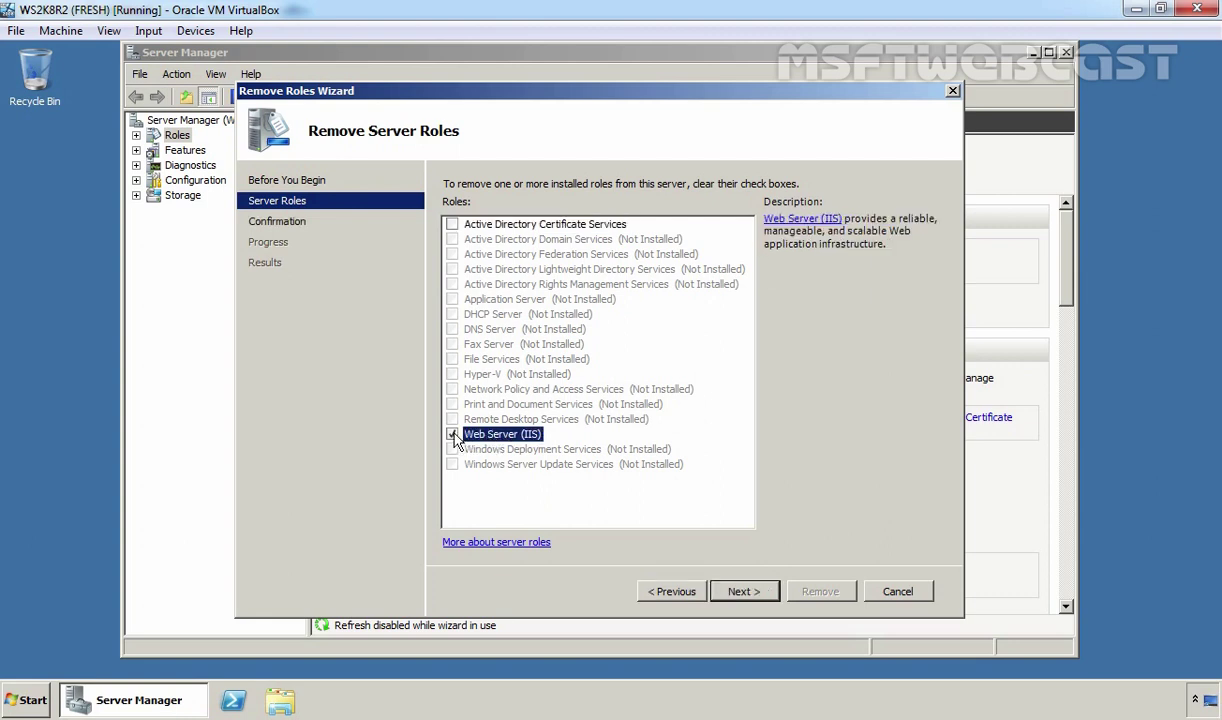
{"action": "left_click", "coordinate": [452, 434]}
{"action": "left_click", "coordinate": [755, 593]}
{"action": "left_click", "coordinate": [820, 592]}
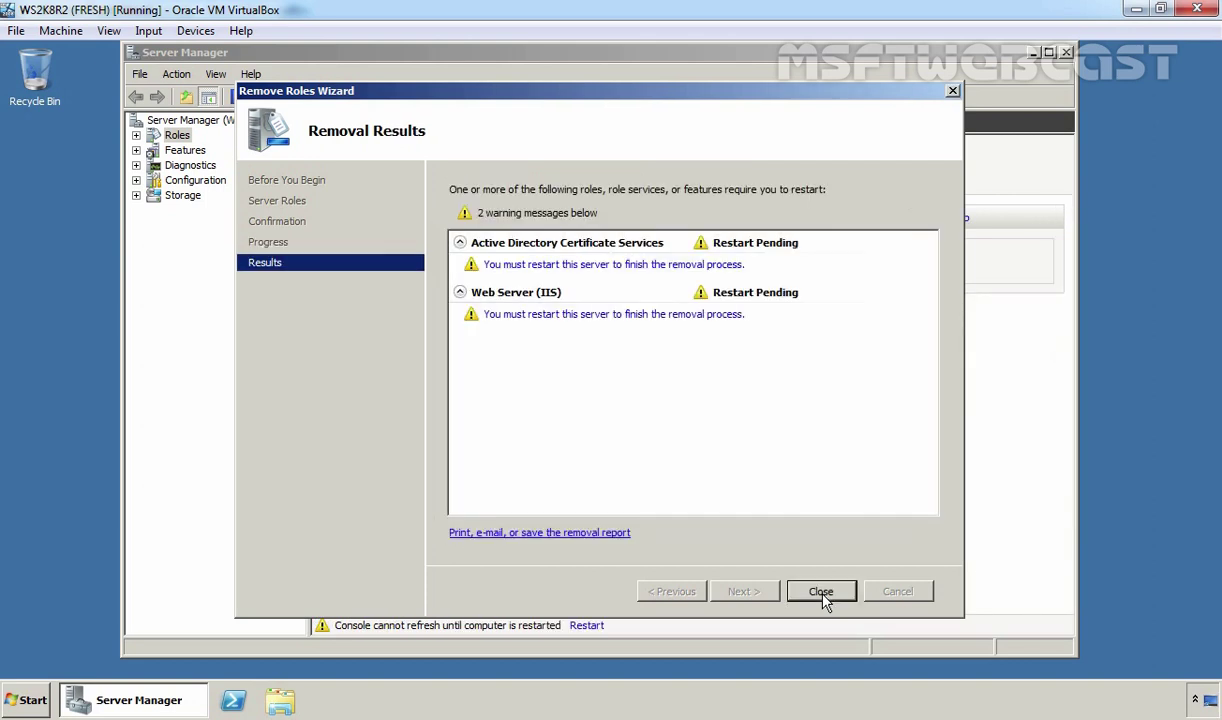
{"action": "left_click", "coordinate": [822, 593]}
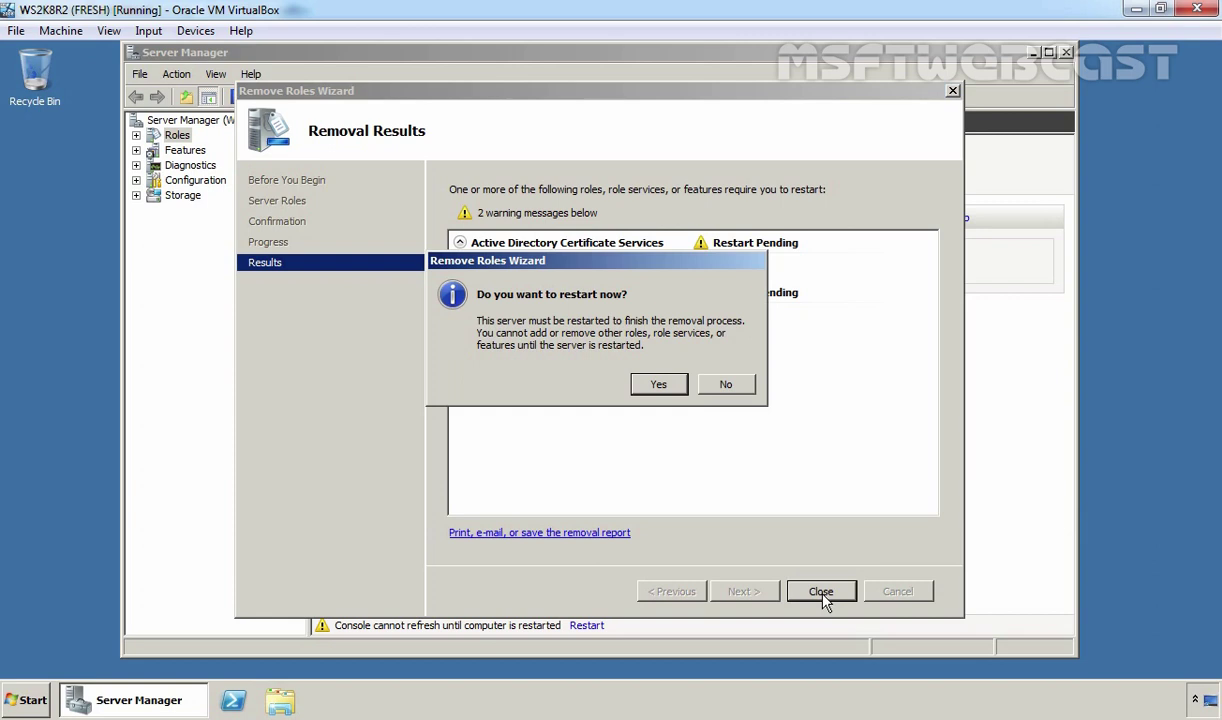
{"action": "left_click", "coordinate": [659, 387]}
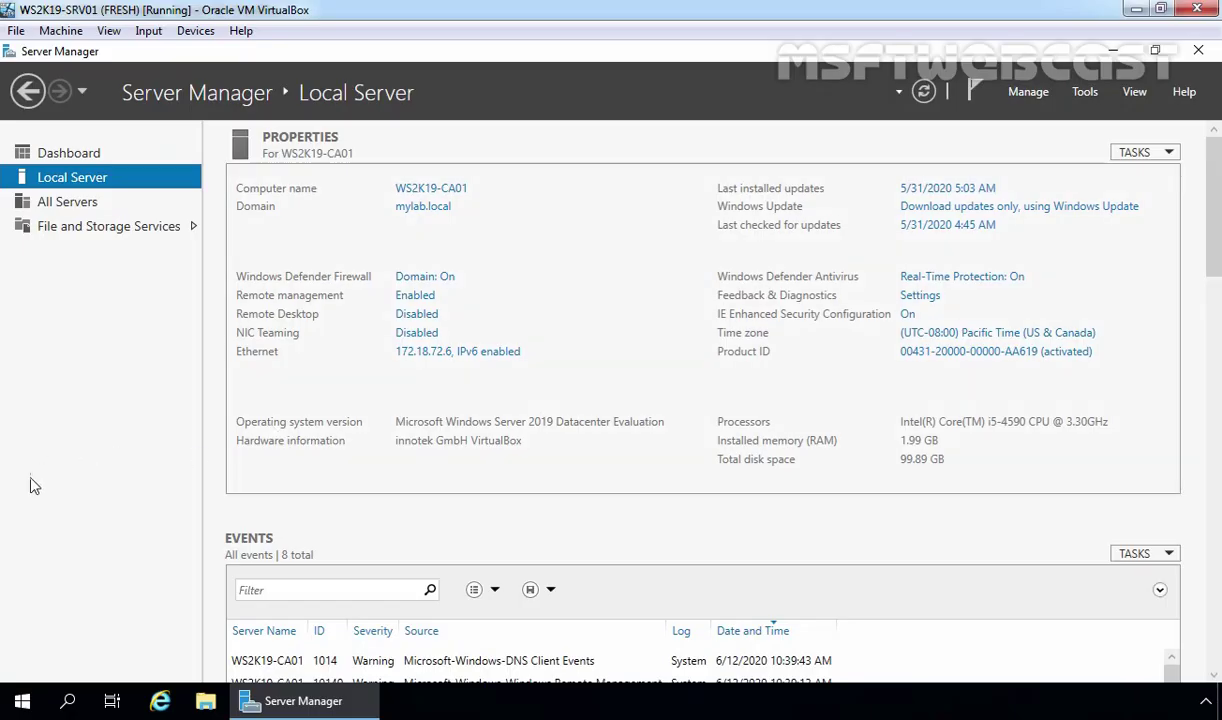
Step: On the WS2K19-SRV01 virtual machine, start adding roles with a role-based or feature-based installation on WS2K19-CA01.mylab.local
{"action": "key", "text": "alt+Tab"}
{"action": "left_click", "coordinate": [1030, 96]}
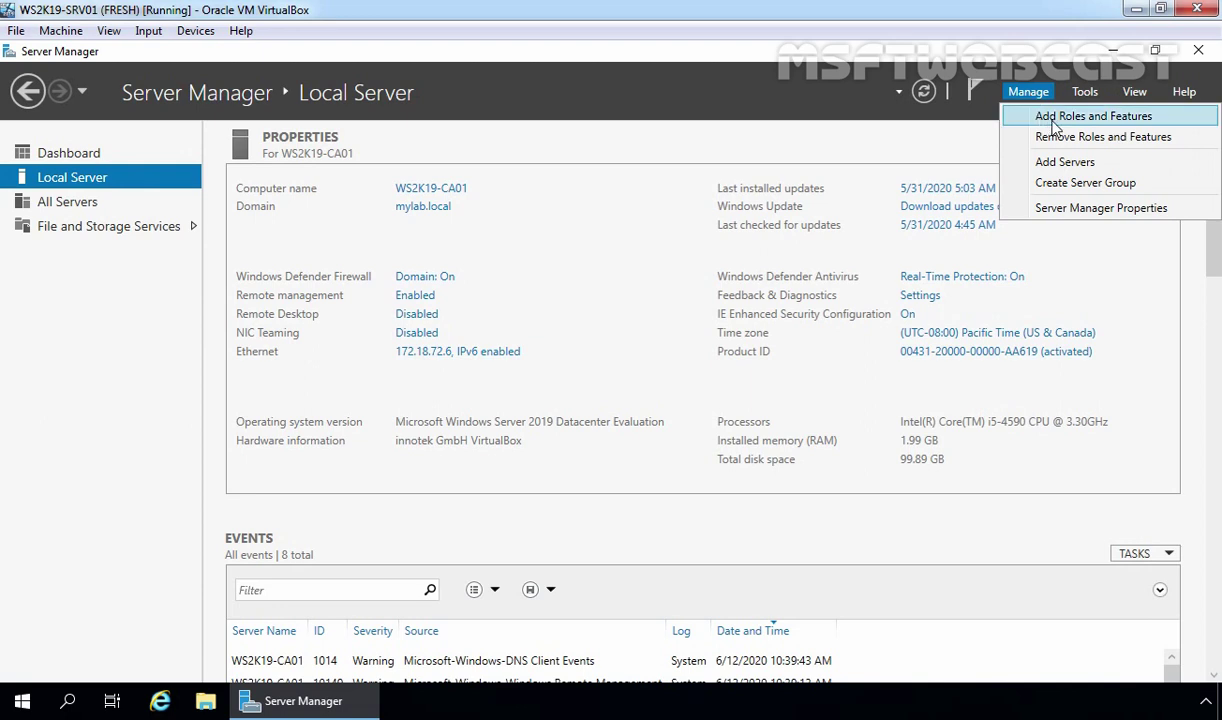
{"action": "left_click", "coordinate": [1058, 118]}
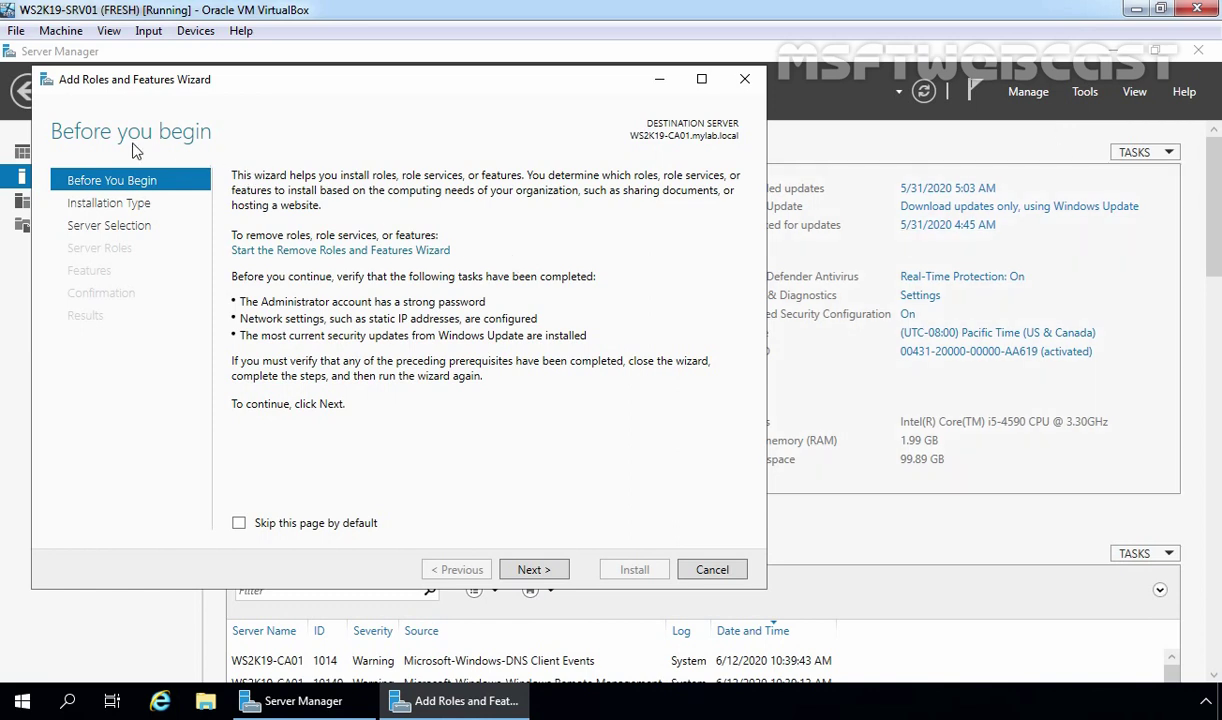
{"action": "left_click", "coordinate": [535, 570]}
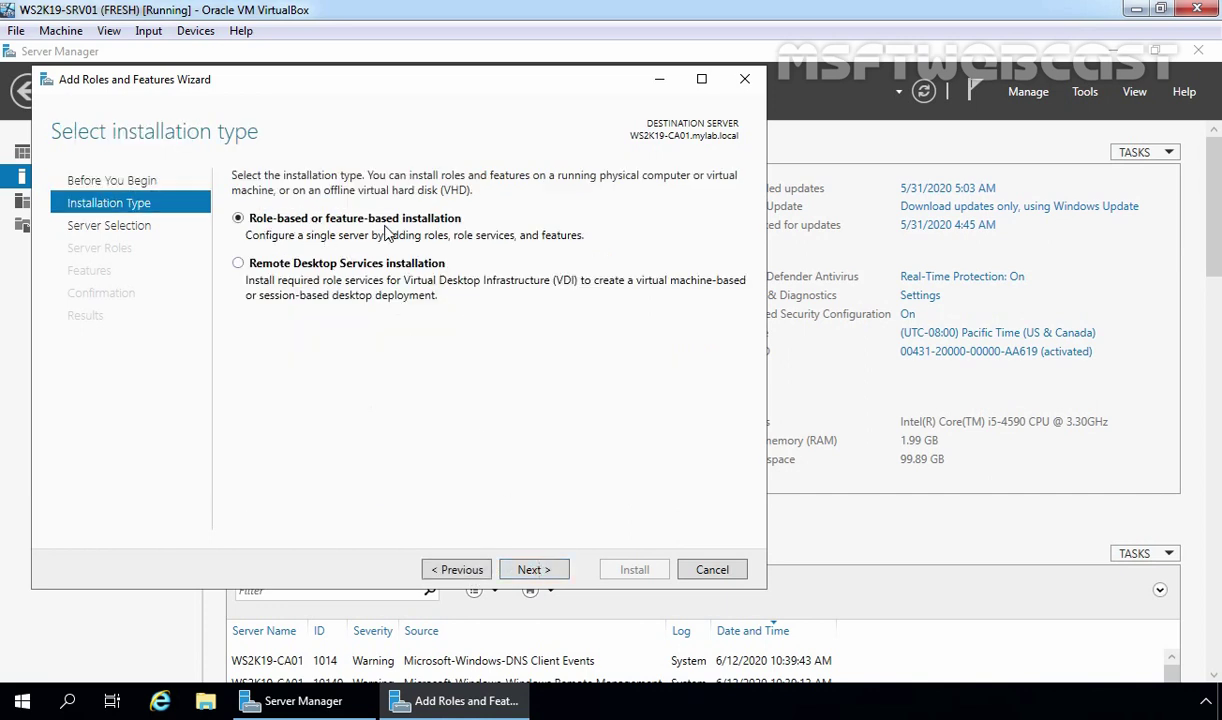
{"action": "left_click", "coordinate": [533, 570]}
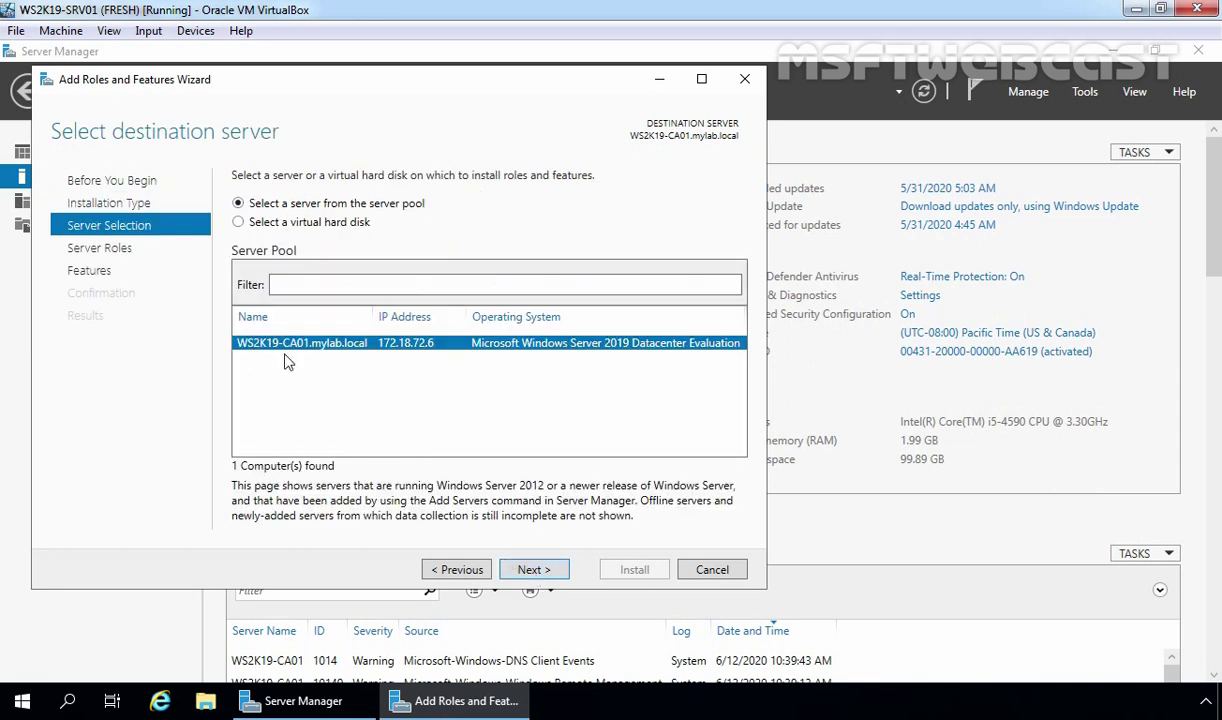
{"action": "left_click", "coordinate": [533, 570]}
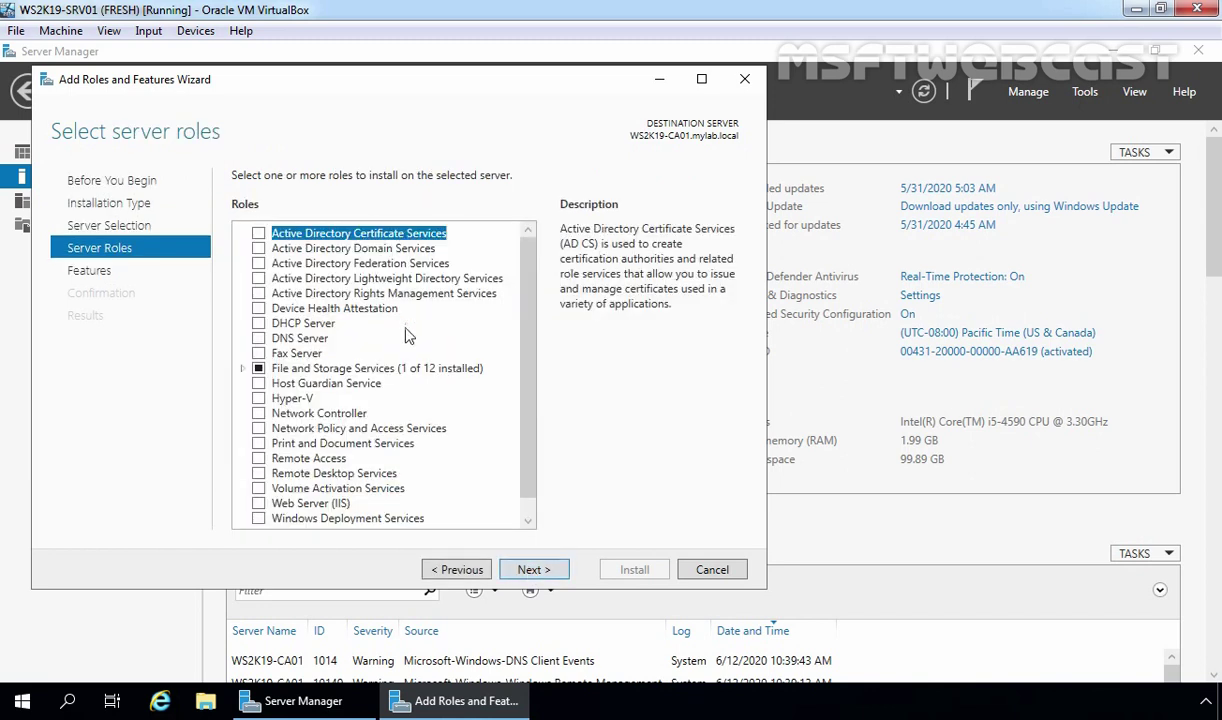
Step: Select the Active Directory Certificate Services role with Certification Authority and Certification Authority Web Enrollment, including the required features and management tools
{"action": "left_click", "coordinate": [258, 234]}
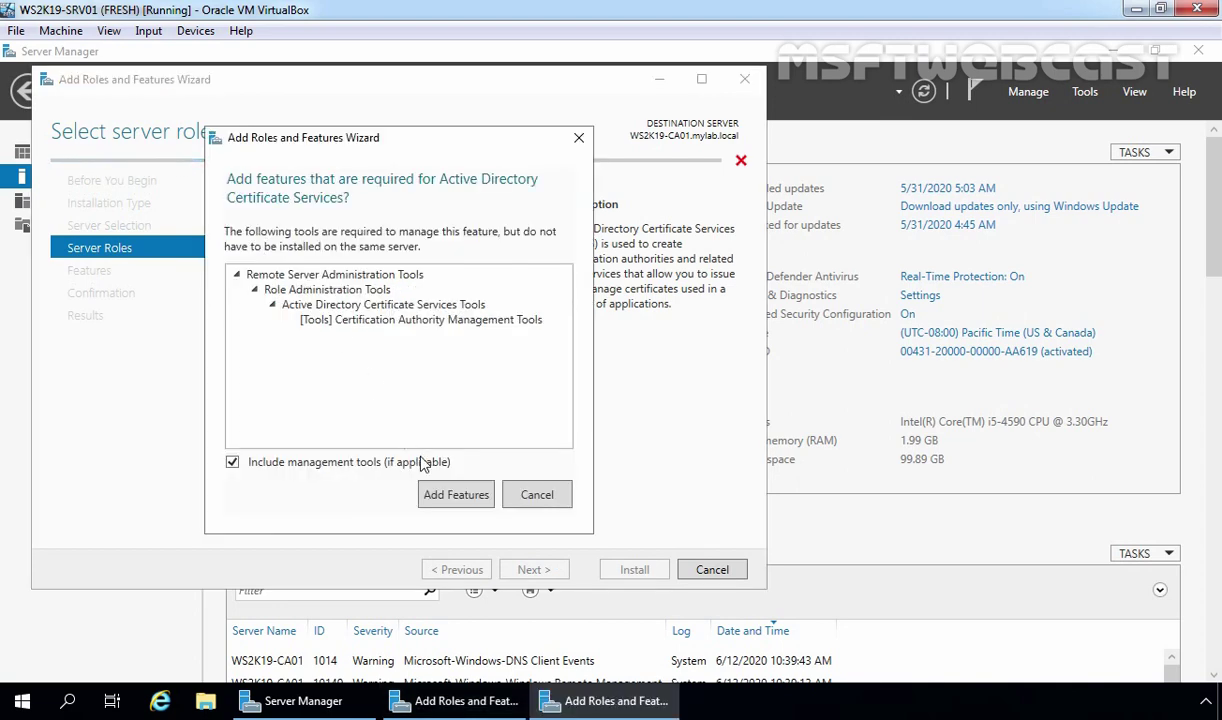
{"action": "left_click", "coordinate": [456, 496]}
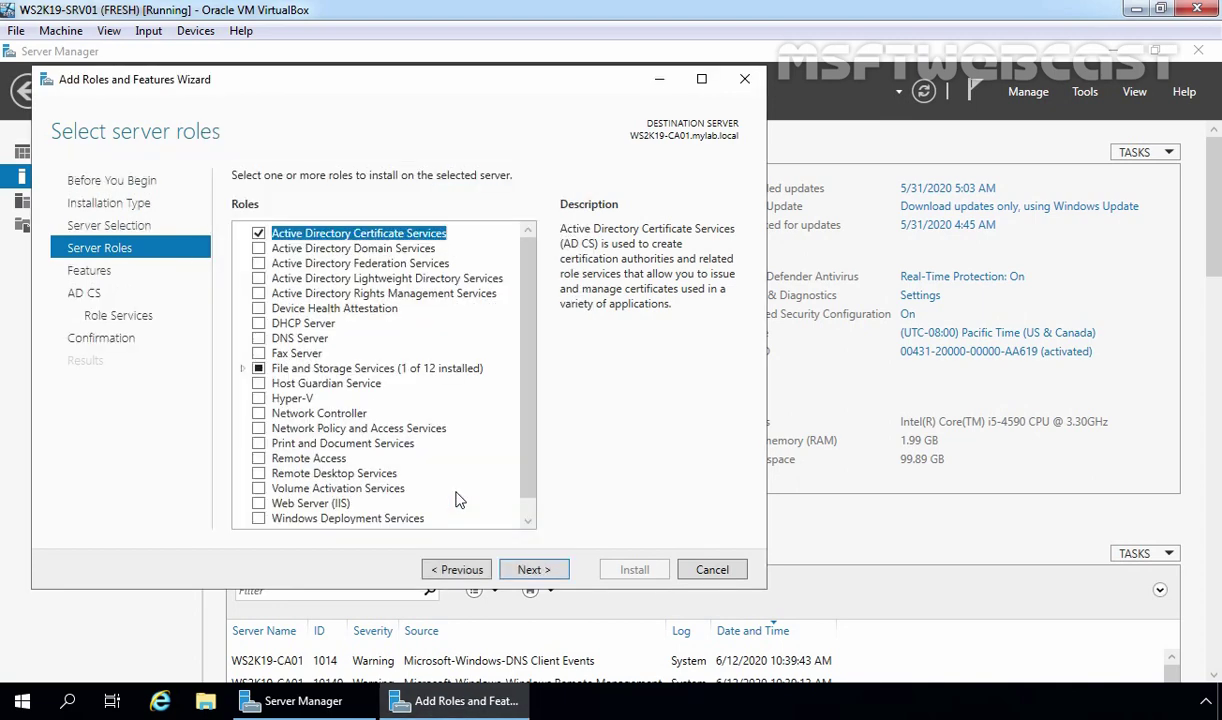
{"action": "left_click", "coordinate": [533, 570]}
{"action": "left_click", "coordinate": [536, 570]}
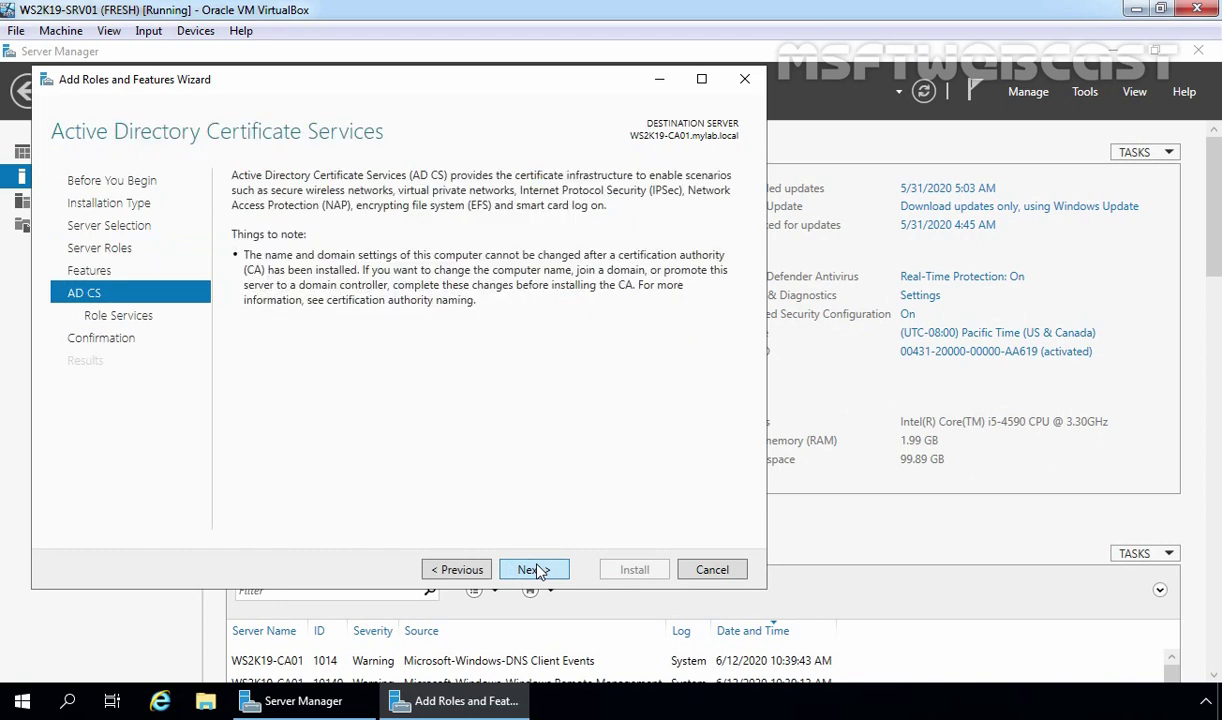
{"action": "left_click", "coordinate": [535, 570]}
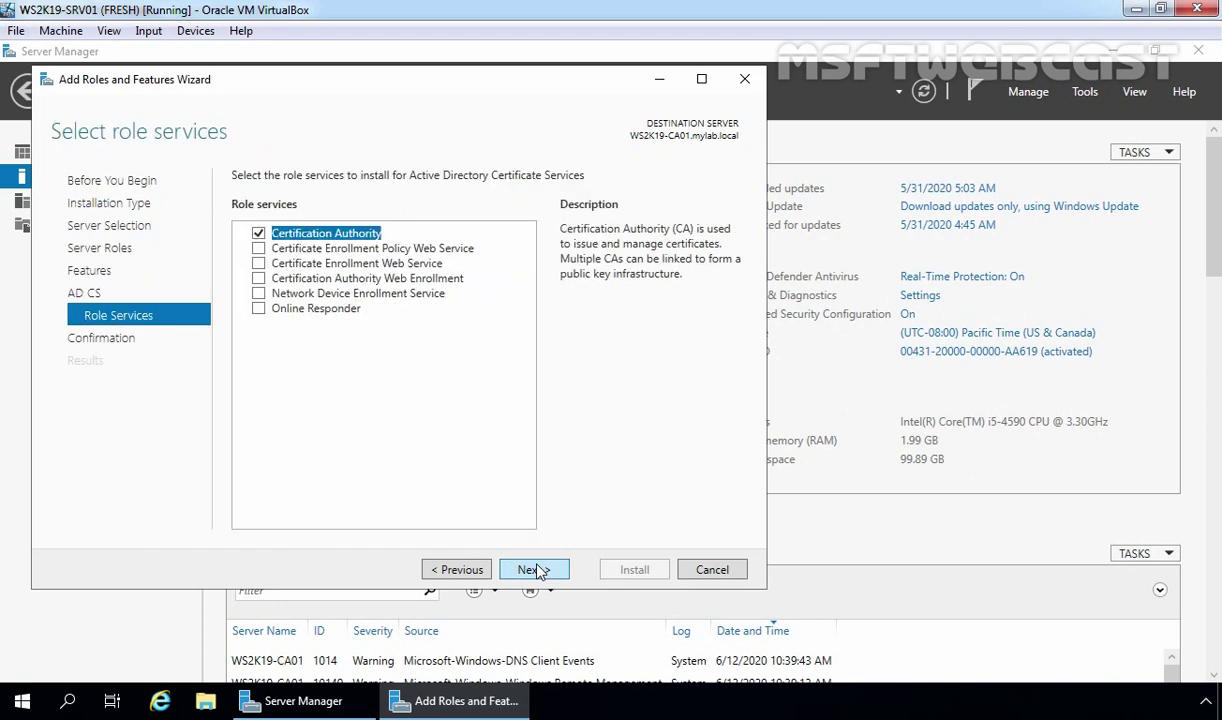
{"action": "left_click", "coordinate": [303, 278]}
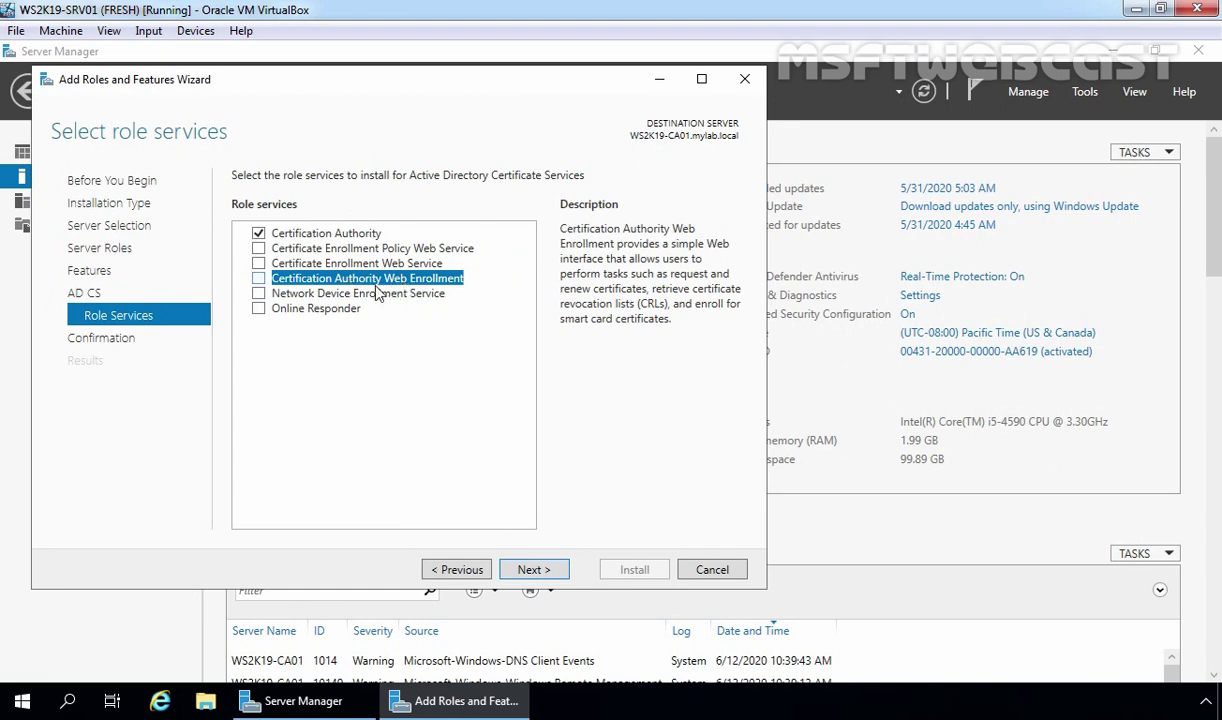
{"action": "left_click", "coordinate": [258, 278]}
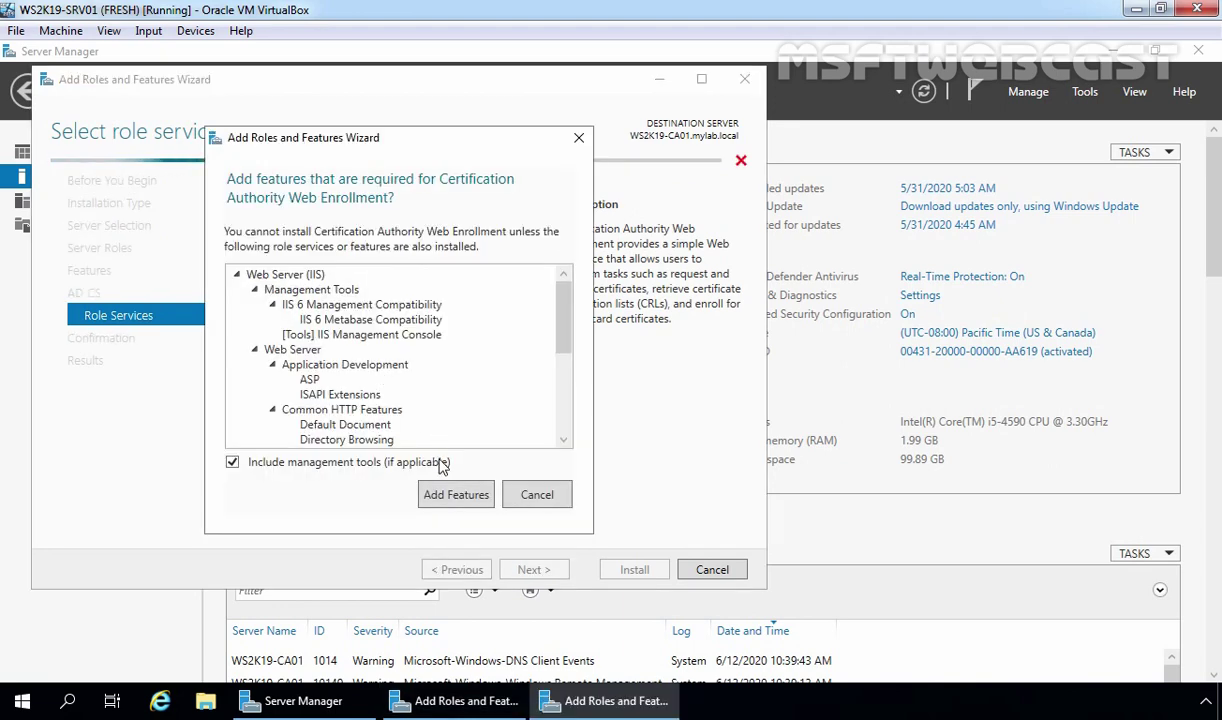
{"action": "left_click", "coordinate": [455, 494]}
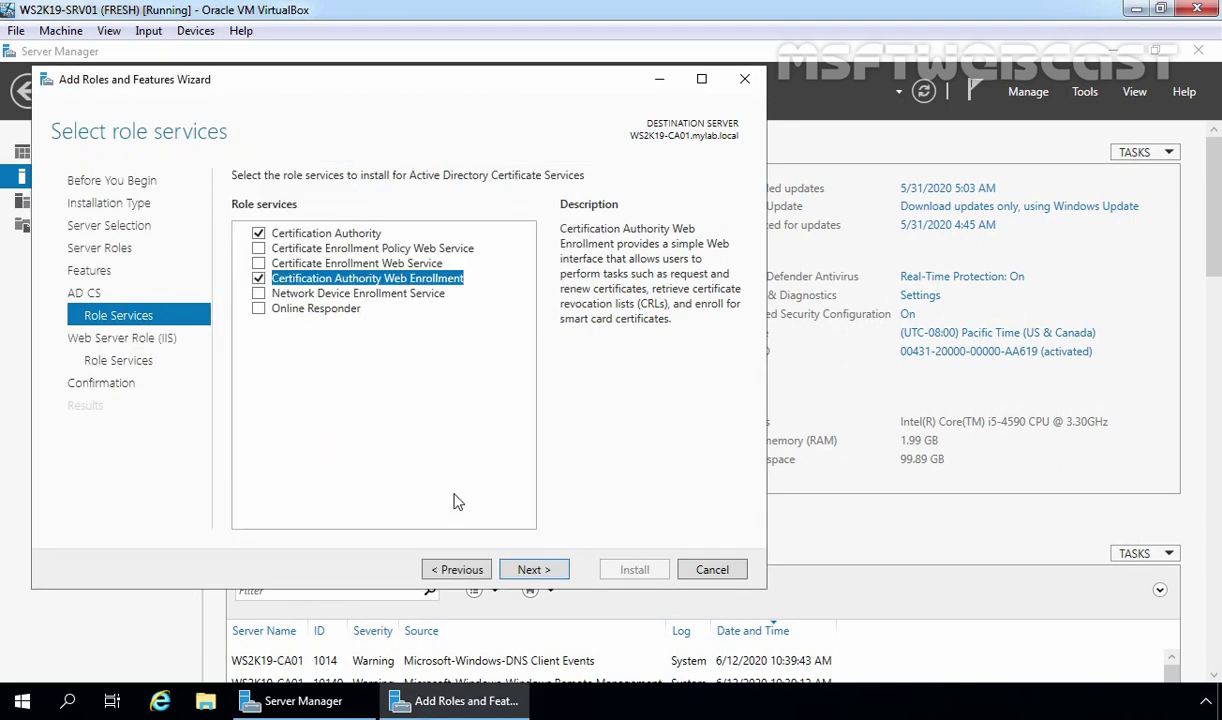
Step: Install the selected roles with the default IIS role services and start configuring Active Directory Certificate Services on the destination server
{"action": "left_click", "coordinate": [538, 571]}
{"action": "left_click", "coordinate": [538, 571]}
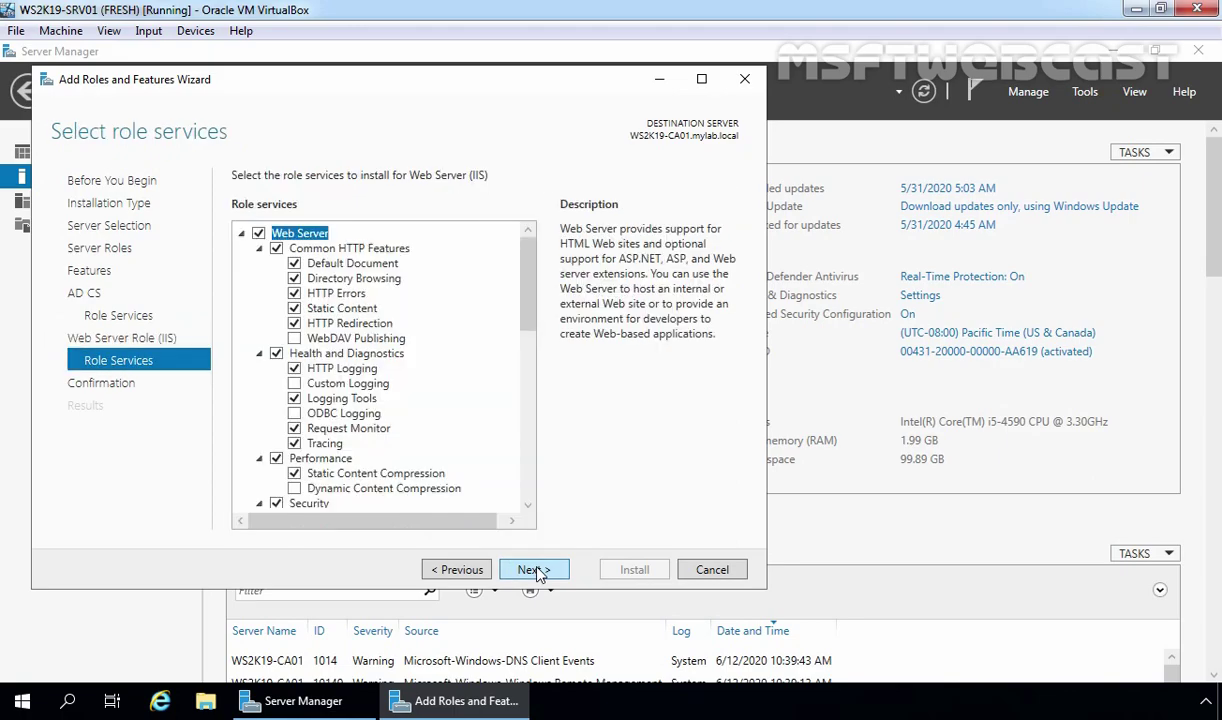
{"action": "left_click", "coordinate": [538, 571]}
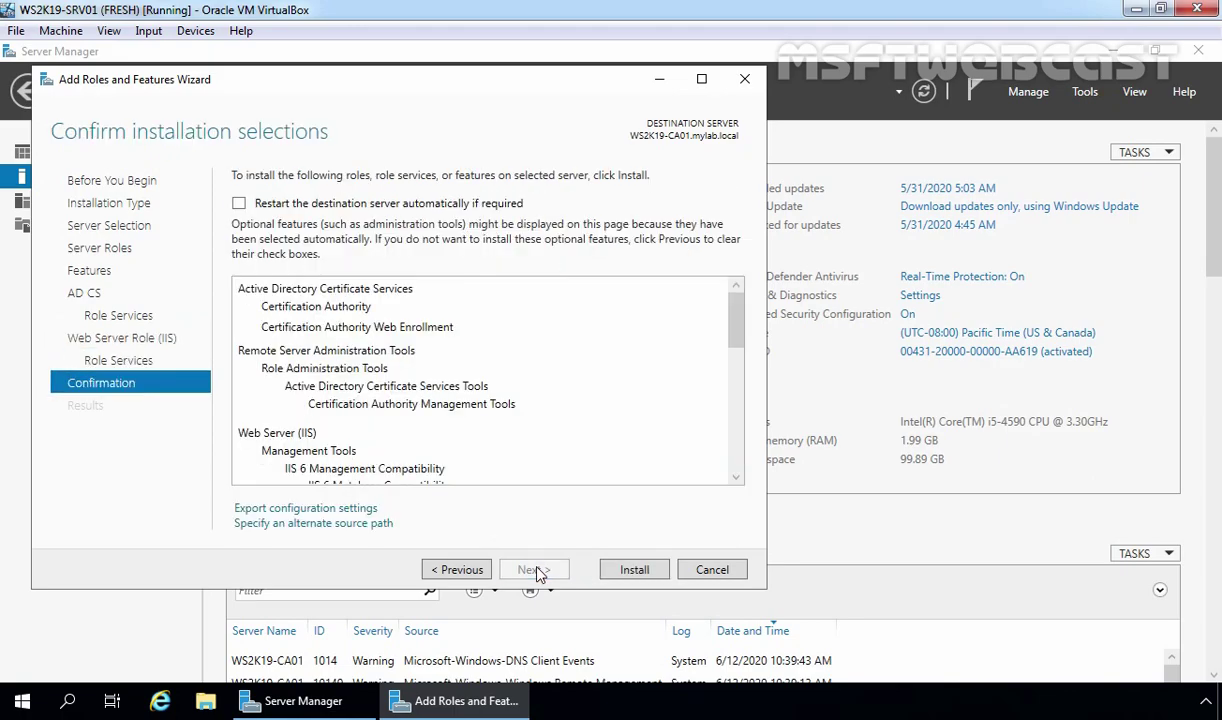
{"action": "left_click", "coordinate": [636, 570]}
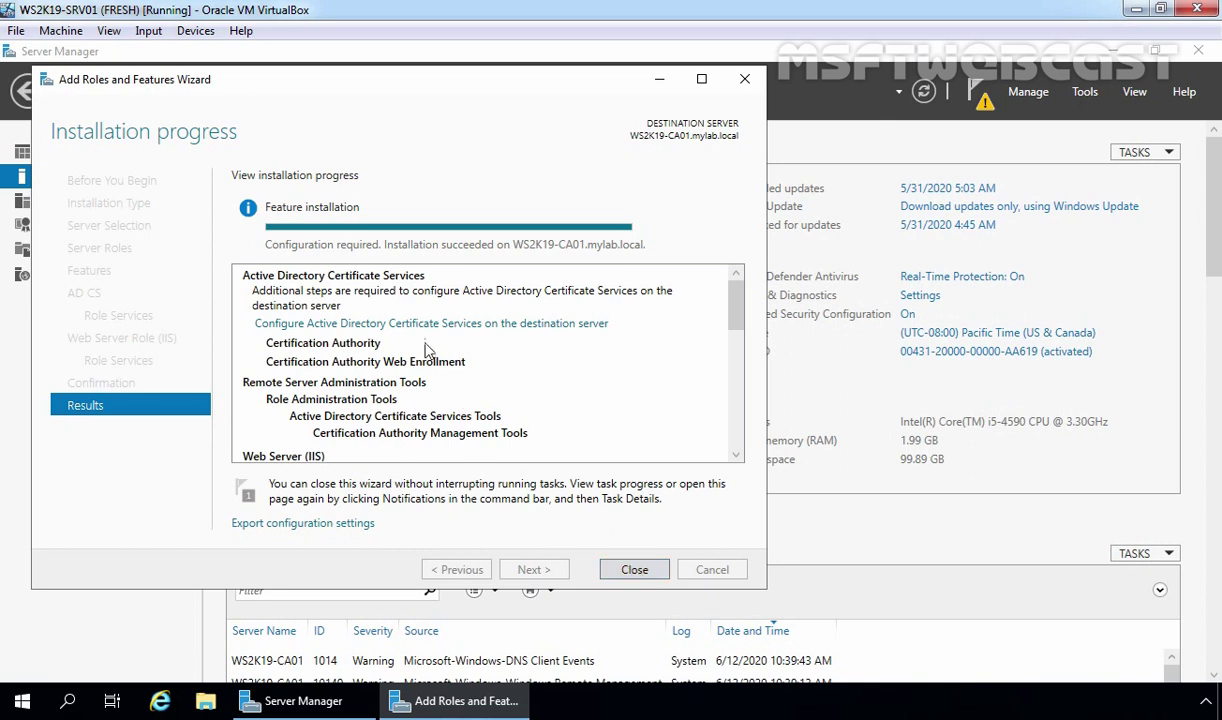
{"action": "left_click", "coordinate": [411, 323]}
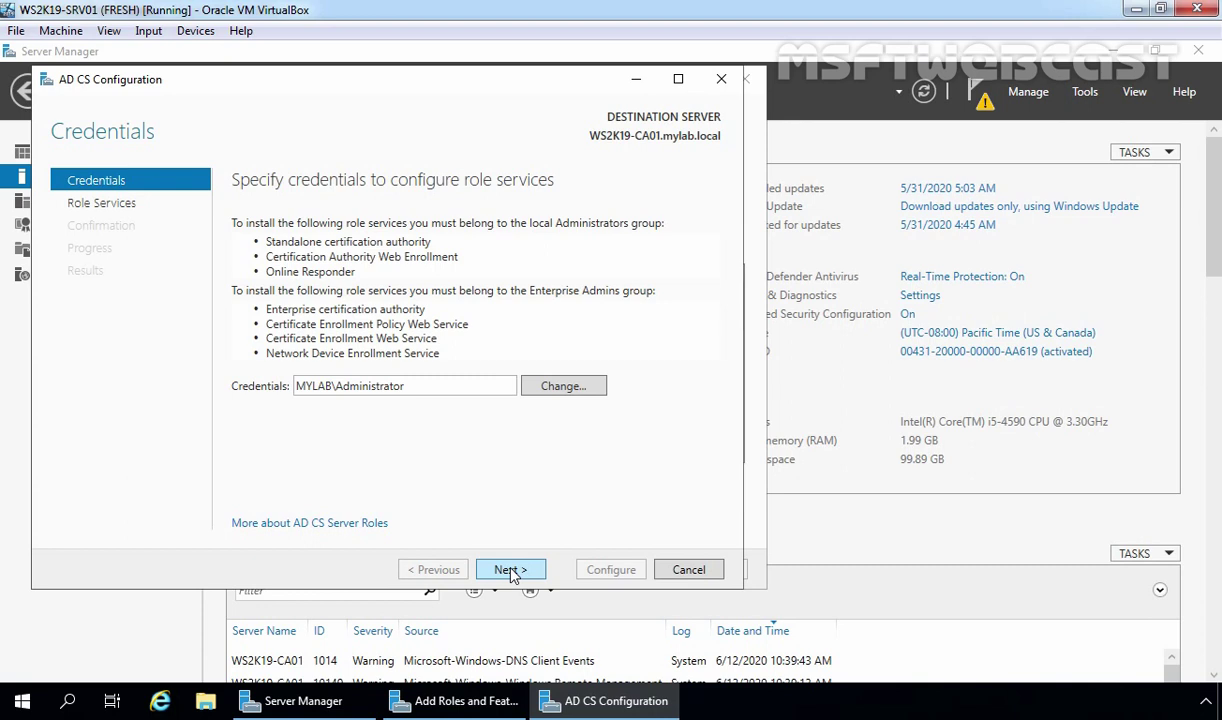
Step: Examine the contents of the CABackup folder on the local C: drive, then minimize File Explorer
{"action": "left_click", "coordinate": [205, 701]}
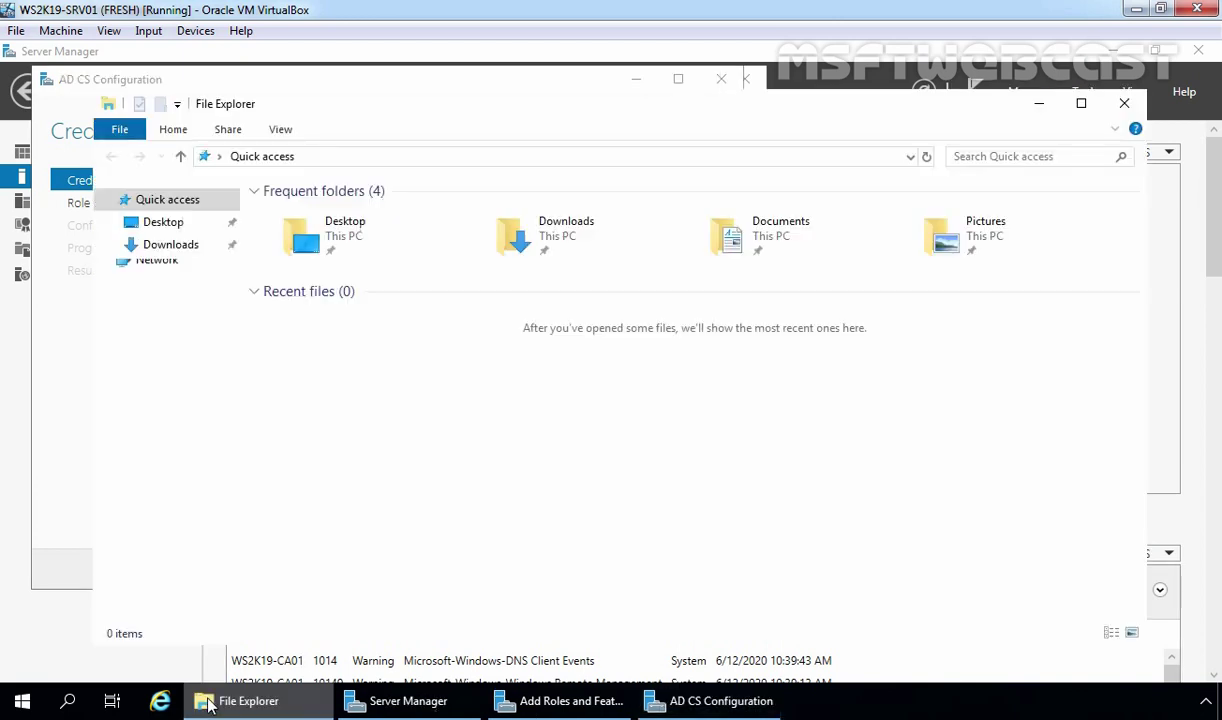
{"action": "left_click", "coordinate": [158, 320]}
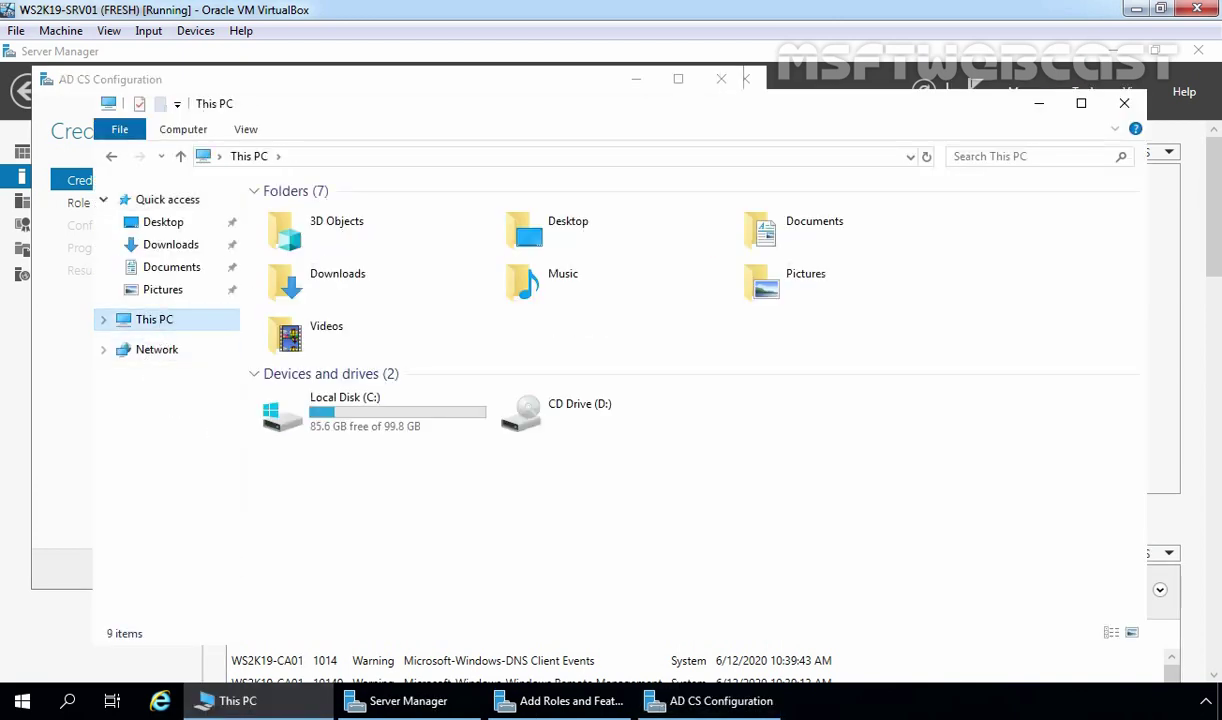
{"action": "left_click", "coordinate": [338, 405]}
{"action": "double_click", "coordinate": [338, 405]}
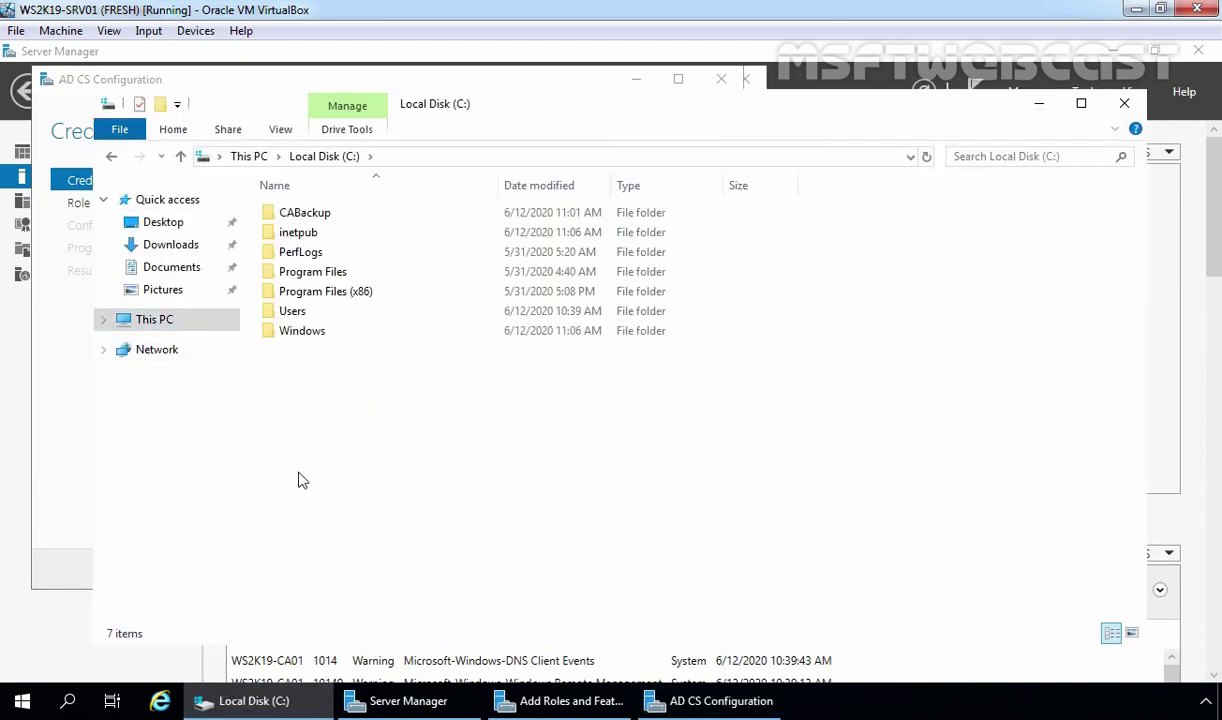
{"action": "left_click", "coordinate": [284, 220]}
{"action": "double_click", "coordinate": [296, 216]}
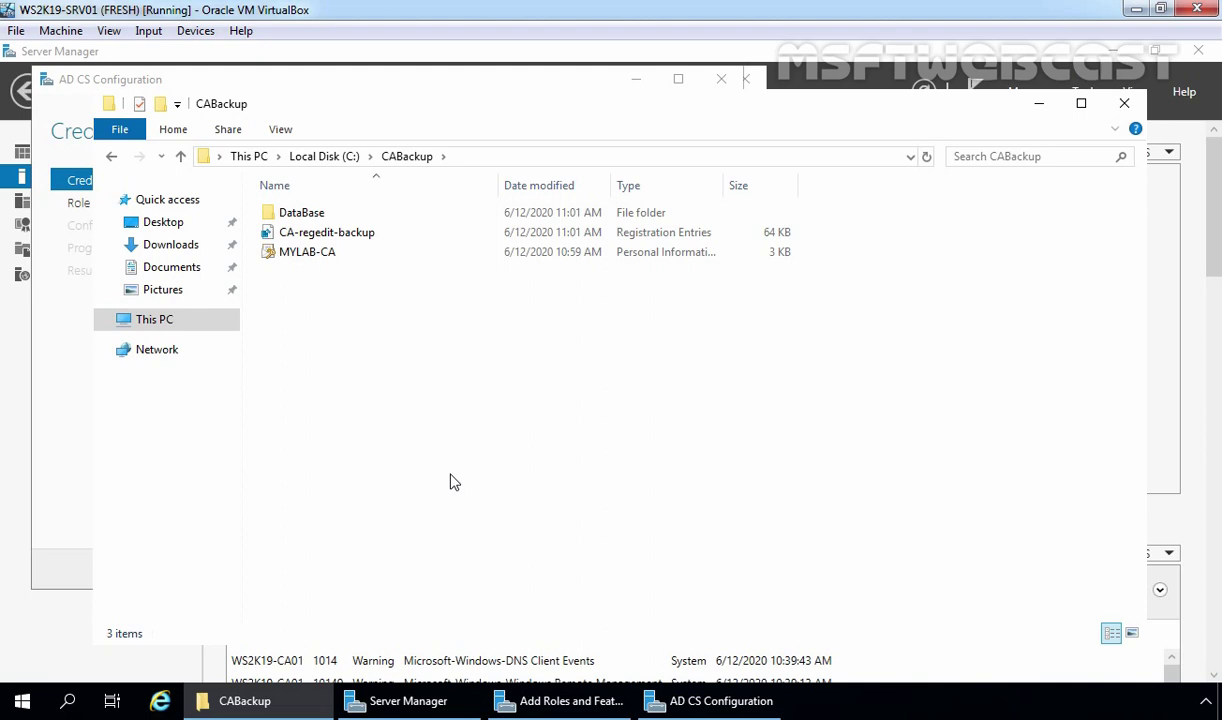
{"action": "left_click", "coordinate": [1039, 104]}
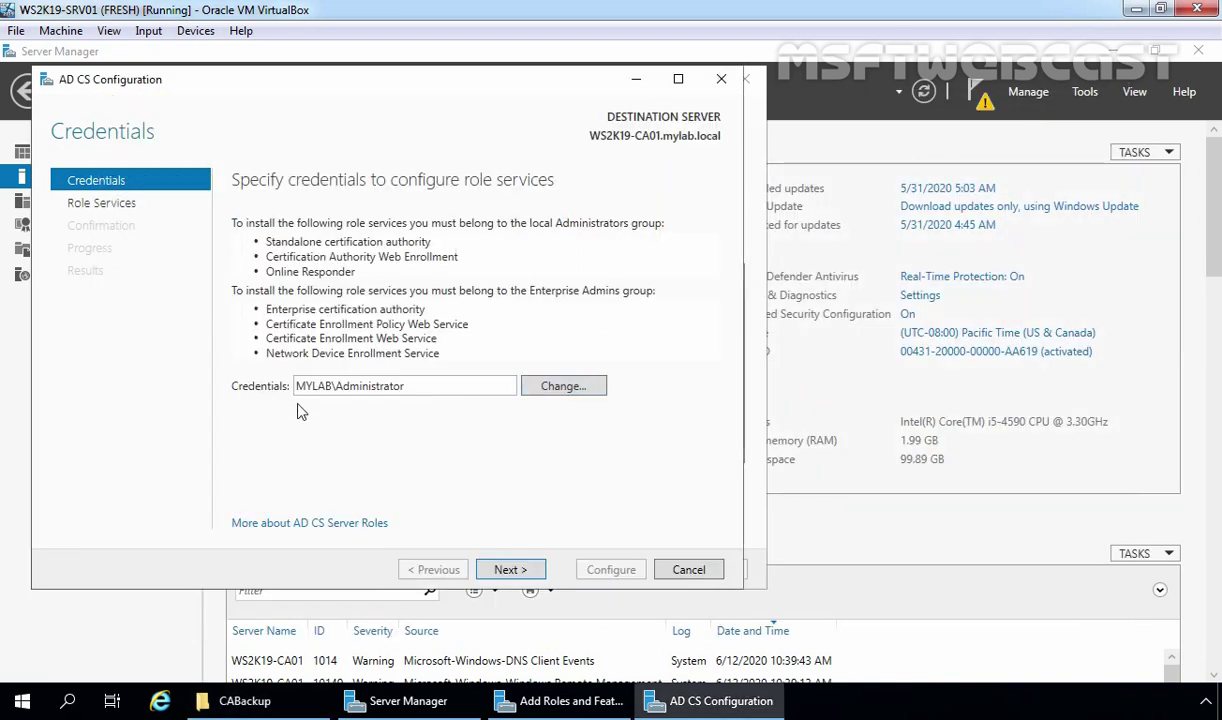
Step: Keep the default credentials and choose Certification Authority and Certification Authority Web Enrollment as the role services to configure
{"action": "left_click", "coordinate": [511, 572]}
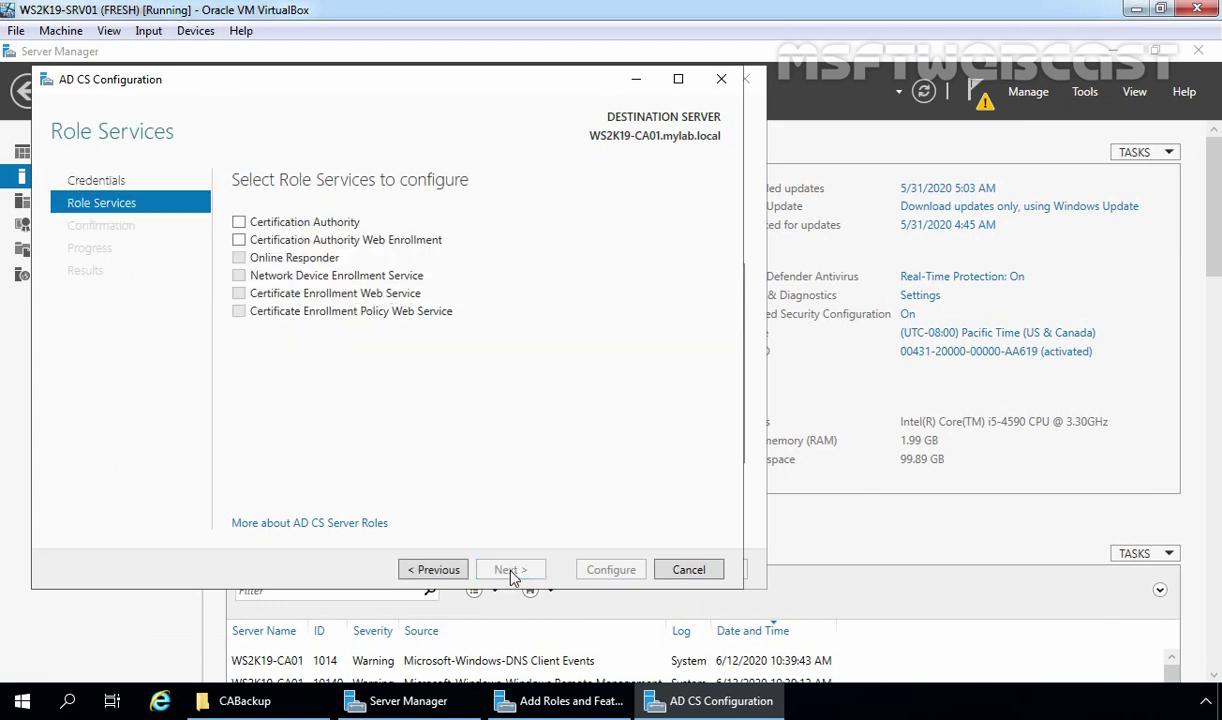
{"action": "left_click", "coordinate": [239, 223]}
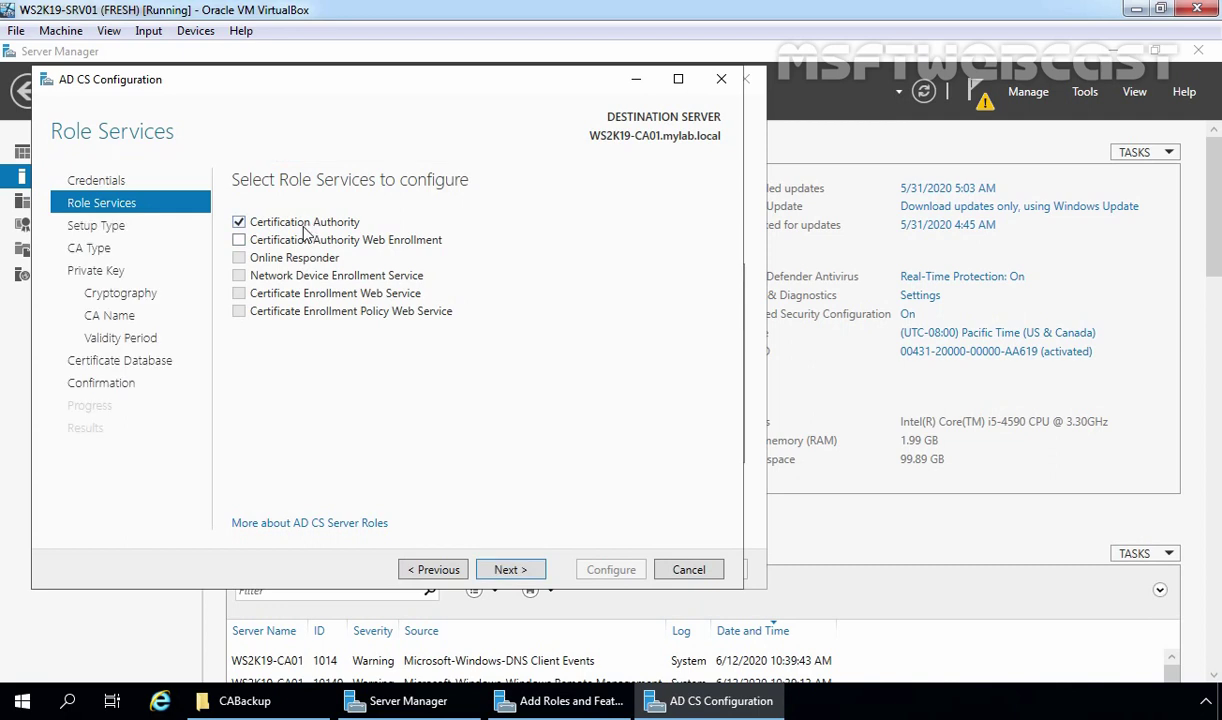
{"action": "left_click", "coordinate": [239, 241]}
{"action": "left_click", "coordinate": [510, 569]}
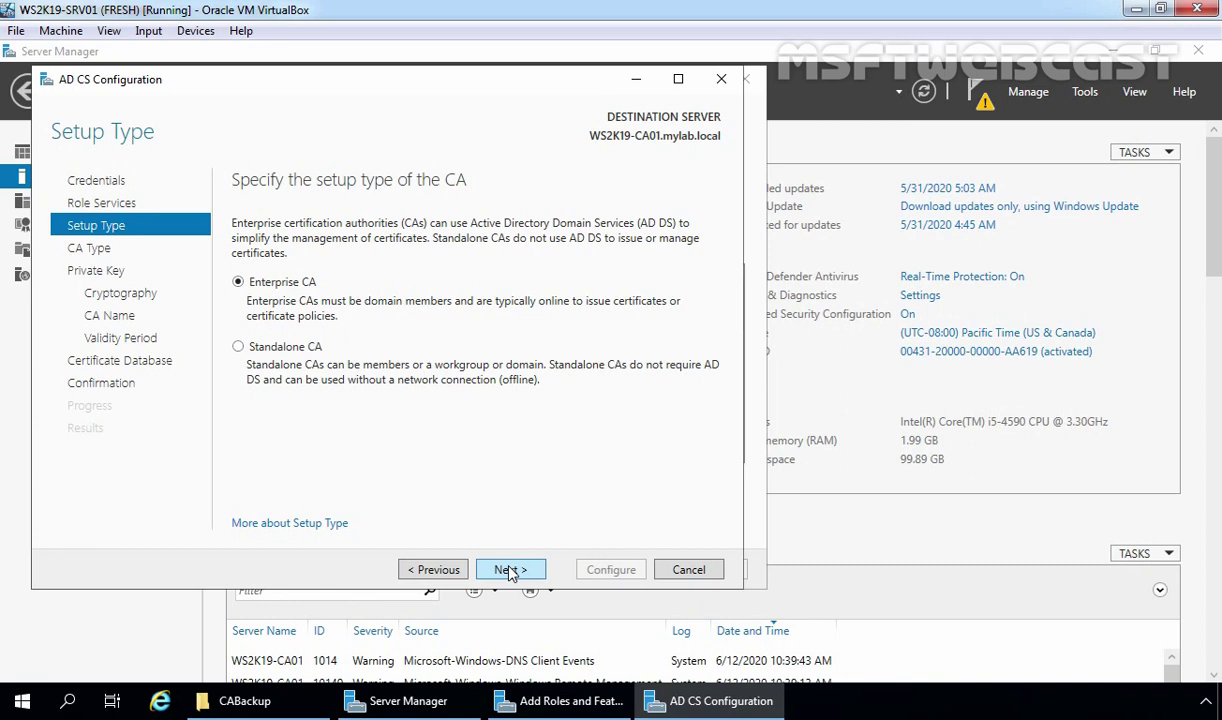
Step: Specify an Enterprise Root CA that uses an existing private key through a selected certificate and its associated key
{"action": "left_click", "coordinate": [510, 569]}
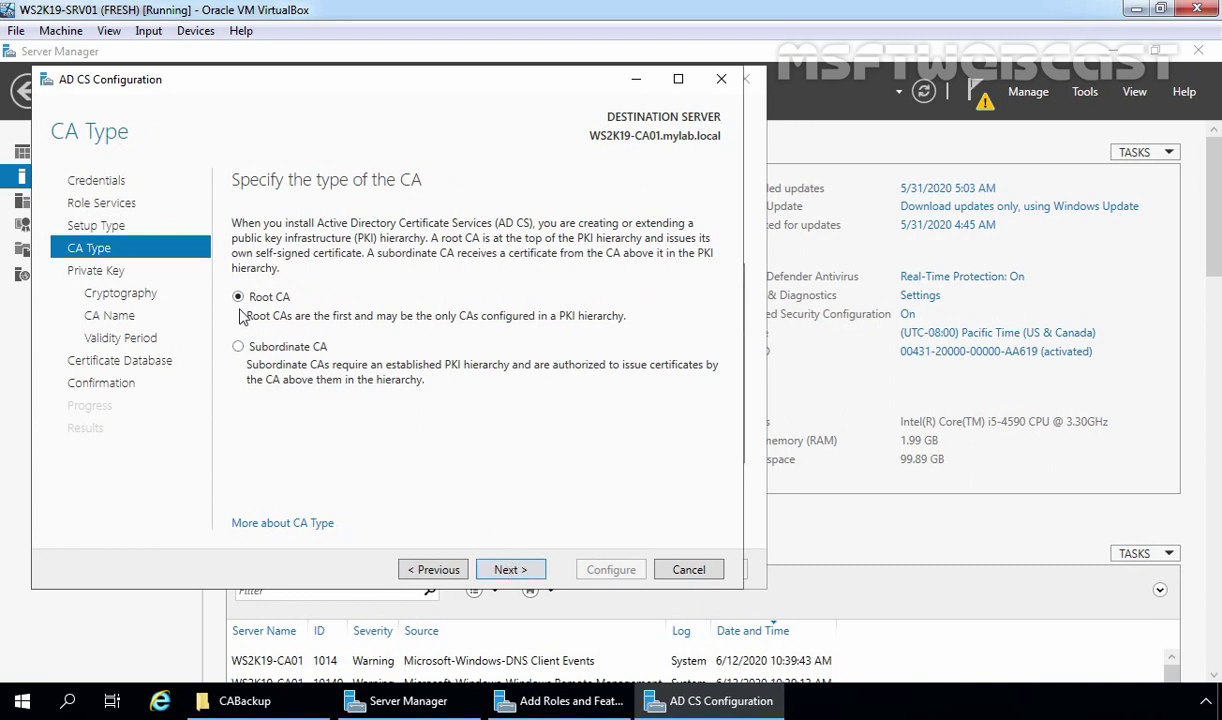
{"action": "left_click", "coordinate": [510, 570]}
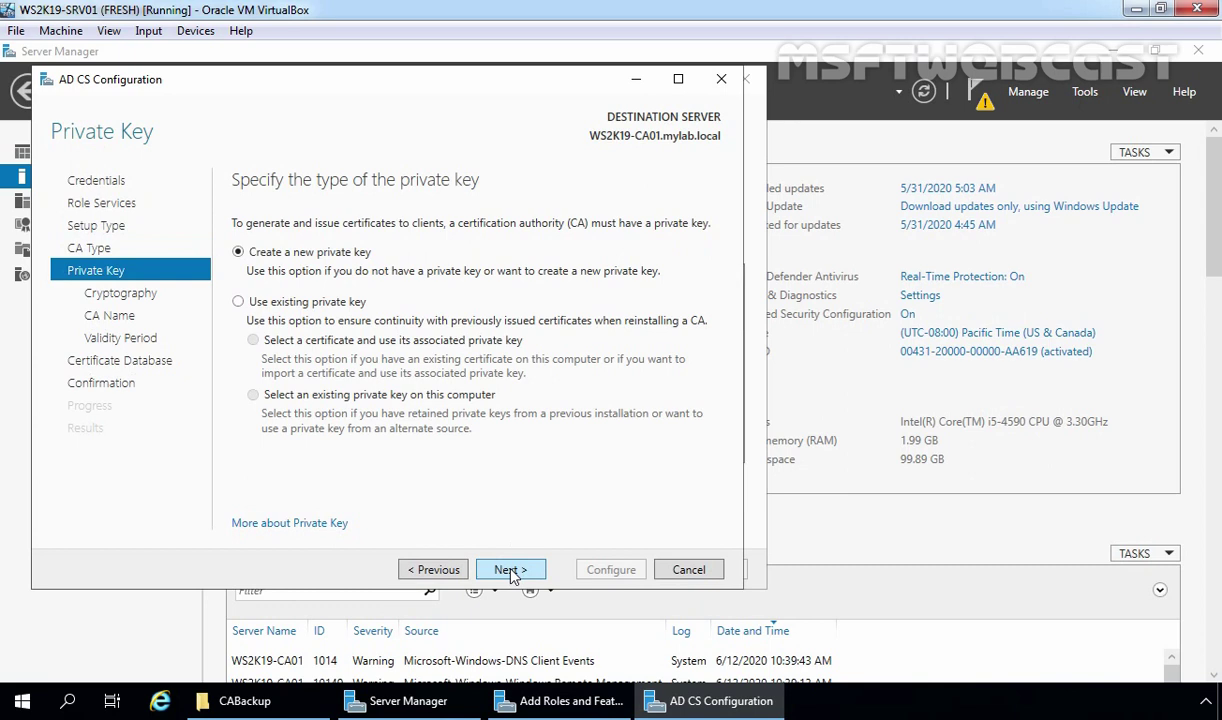
{"action": "left_click", "coordinate": [238, 304]}
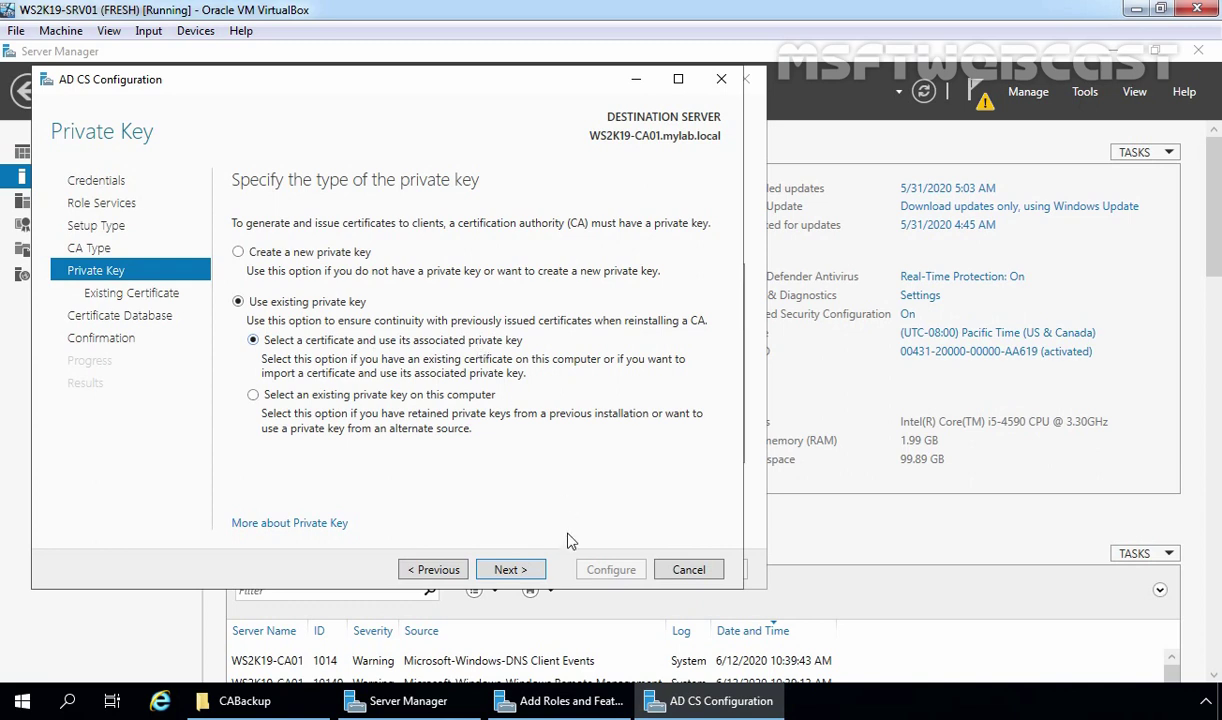
{"action": "left_click", "coordinate": [510, 569]}
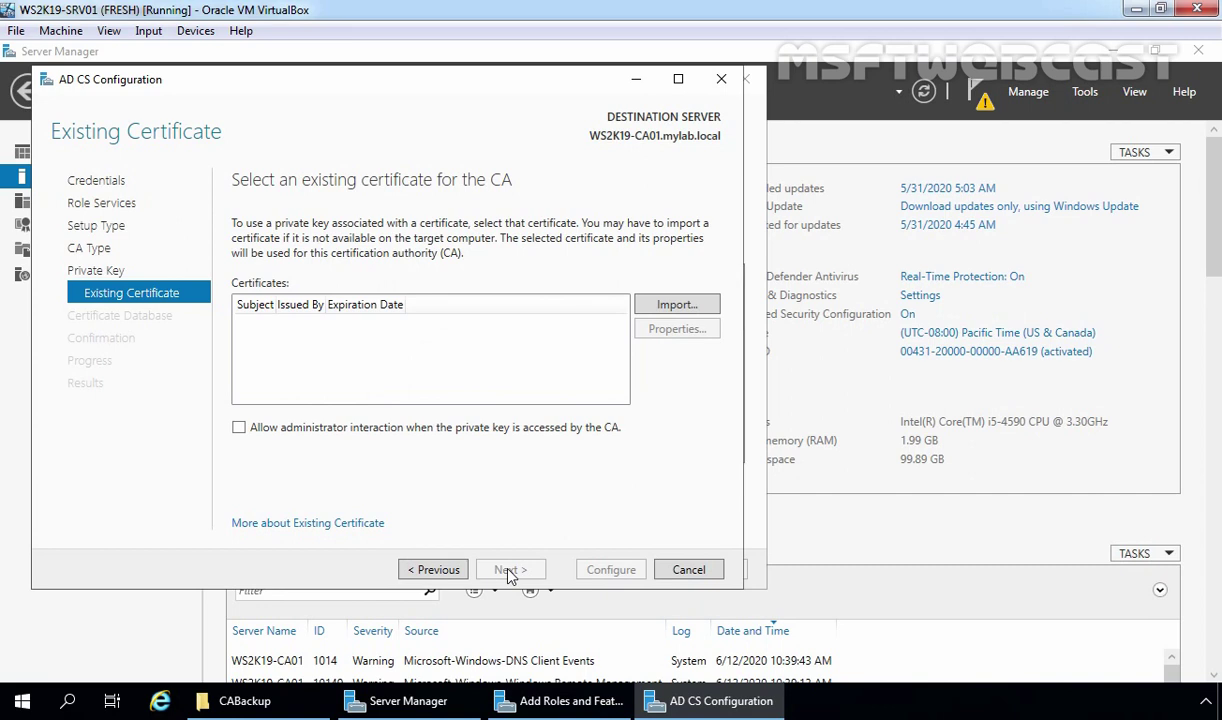
Step: Choose C:\CABackup\MYLAB-CA.p12 as the existing certificate file to import for the CA
{"action": "left_click", "coordinate": [677, 310]}
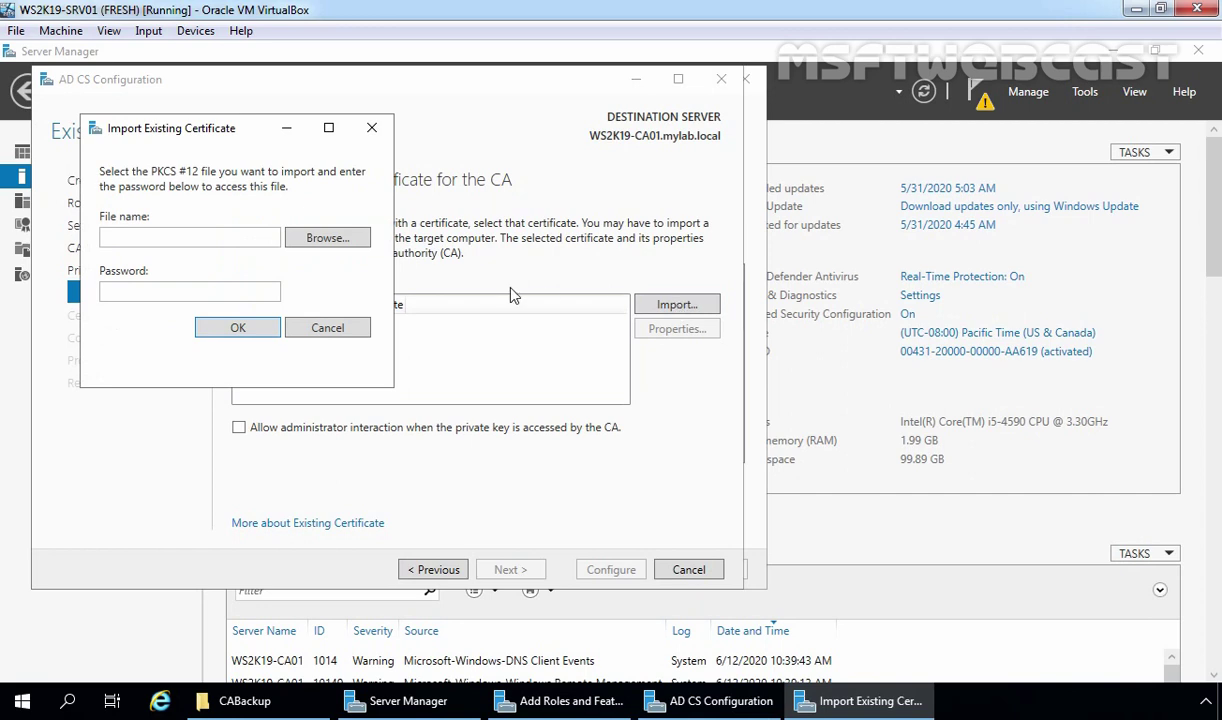
{"action": "left_click", "coordinate": [325, 242]}
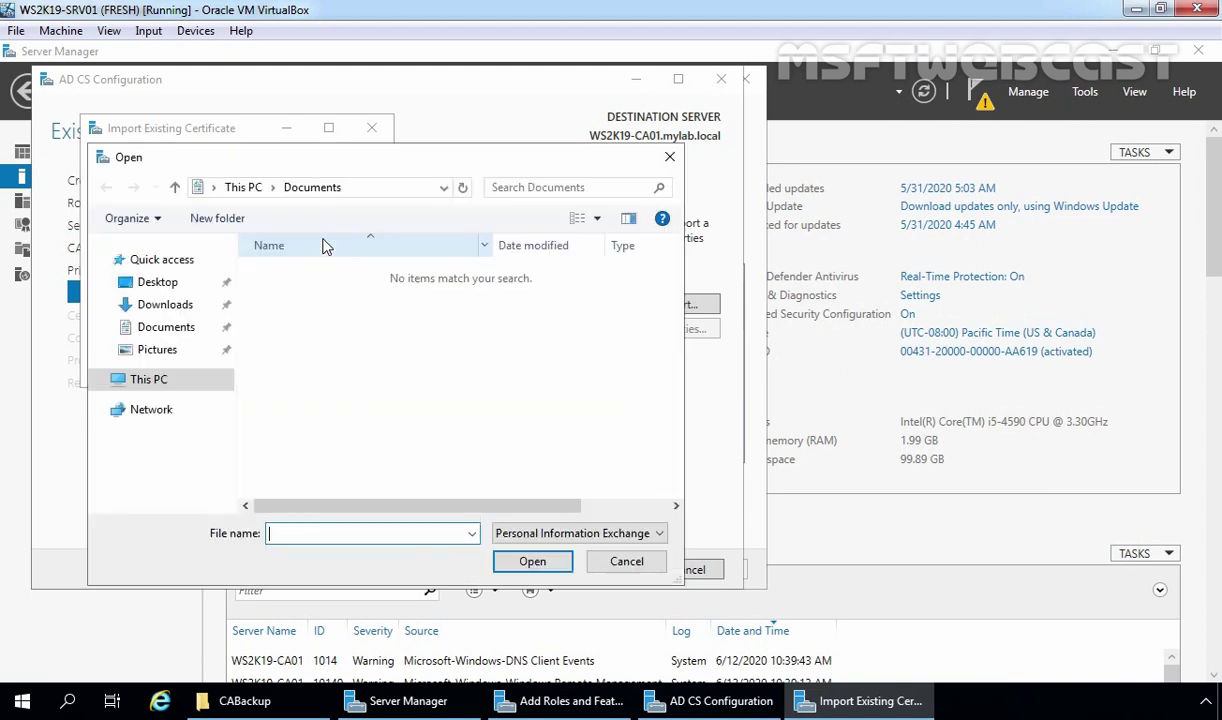
{"action": "left_click", "coordinate": [148, 385]}
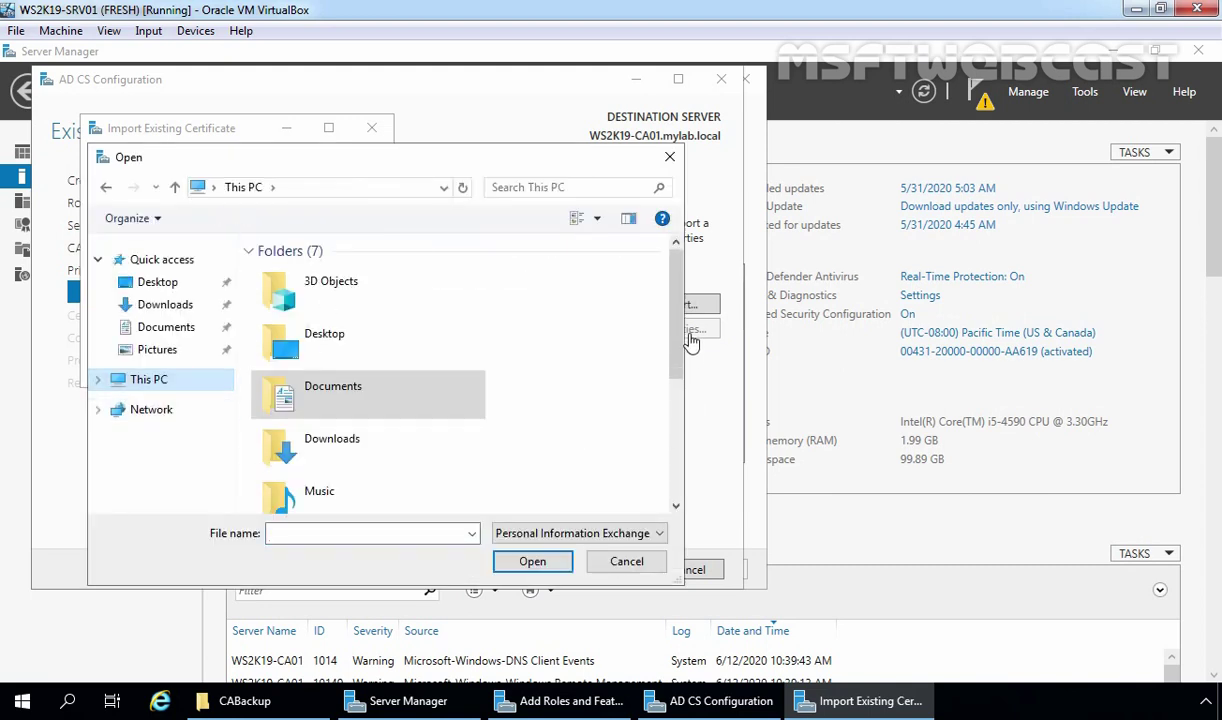
{"action": "scroll", "coordinate": [543, 430], "scroll_direction": "down", "scroll_amount": 5}
{"action": "double_click", "coordinate": [330, 428]}
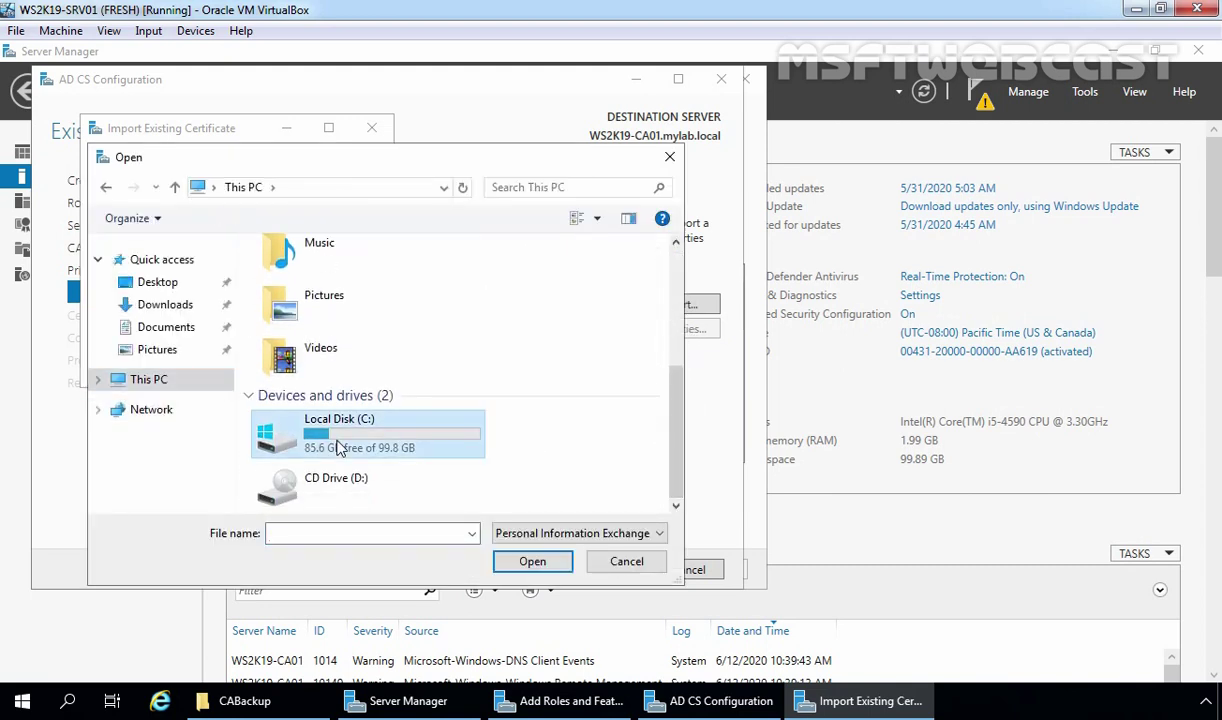
{"action": "double_click", "coordinate": [296, 275]}
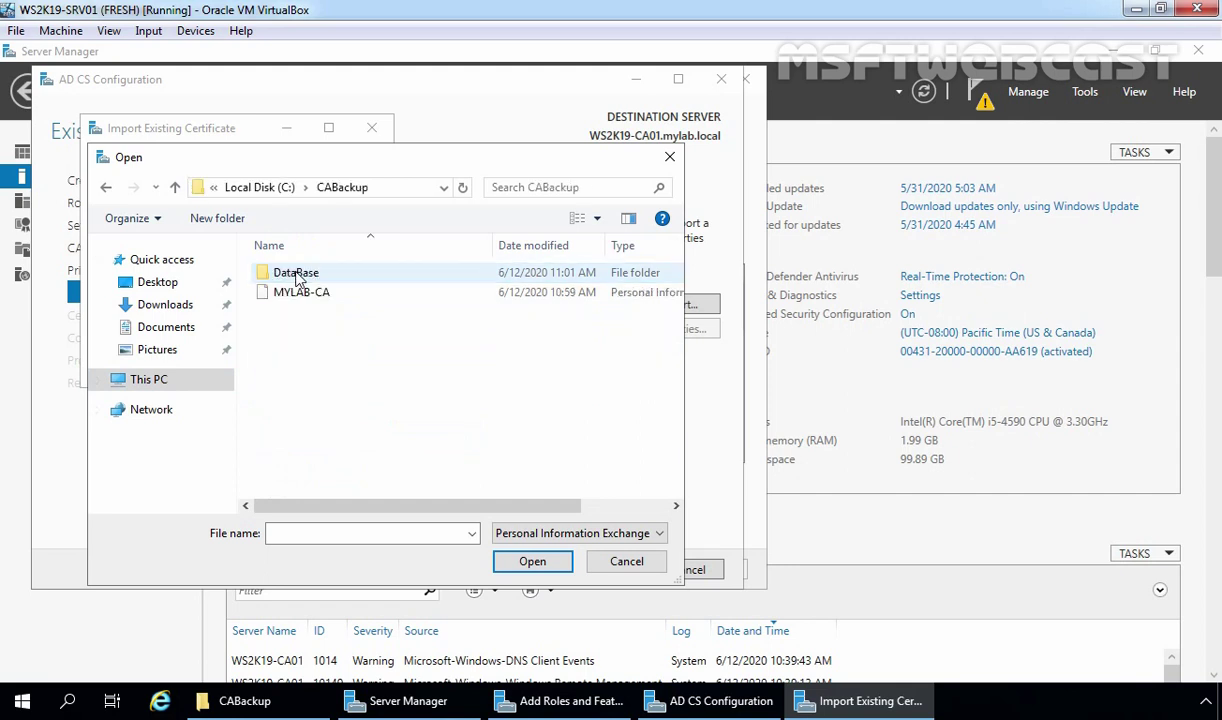
{"action": "left_click", "coordinate": [283, 294]}
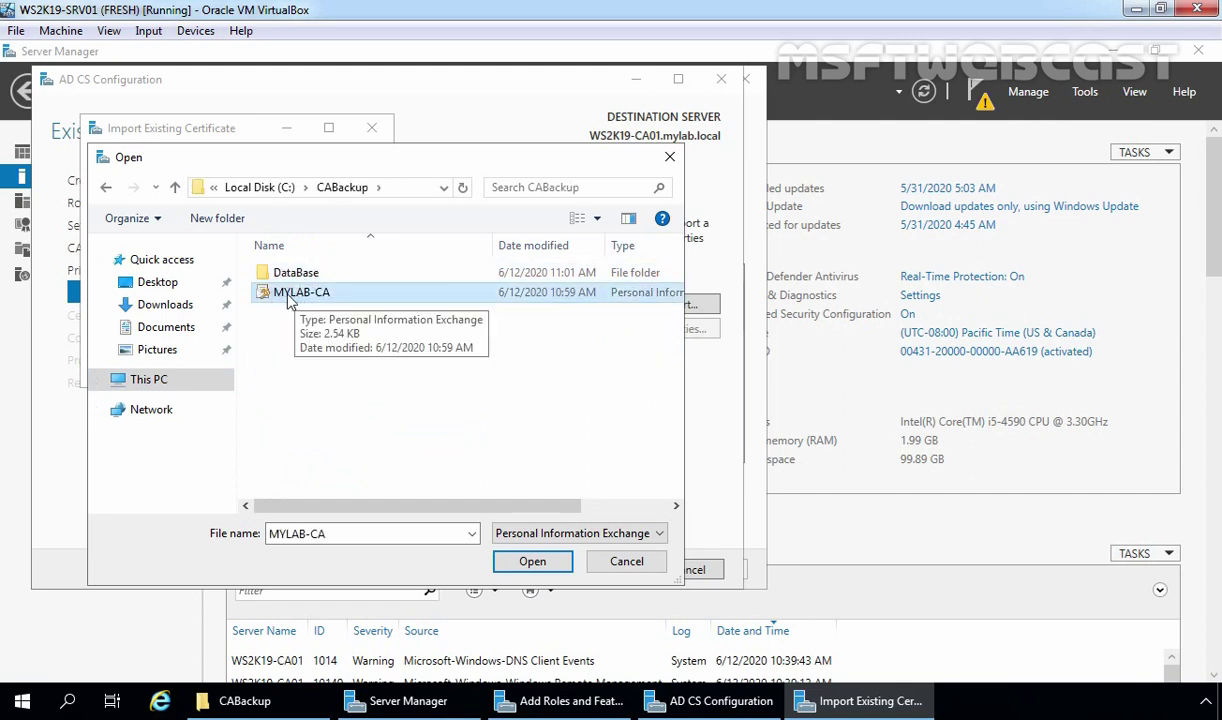
{"action": "double_click", "coordinate": [302, 293]}
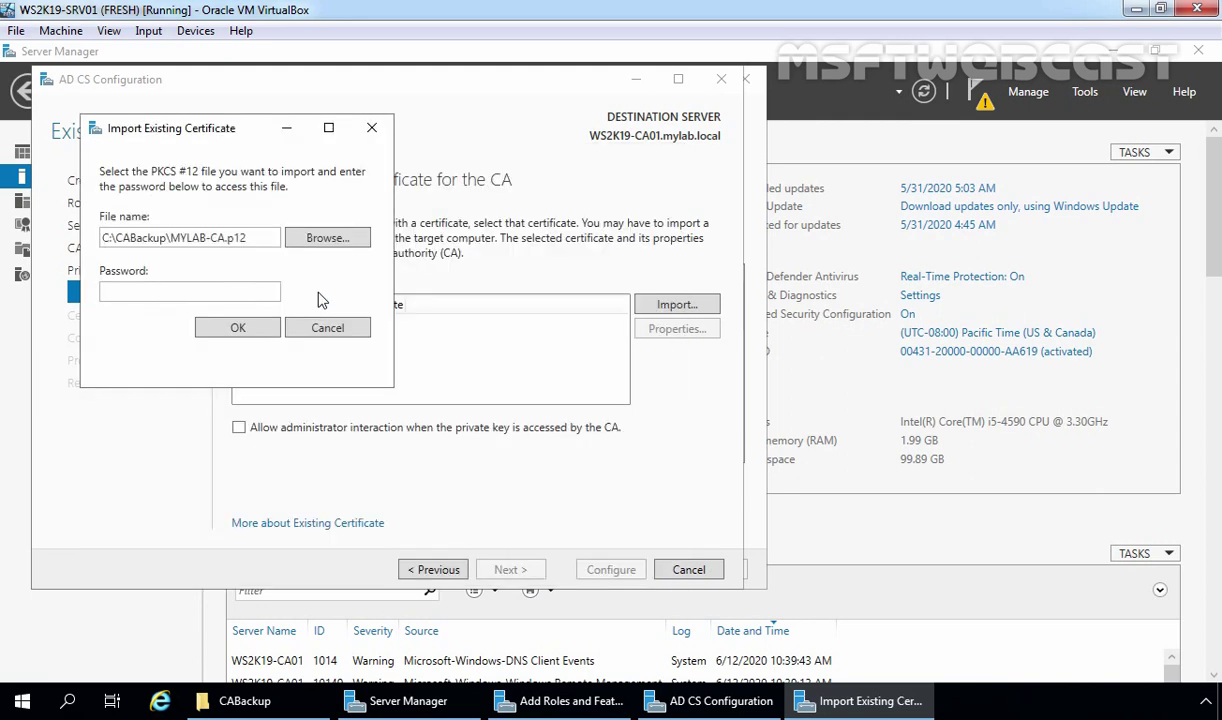
Step: Enter the certificate file's password and import the certificate
{"action": "left_click", "coordinate": [169, 292]}
{"action": "key", "text": "ctrl+v"}
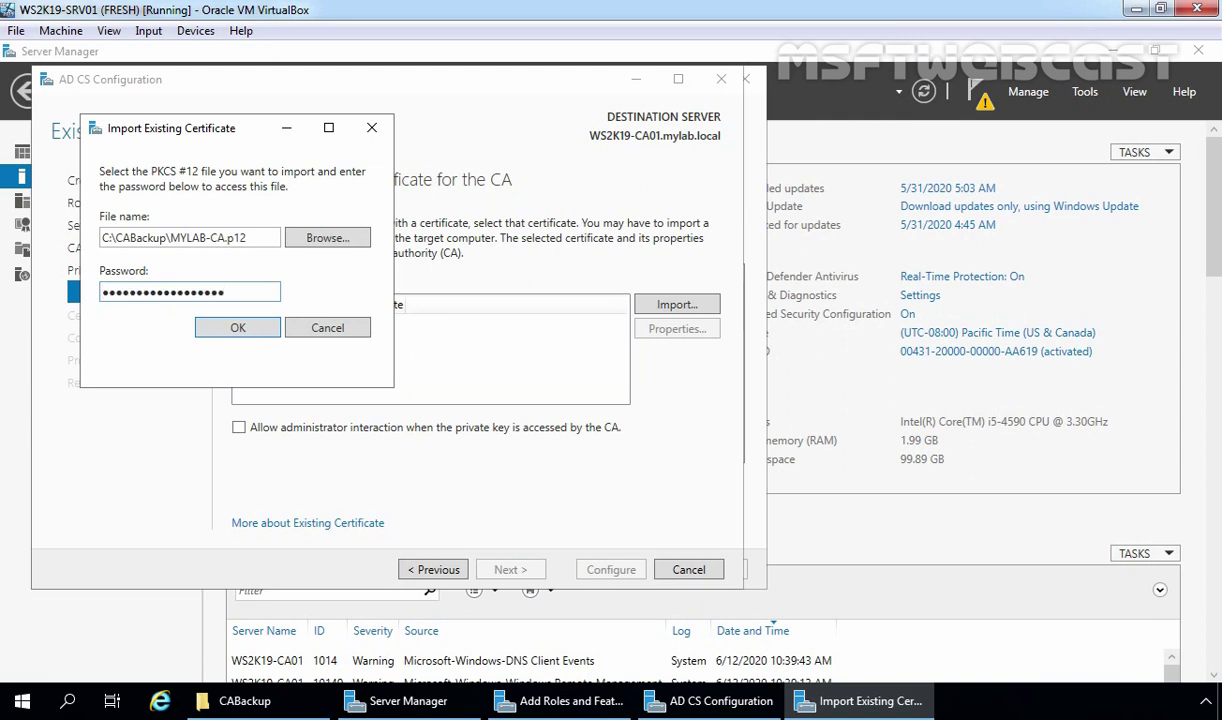
{"action": "left_click", "coordinate": [241, 330]}
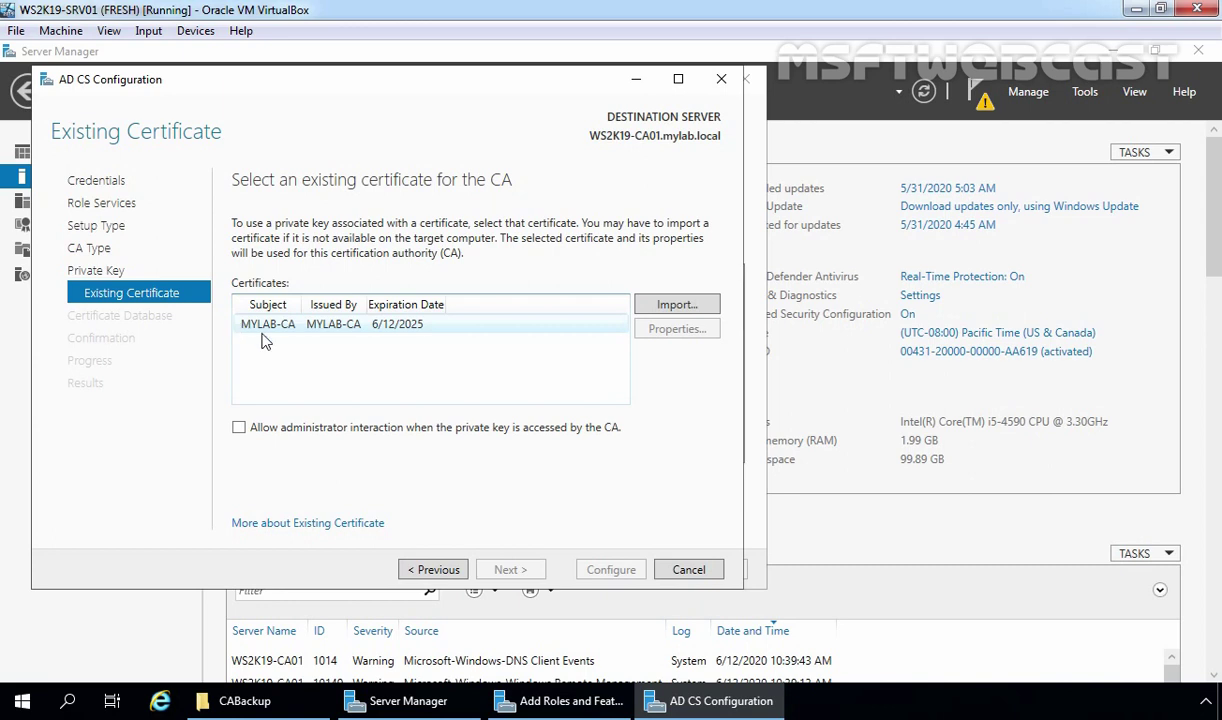
Step: Select the imported MYLAB-CA certificate for the CA and keep the default certificate database and log locations
{"action": "left_click", "coordinate": [260, 326]}
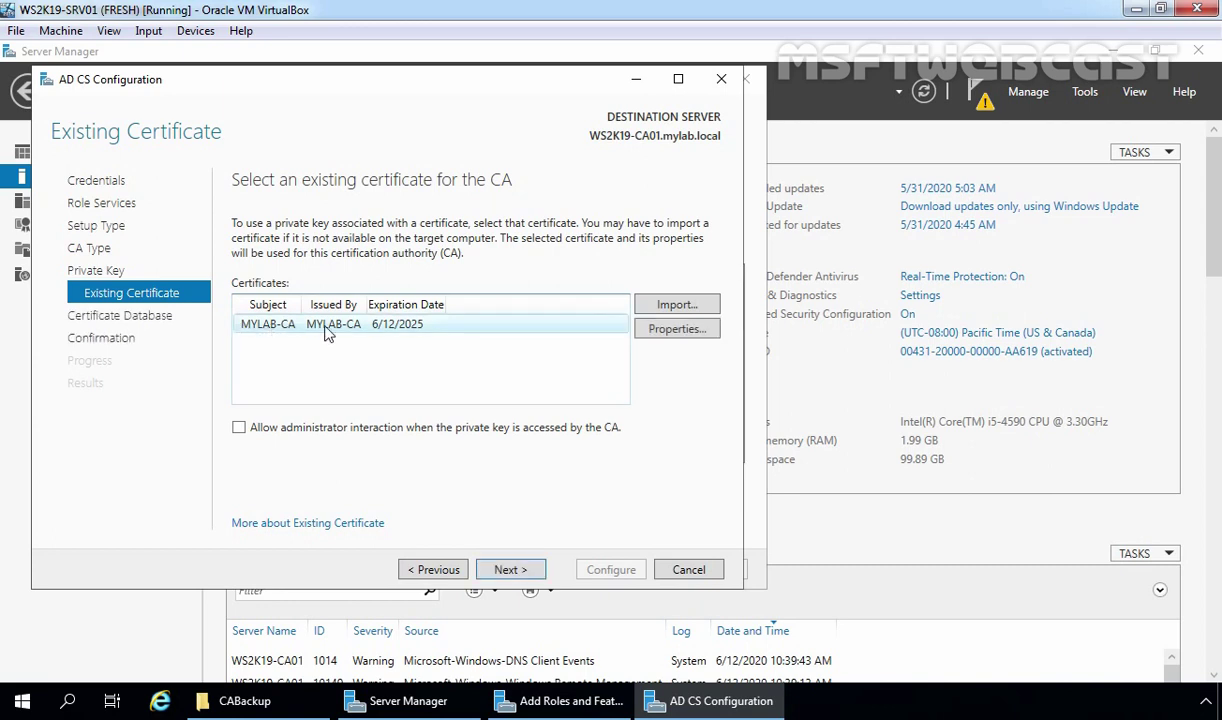
{"action": "left_click", "coordinate": [505, 570]}
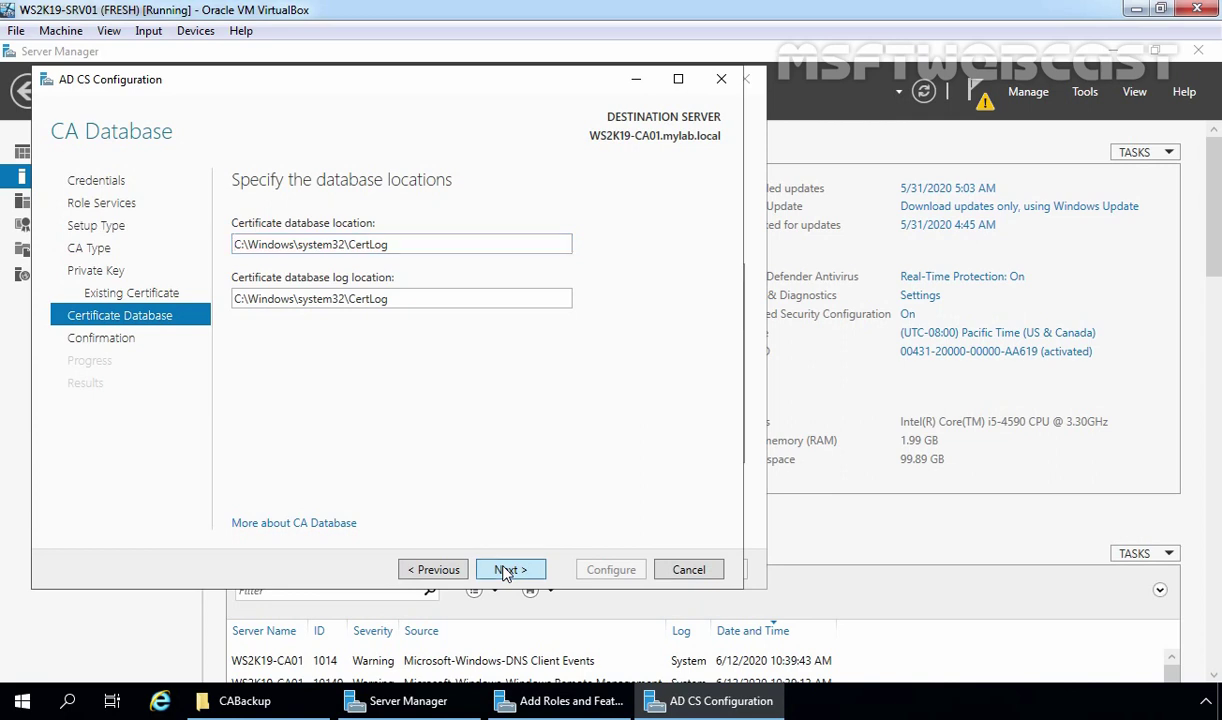
{"action": "left_click", "coordinate": [505, 572]}
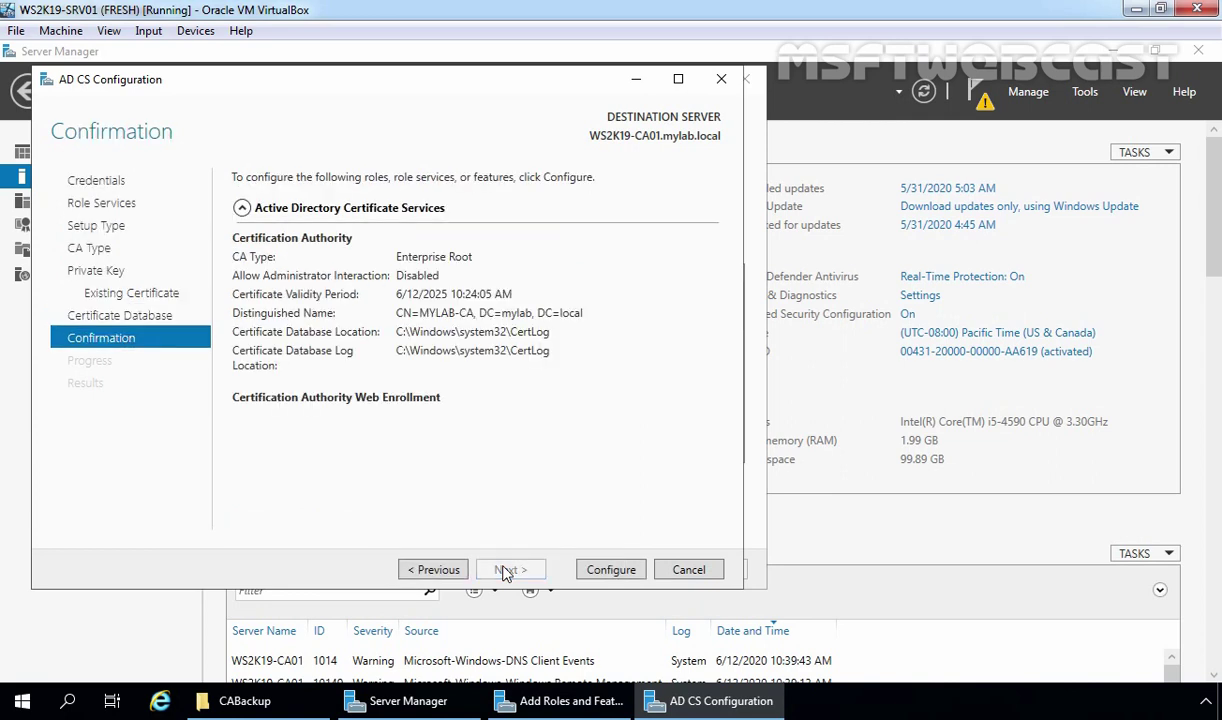
Step: Apply the AD CS configuration and close both the configuration and the Add Roles and Features wizards
{"action": "left_click", "coordinate": [612, 570]}
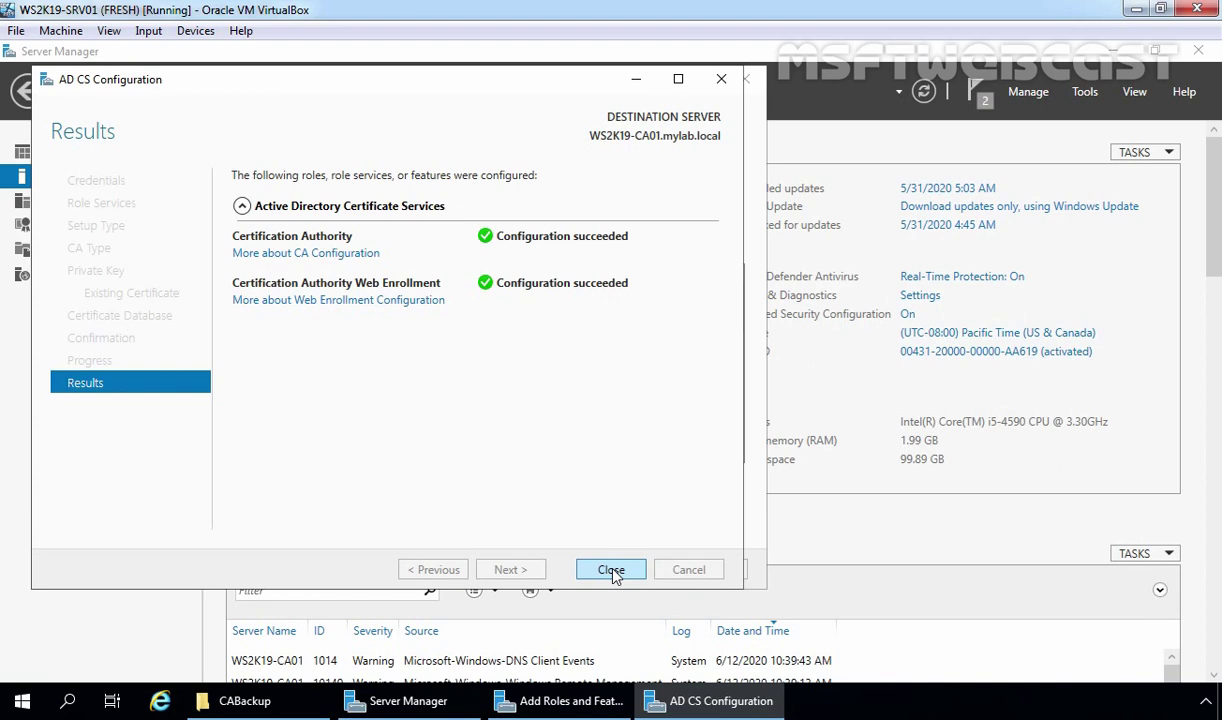
{"action": "left_click", "coordinate": [612, 570]}
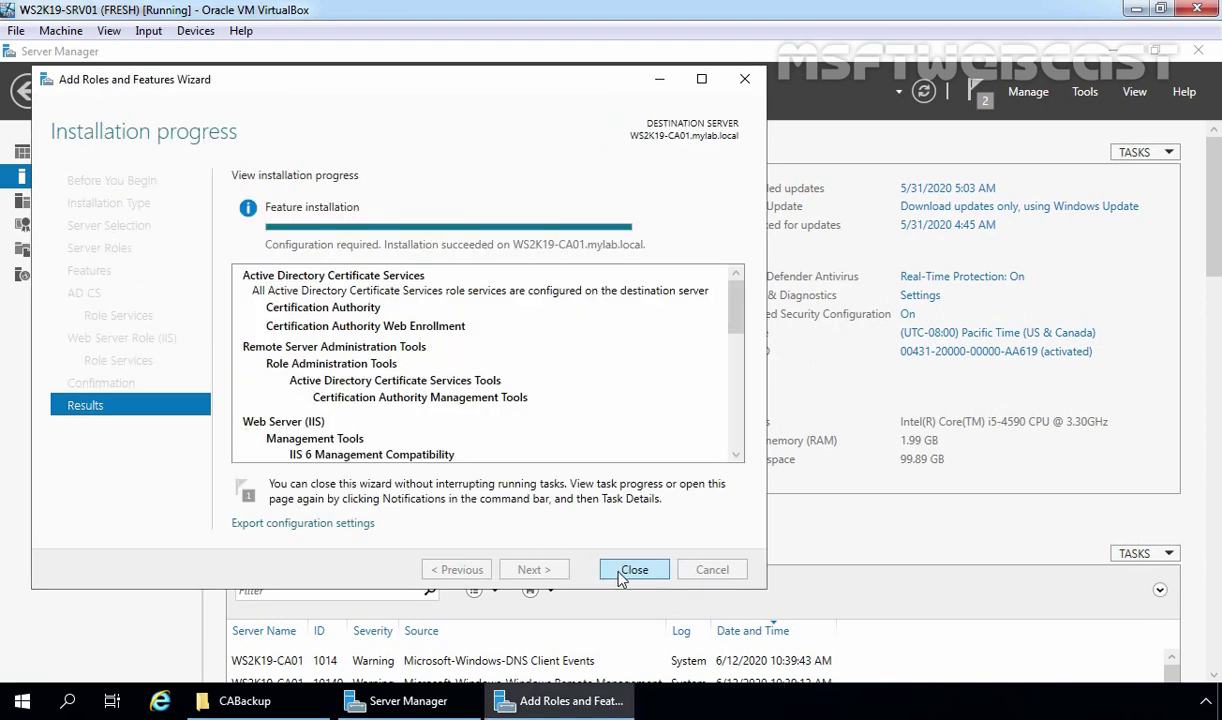
{"action": "left_click", "coordinate": [634, 570]}
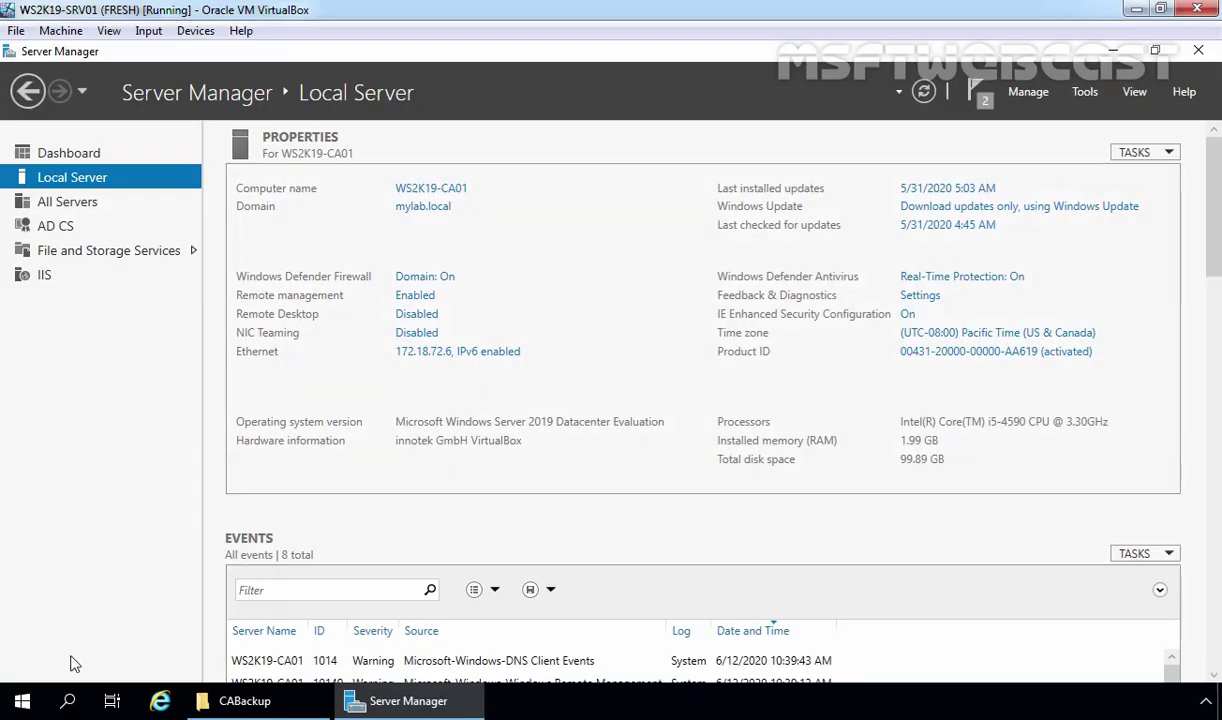
Step: Open Windows PowerShell as administrator and stop the certificate service with "net stop certsvc"
{"action": "right_click", "coordinate": [23, 703]}
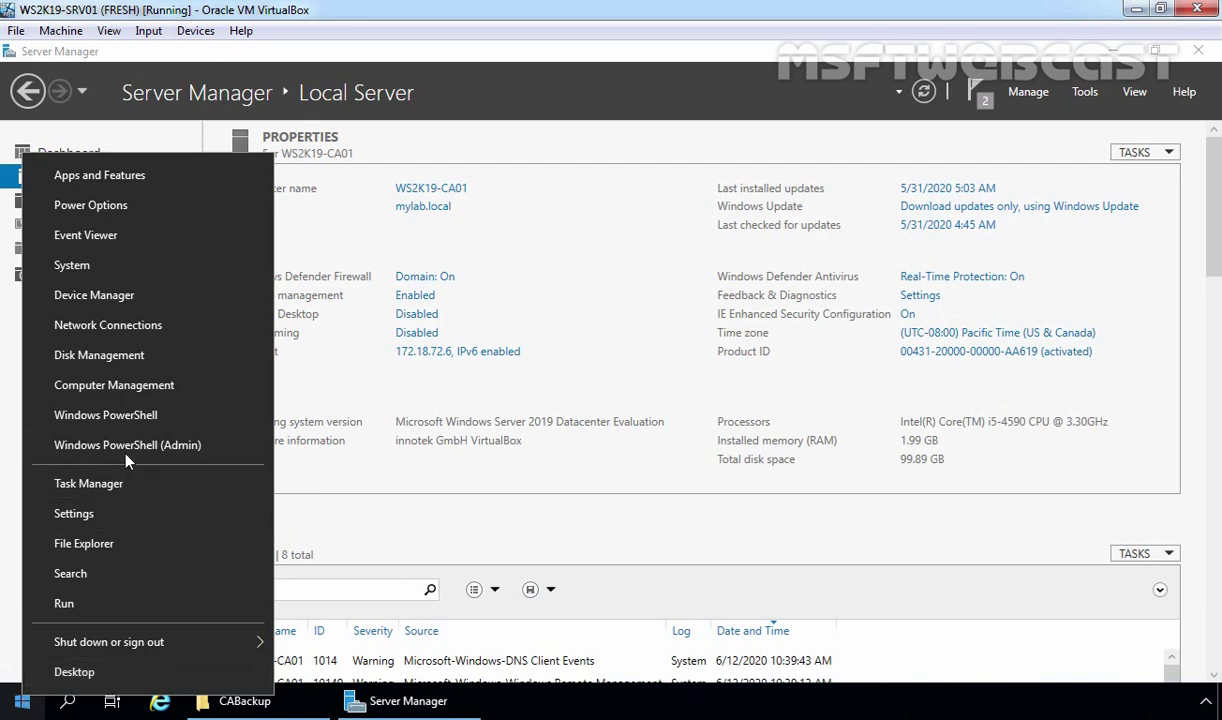
{"action": "left_click", "coordinate": [152, 445]}
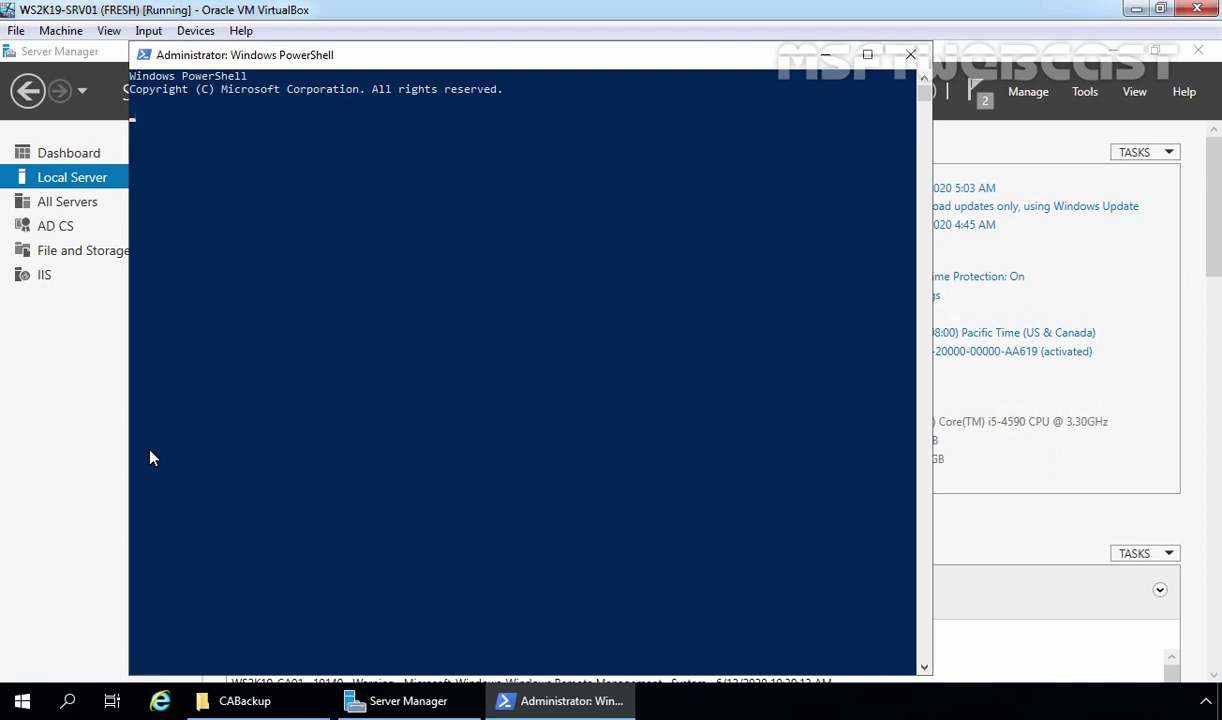
{"action": "type", "text": "net stop certsvc"}
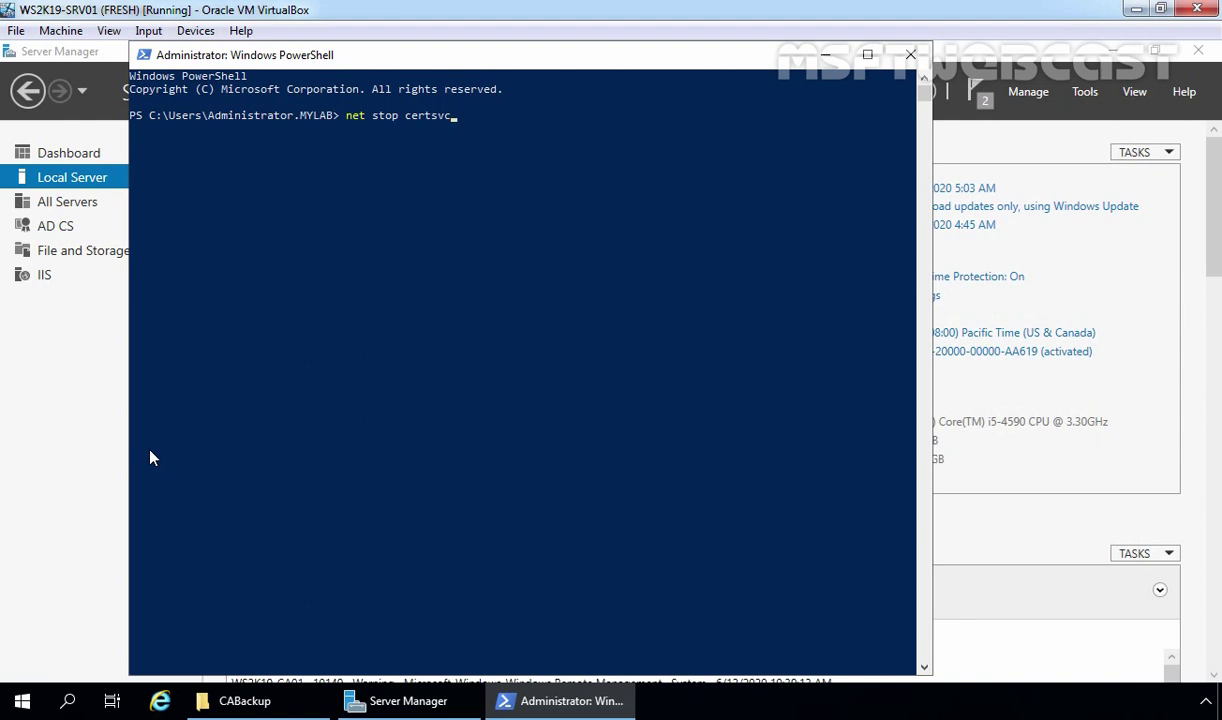
{"action": "key", "text": "Return"}
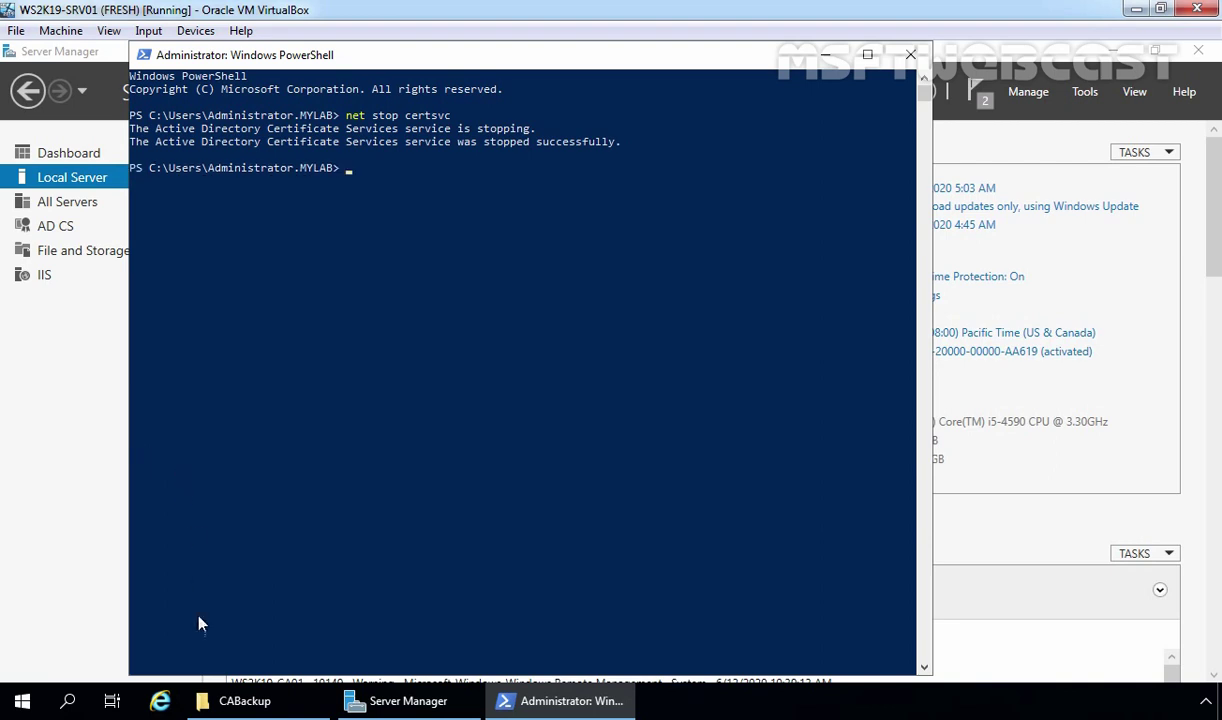
Step: Open the CA-regedit-backup registry file from the CABackup folder for editing in a maximized Notepad window
{"action": "left_click", "coordinate": [240, 700]}
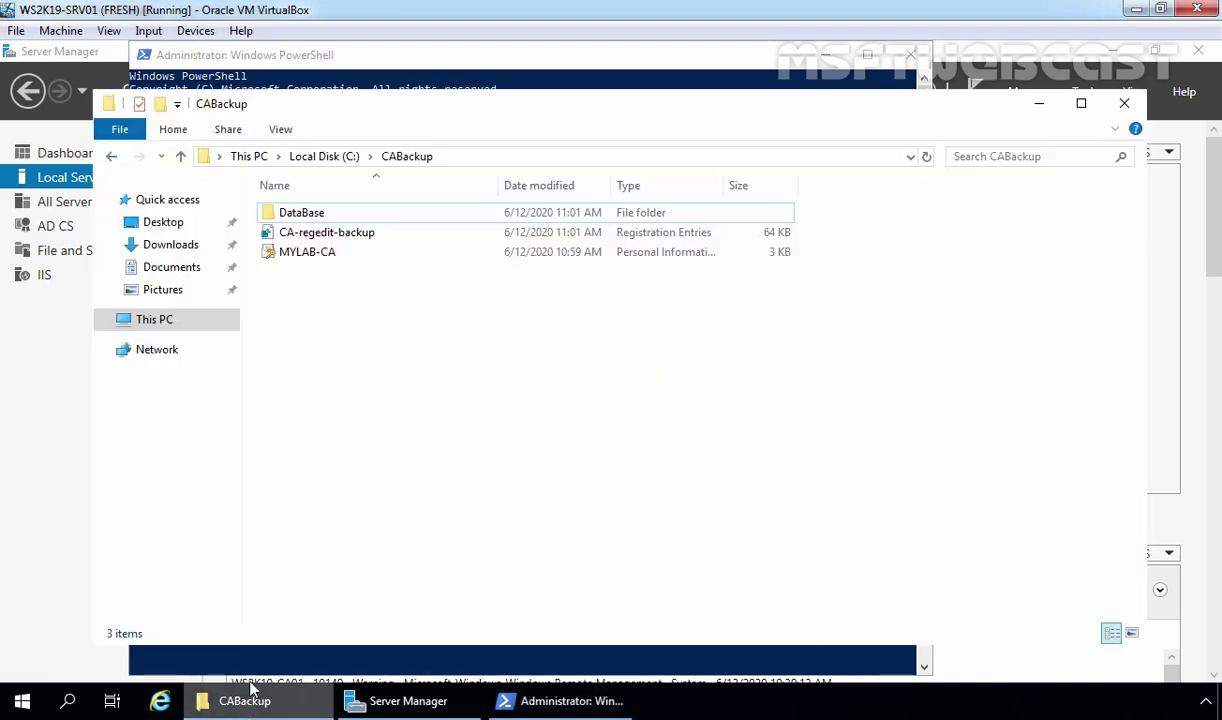
{"action": "left_click", "coordinate": [309, 236]}
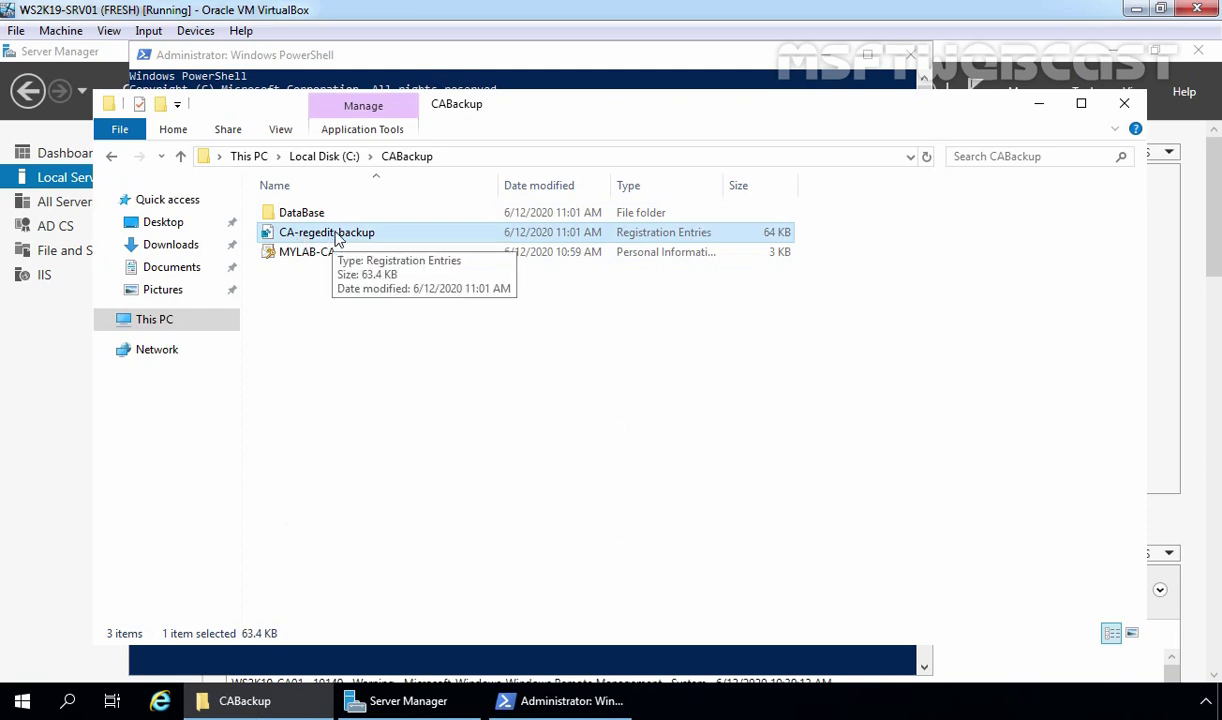
{"action": "right_click", "coordinate": [337, 238]}
{"action": "left_click", "coordinate": [375, 267]}
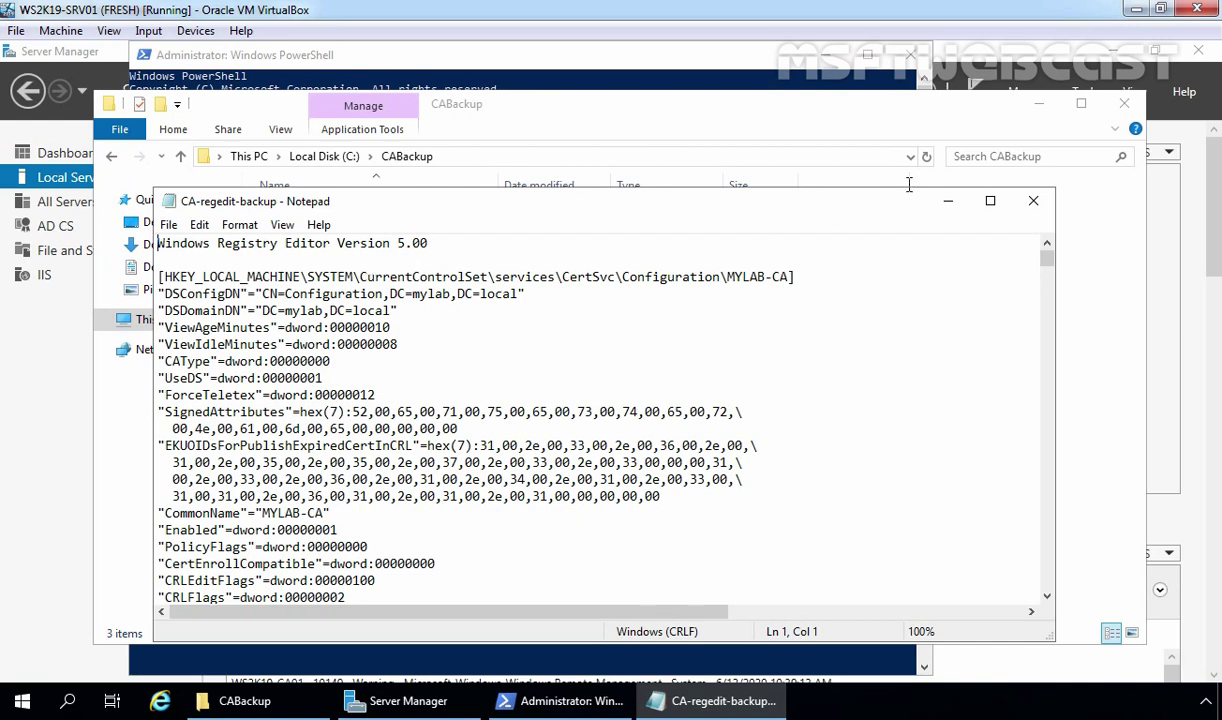
{"action": "left_click", "coordinate": [990, 202]}
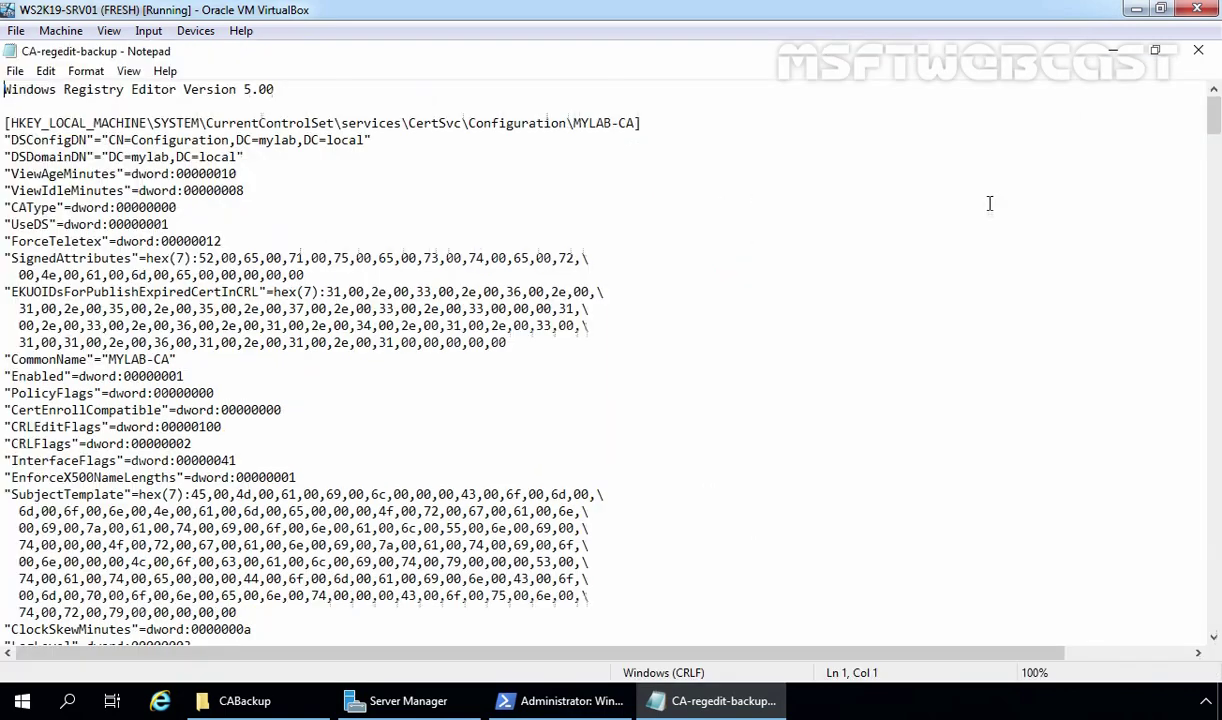
Step: Find the CAServerName entry in the registry backup and select its server name value
{"action": "key", "text": "ctrl+f"}
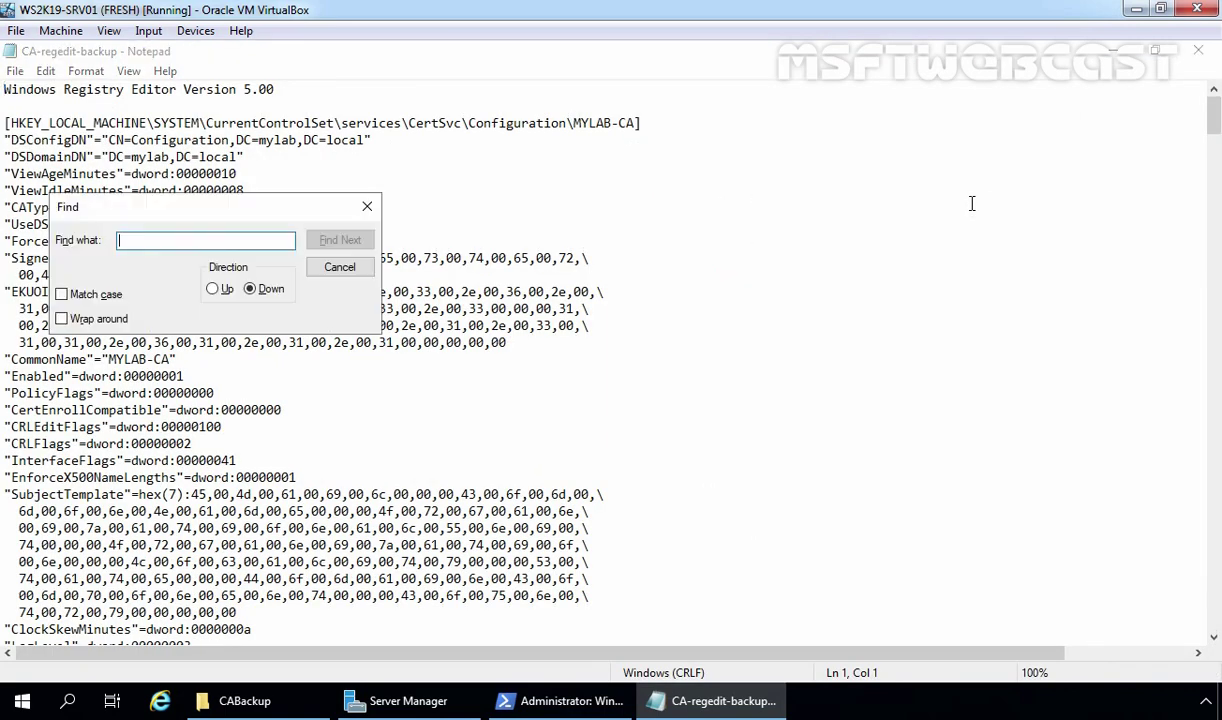
{"action": "type", "text": "ca"}
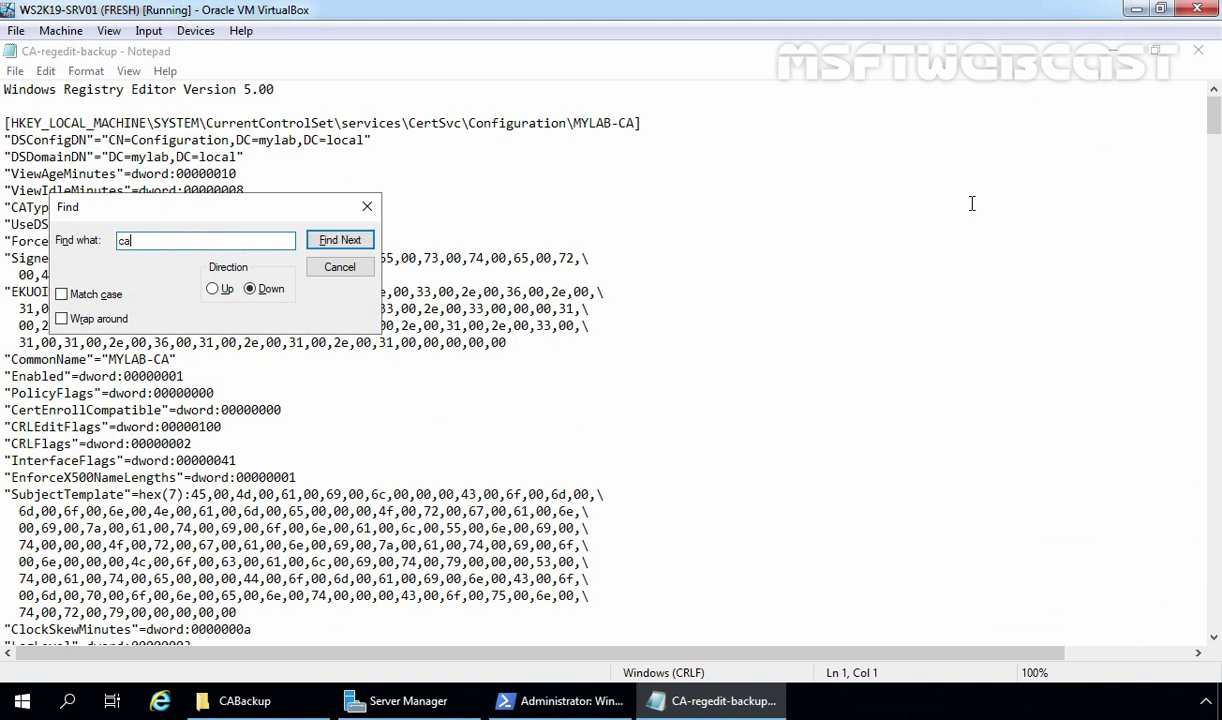
{"action": "type", "text": "servemname"}
{"action": "left_click", "coordinate": [330, 239]}
{"action": "left_click", "coordinate": [339, 268]}
{"action": "scroll", "coordinate": [327, 290], "scroll_direction": "down", "scroll_amount": 4}
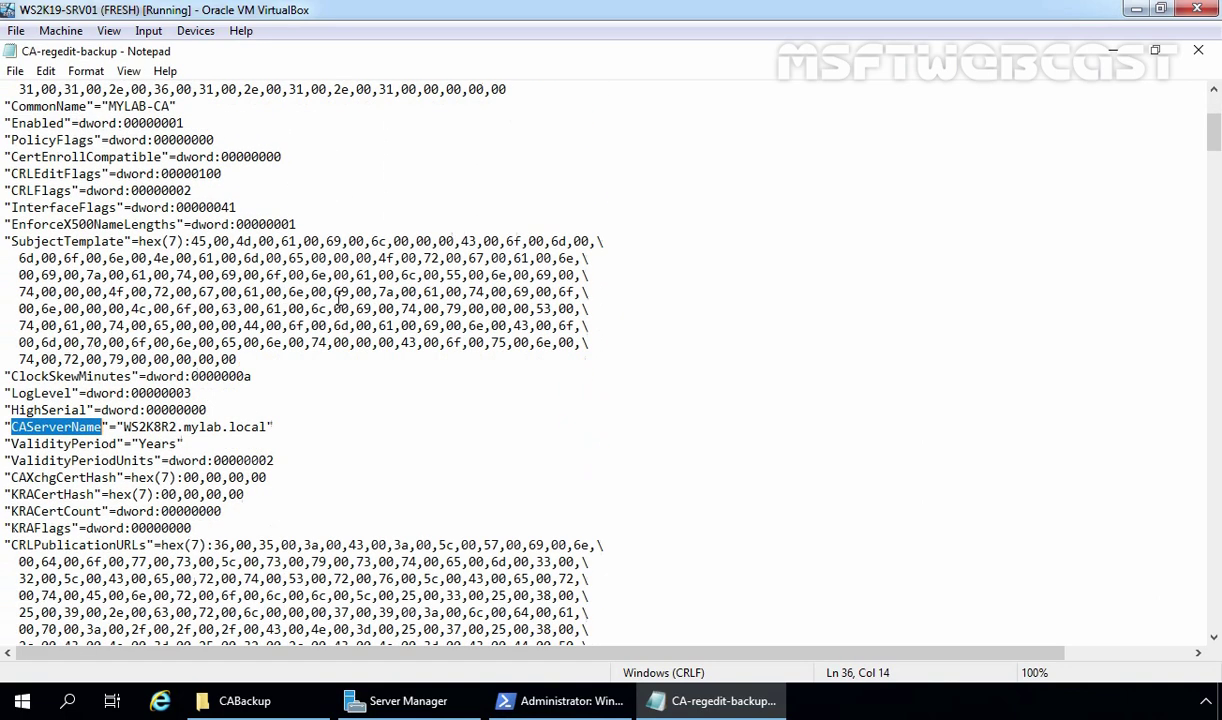
{"action": "left_click_drag", "start_coordinate": [123, 427], "coordinate": [269, 424]}
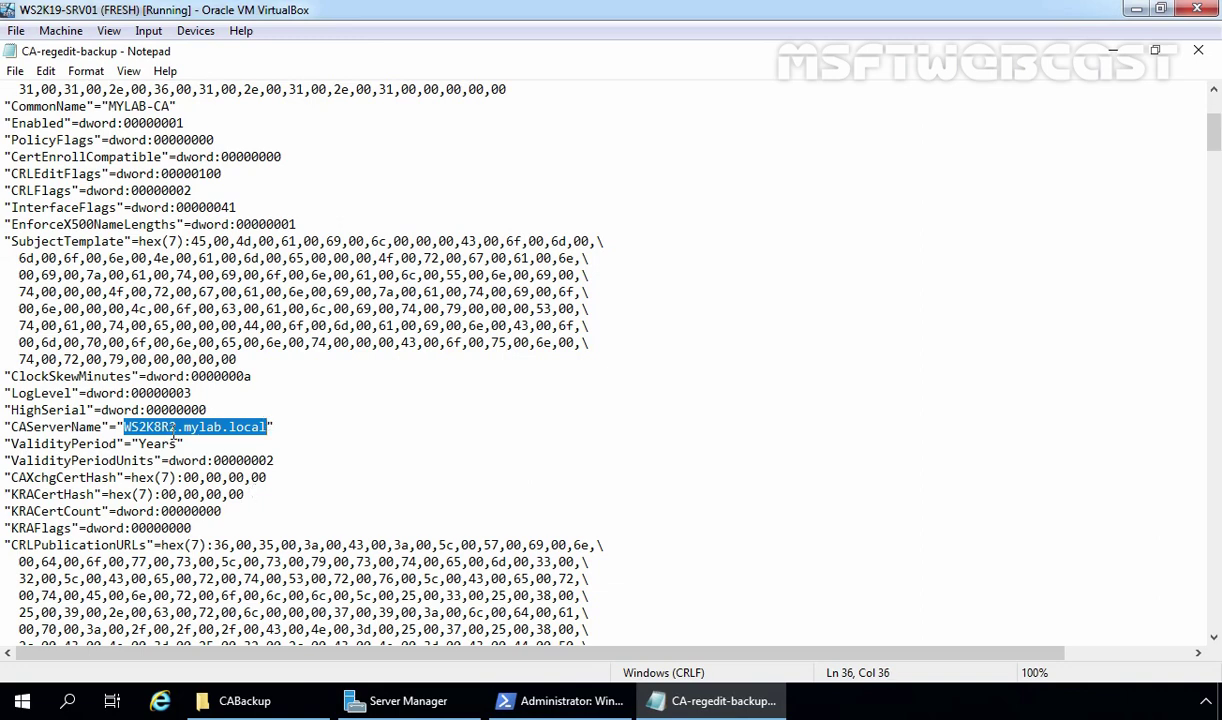
Step: Copy the new server's full computer name from System Properties in Server Manager and close the properties
{"action": "left_click", "coordinate": [408, 700]}
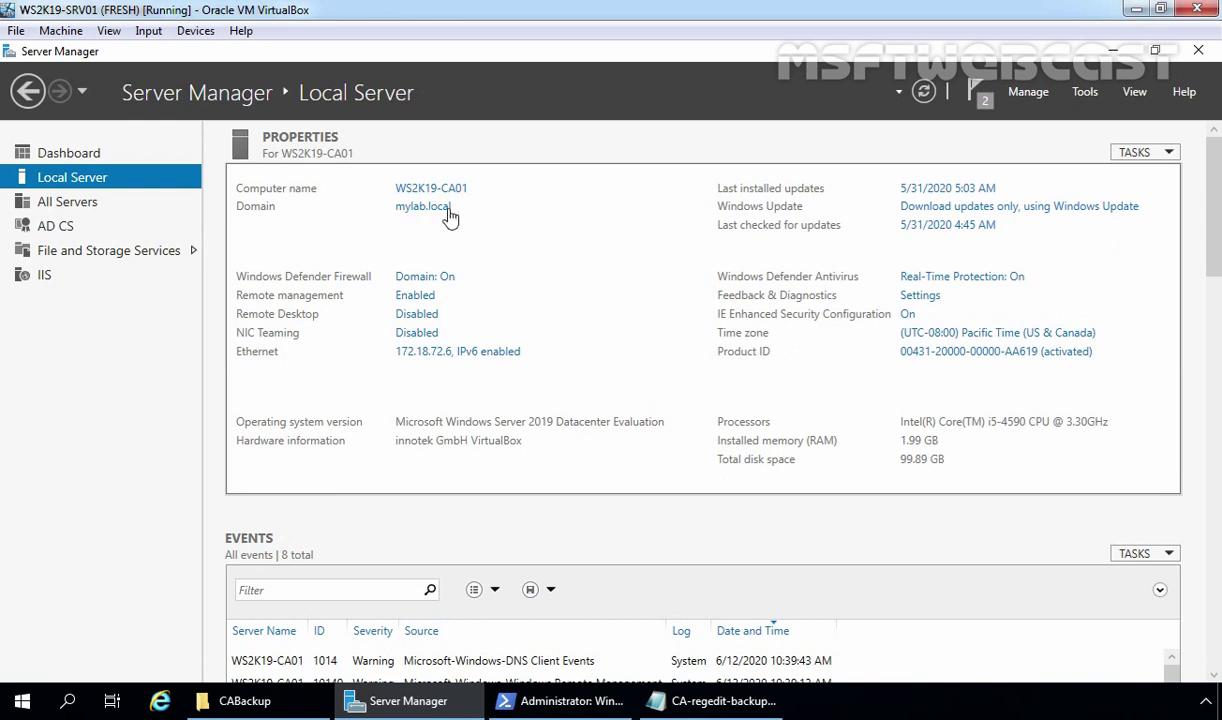
{"action": "left_click", "coordinate": [407, 214]}
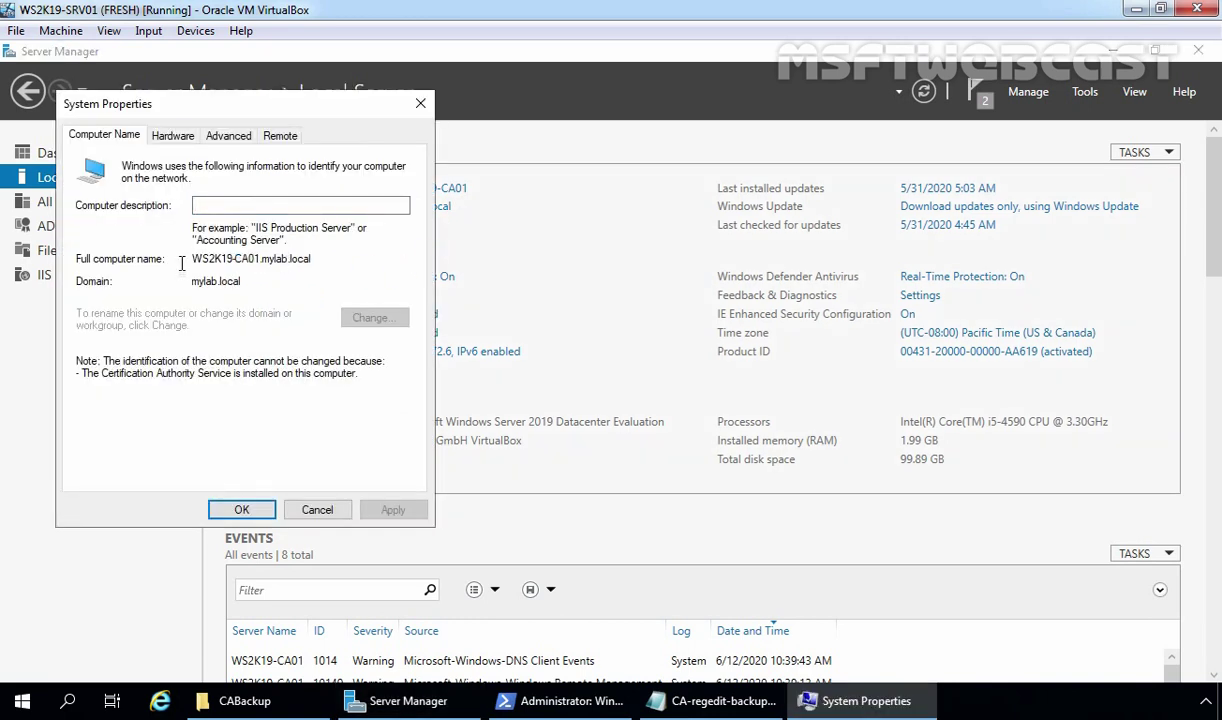
{"action": "left_click_drag", "start_coordinate": [193, 260], "coordinate": [318, 259]}
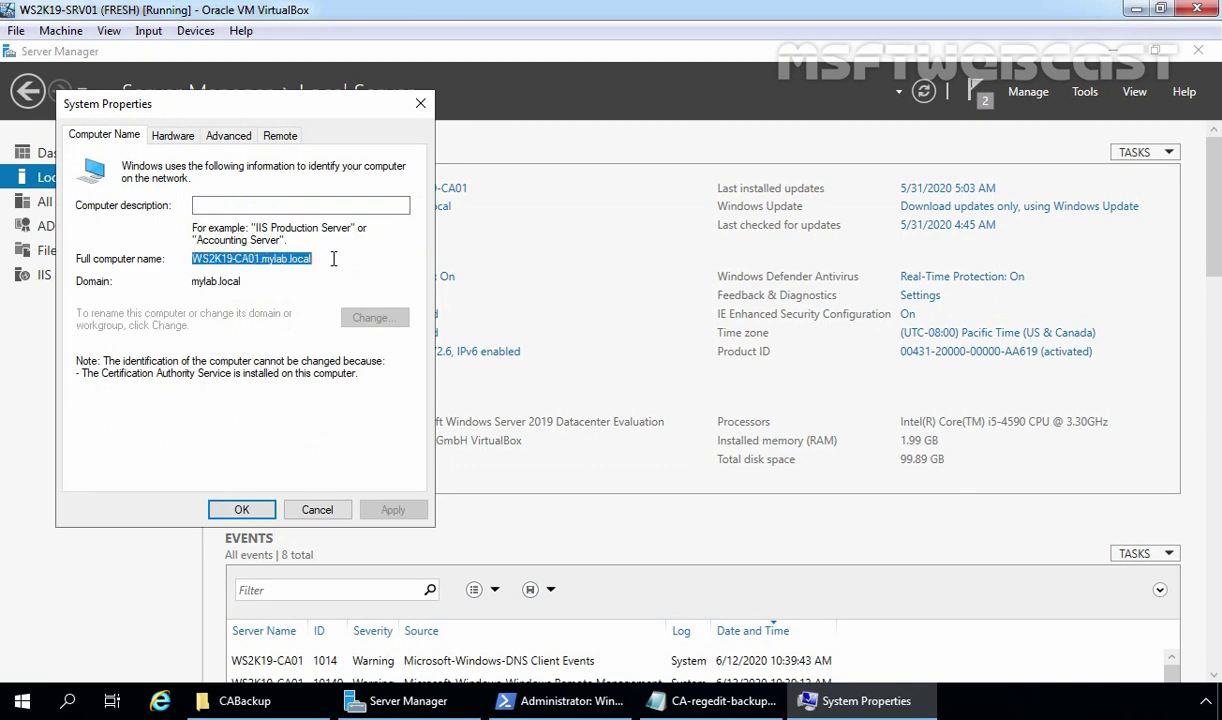
{"action": "right_click", "coordinate": [297, 268]}
{"action": "left_click", "coordinate": [335, 318]}
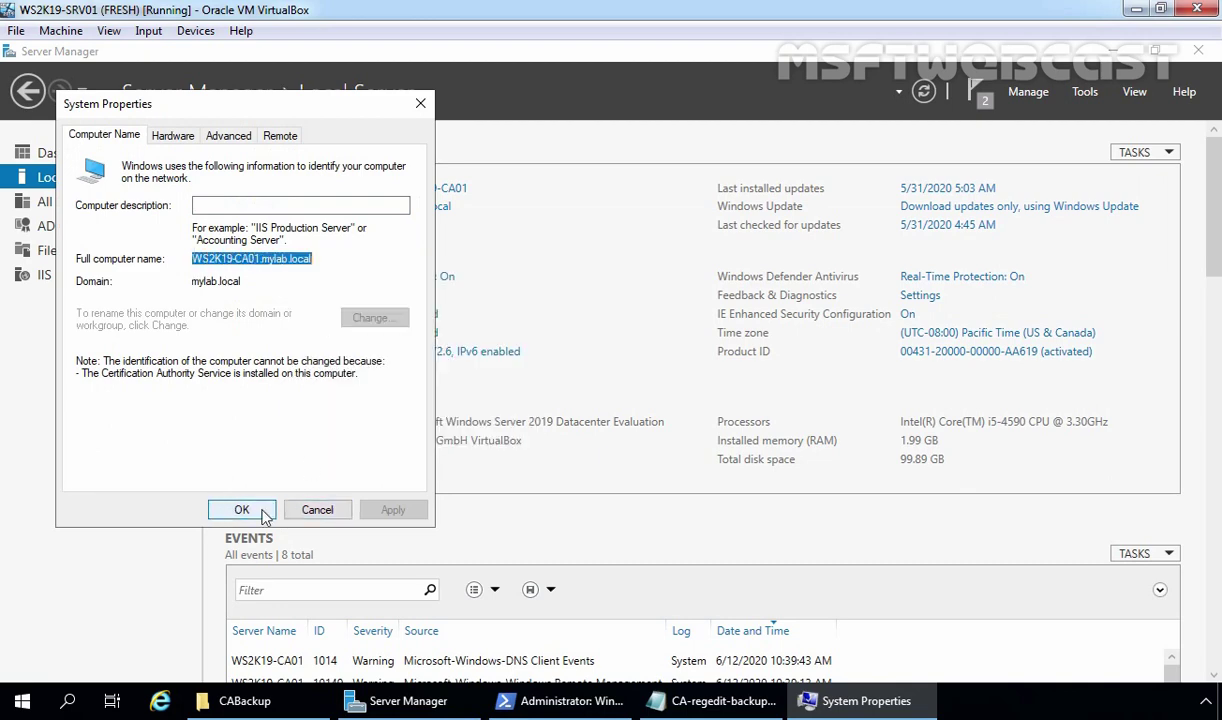
{"action": "left_click", "coordinate": [241, 509]}
Step: Replace the selected CAServerName value in CA-regedit-backup with WS2K19-CA01.mylab.local, saving the file on closing Notepad
{"action": "left_click", "coordinate": [713, 701]}
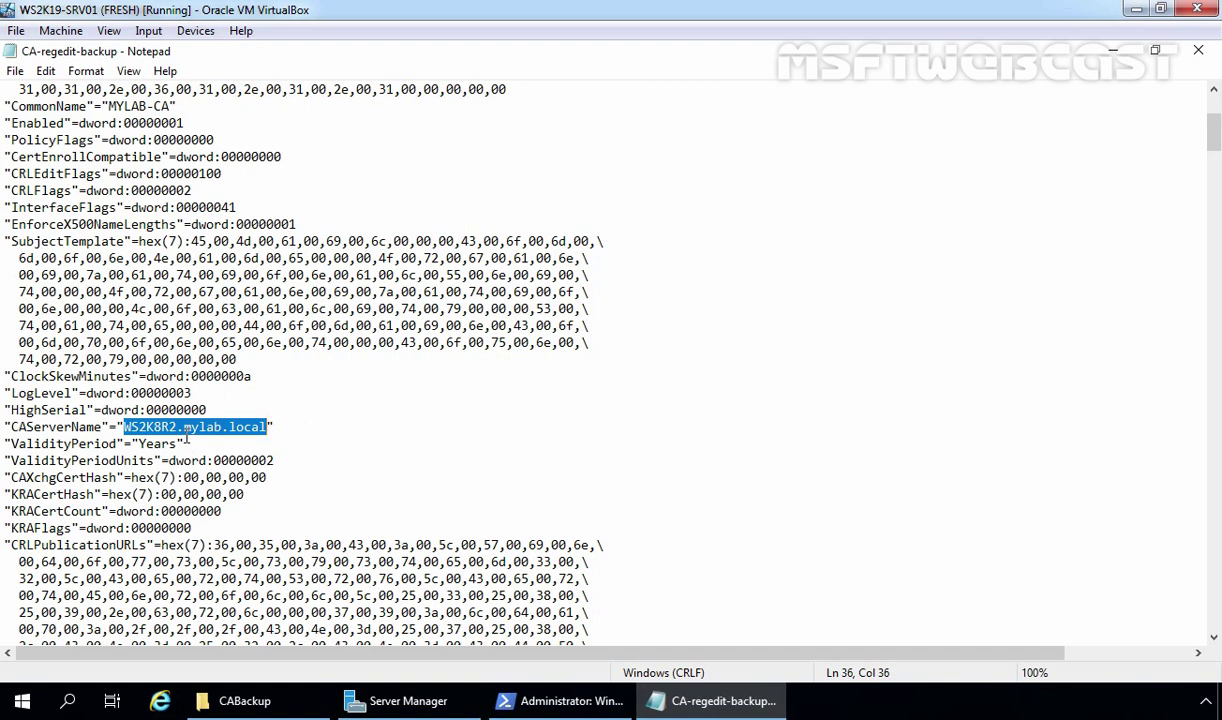
{"action": "key", "text": "ctrl+v"}
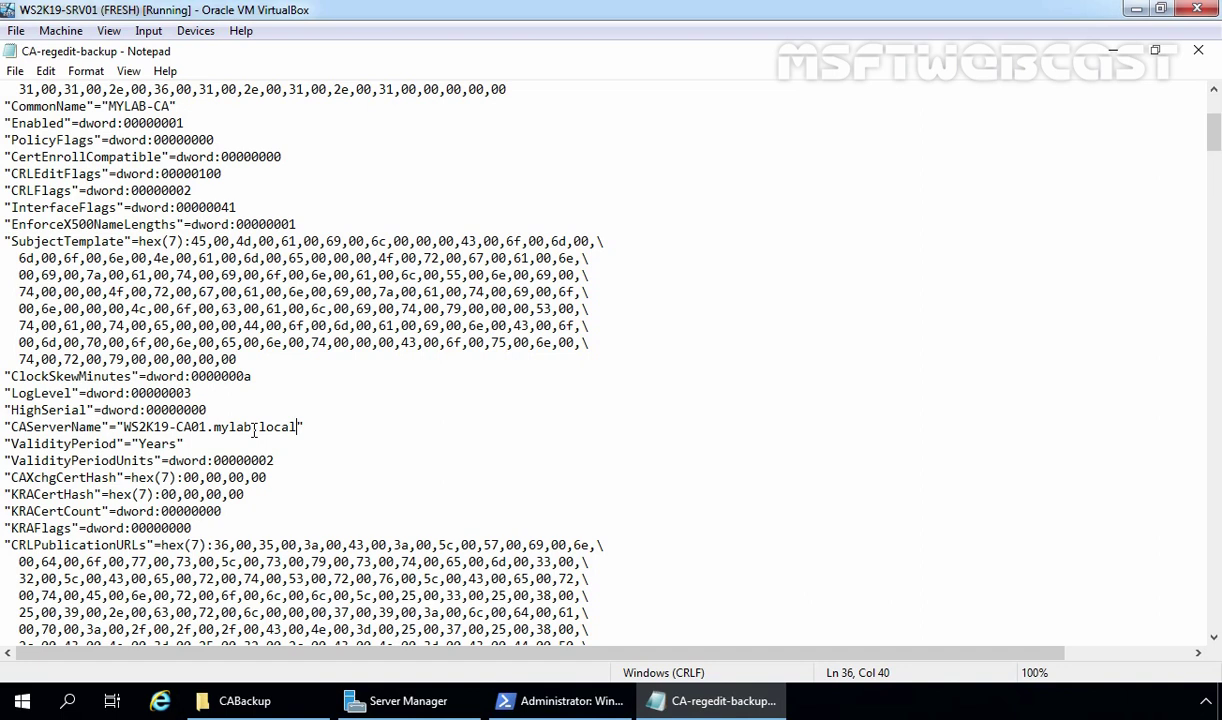
{"action": "left_click", "coordinate": [1208, 57]}
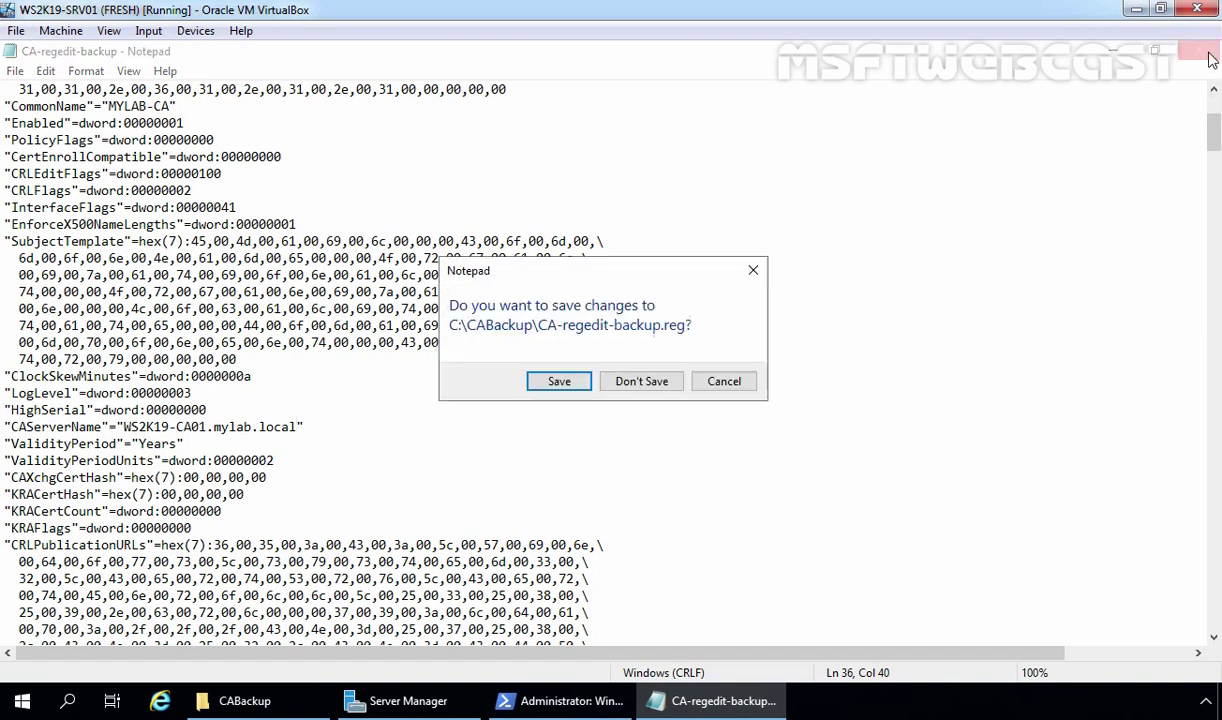
{"action": "left_click", "coordinate": [557, 383]}
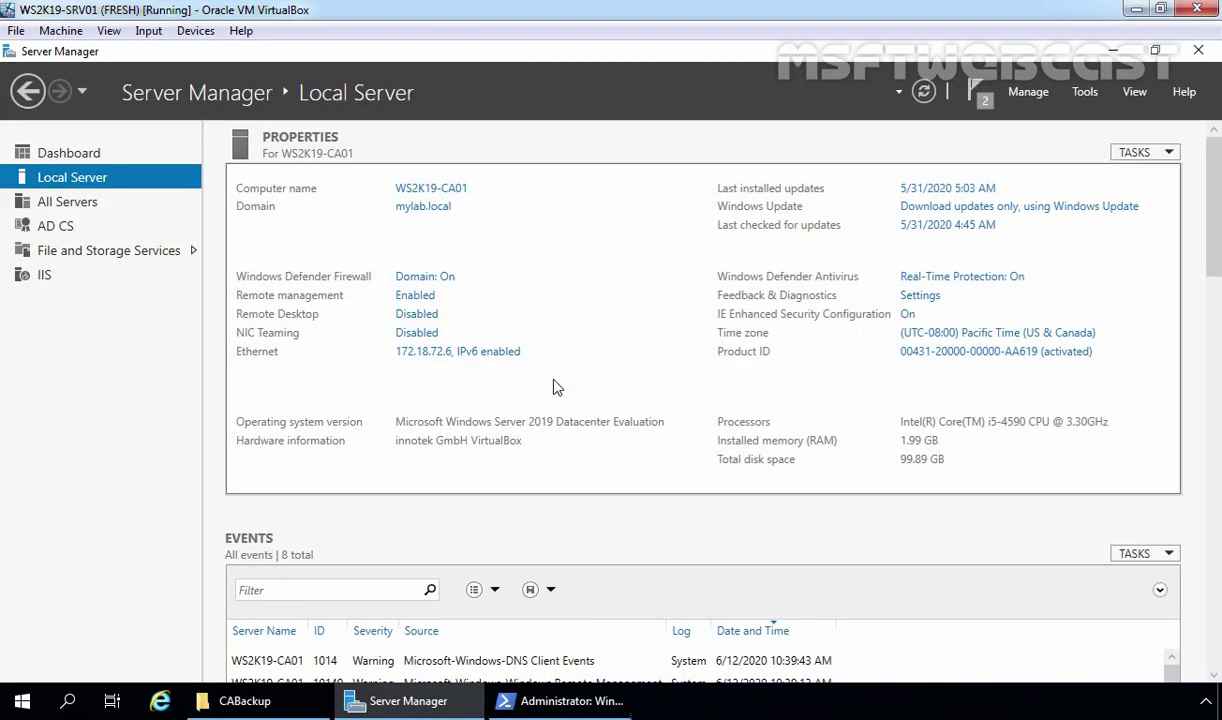
Step: Merge the CA-regedit-backup file from the CABackup folder into the registry and minimize the folder window
{"action": "left_click", "coordinate": [265, 708]}
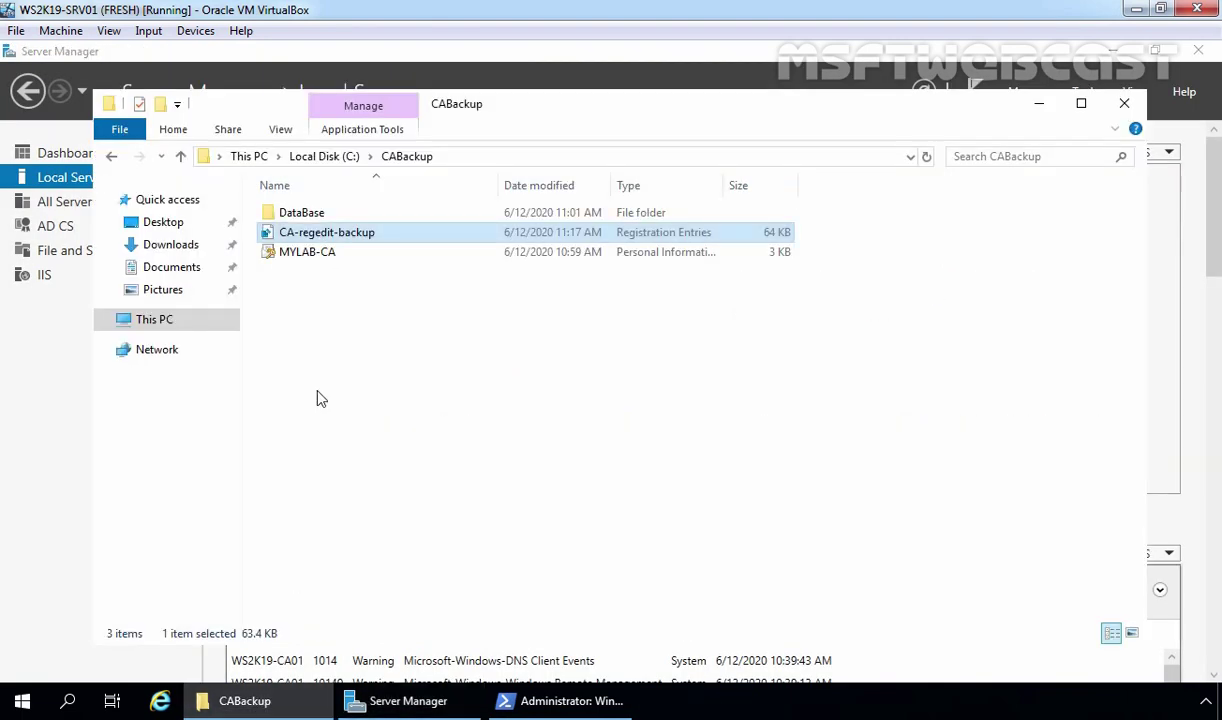
{"action": "right_click", "coordinate": [358, 240]}
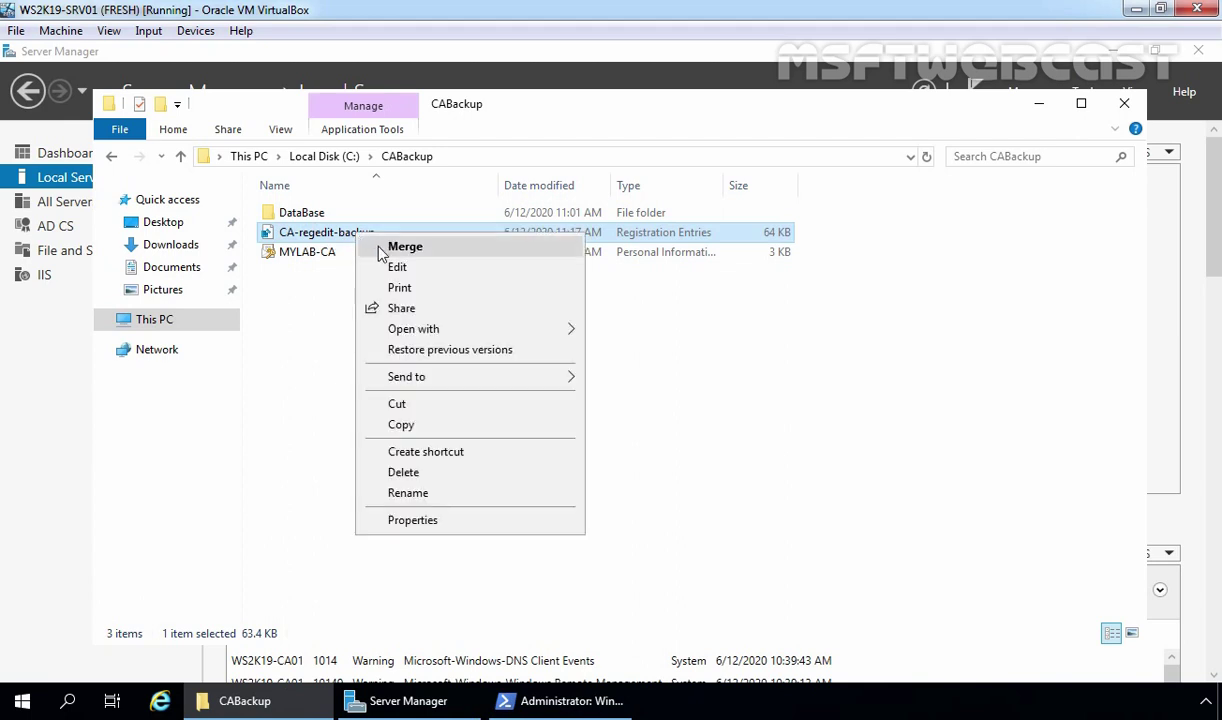
{"action": "left_click", "coordinate": [398, 247]}
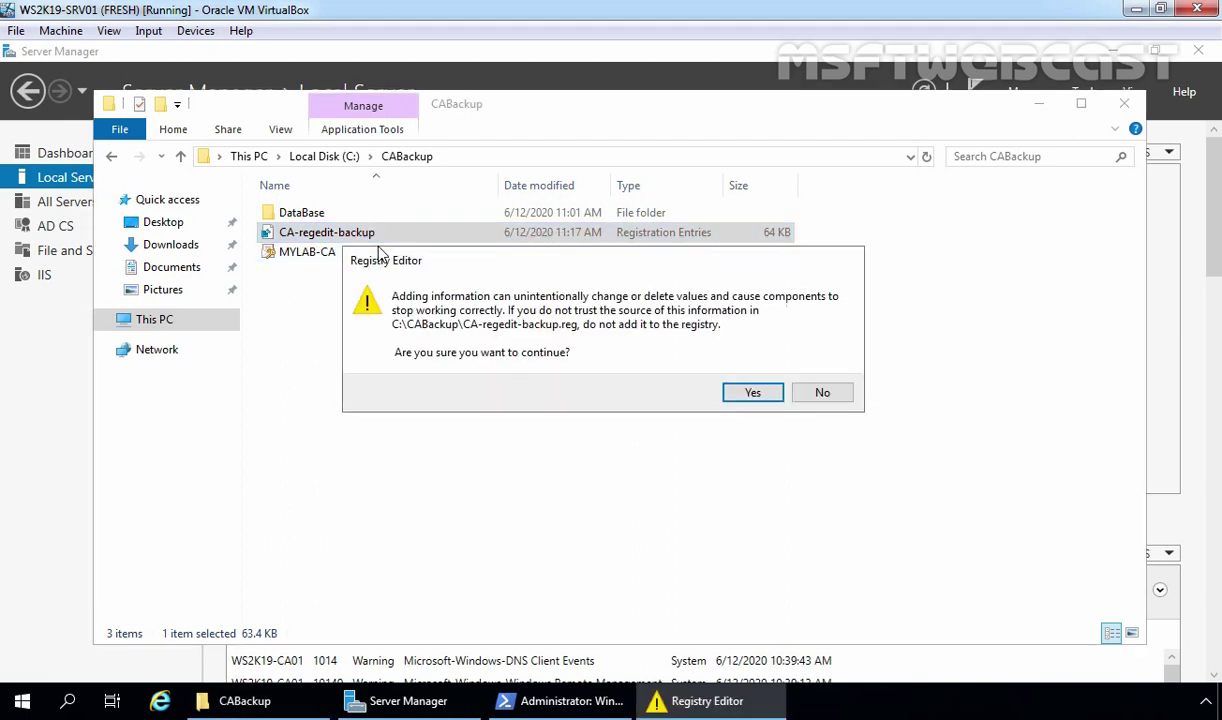
{"action": "left_click", "coordinate": [753, 394]}
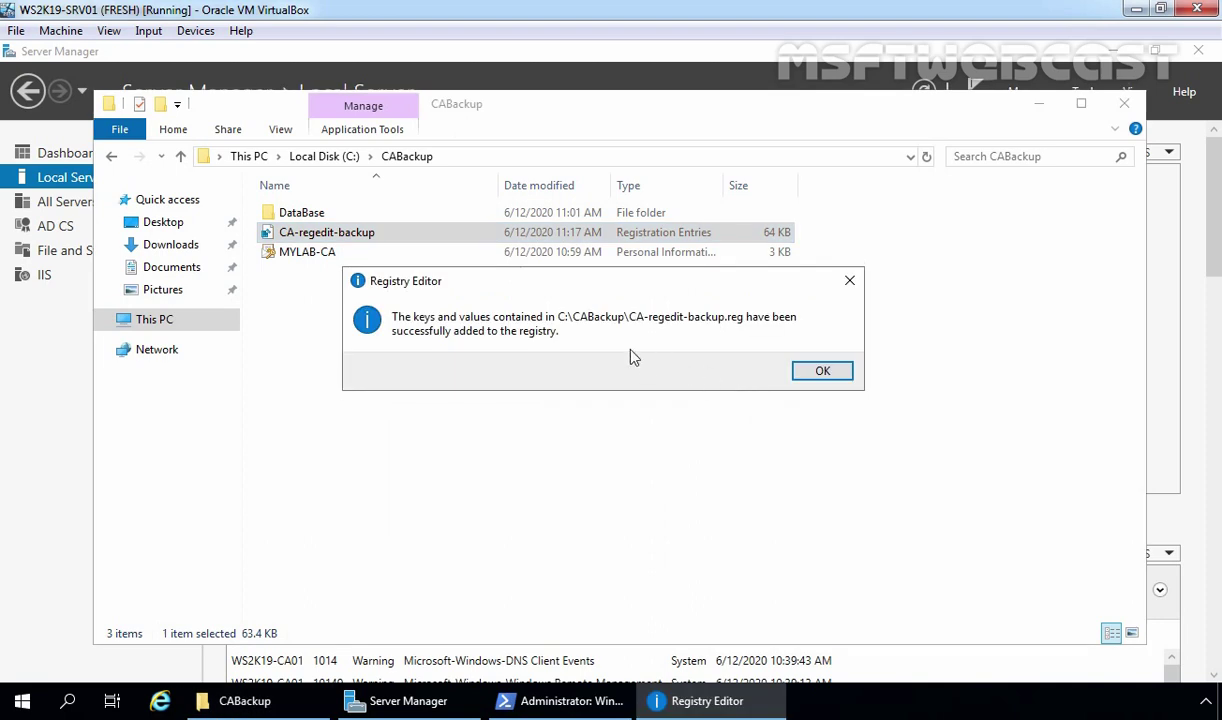
{"action": "left_click", "coordinate": [822, 373]}
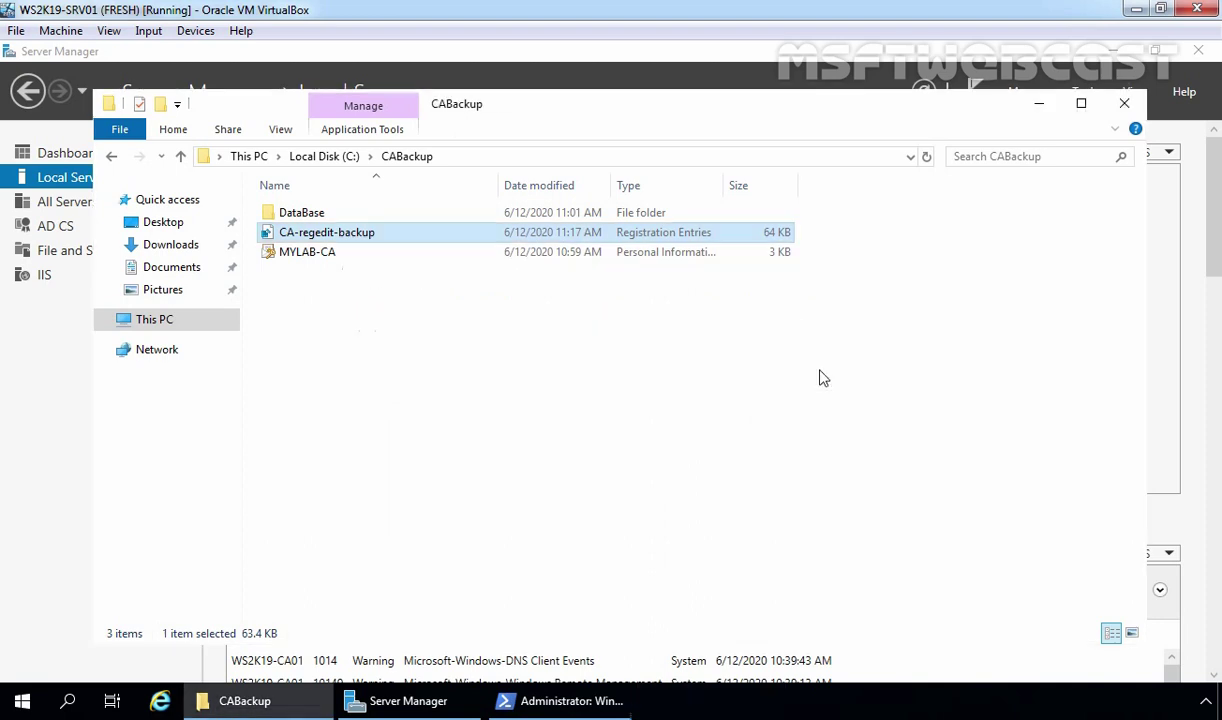
{"action": "left_click", "coordinate": [1040, 105]}
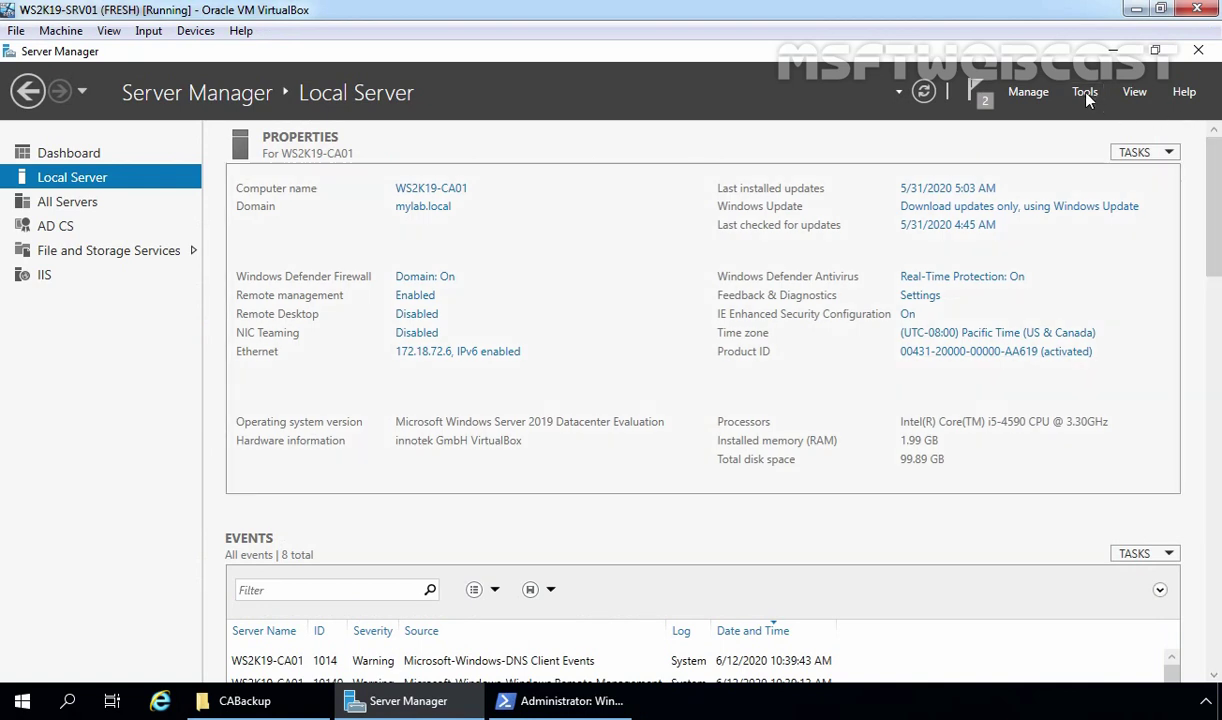
Step: Open the Certification Authority console from Server Manager and start the Restore CA wizard for MYLAB-CA
{"action": "left_click", "coordinate": [1085, 92]}
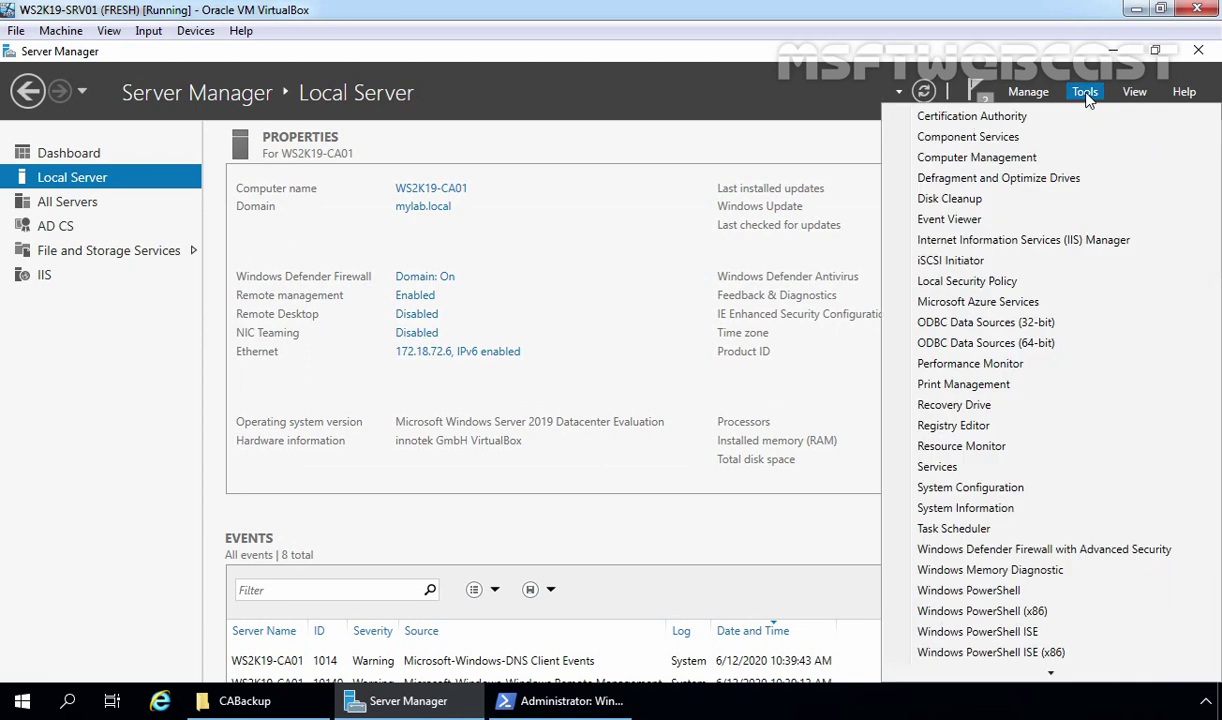
{"action": "left_click", "coordinate": [935, 117]}
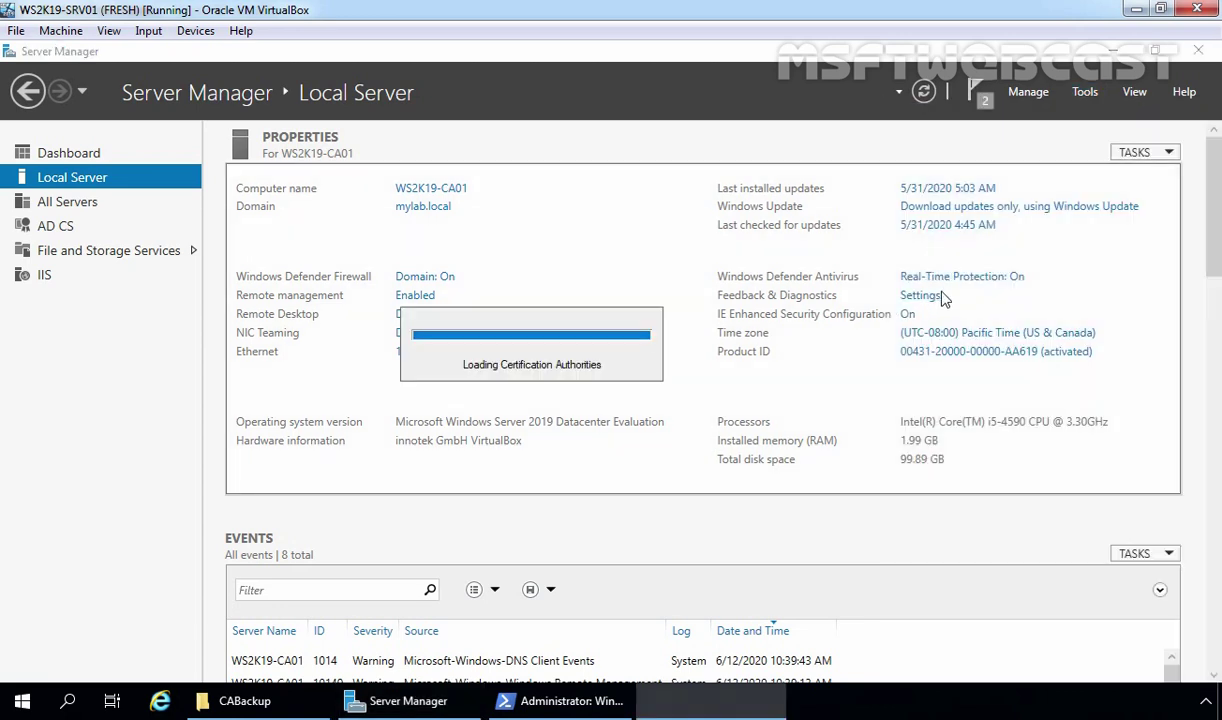
{"action": "left_click", "coordinate": [786, 198]}
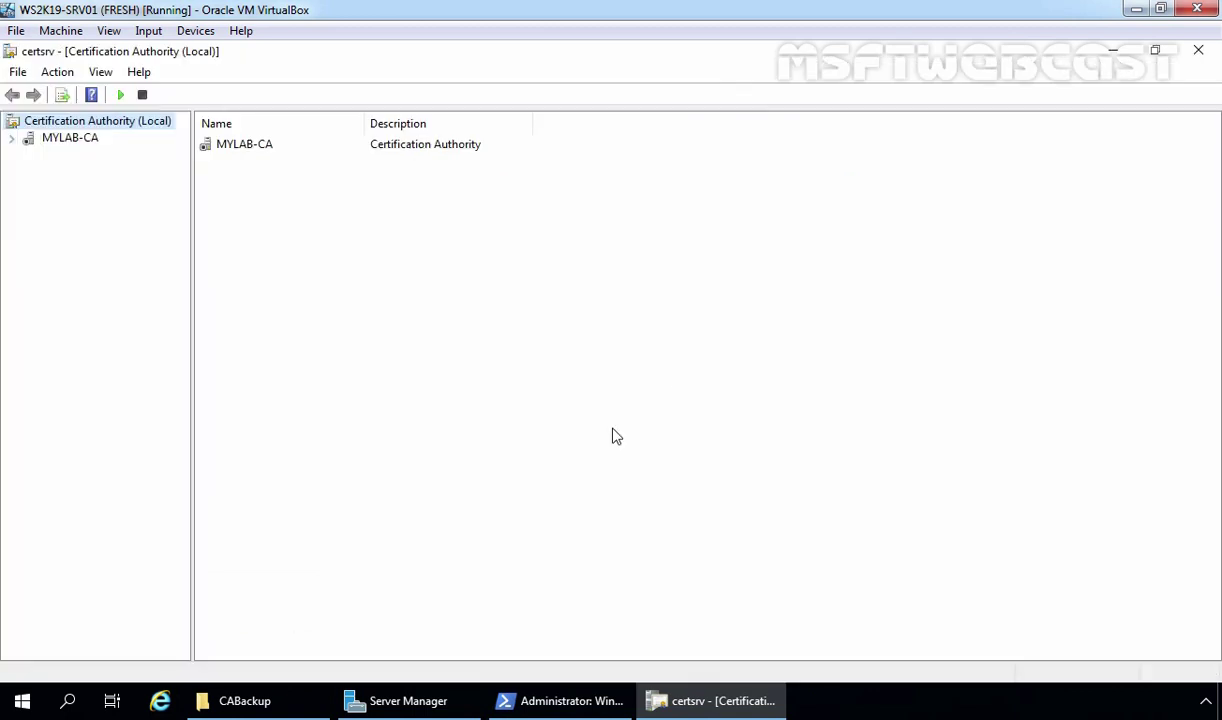
{"action": "left_click", "coordinate": [70, 140]}
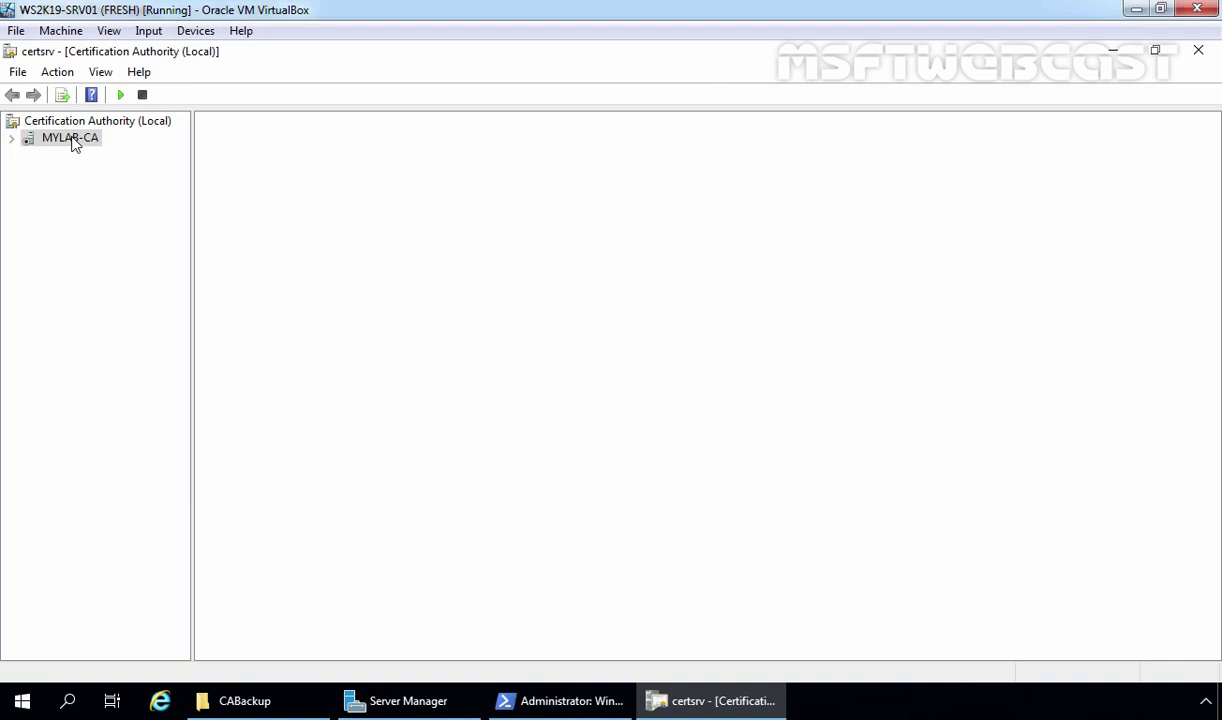
{"action": "right_click", "coordinate": [72, 143]}
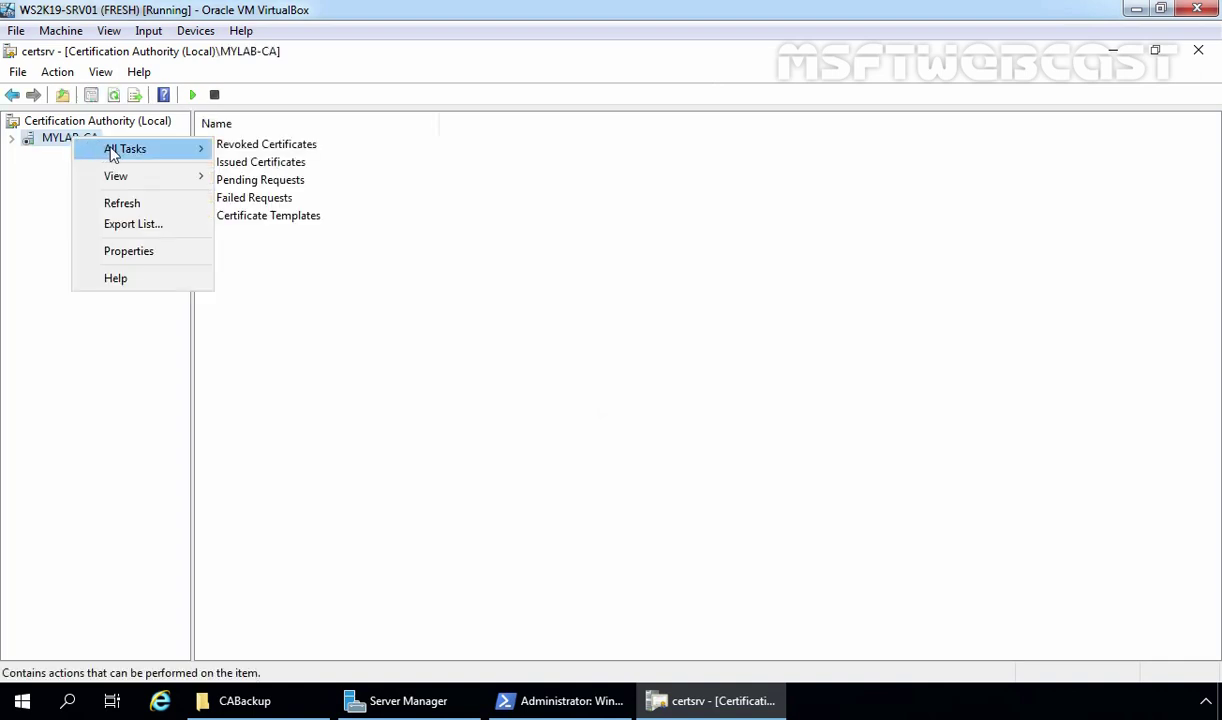
{"action": "mouse_move", "coordinate": [132, 151]}
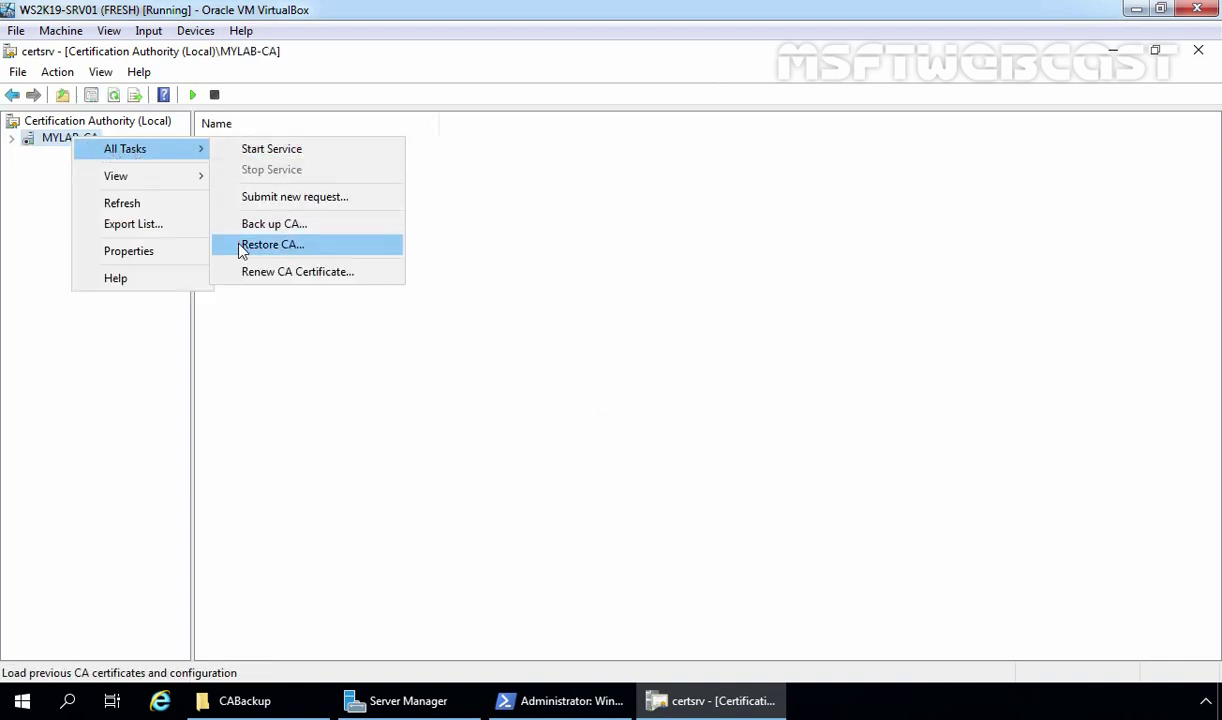
{"action": "left_click", "coordinate": [322, 252]}
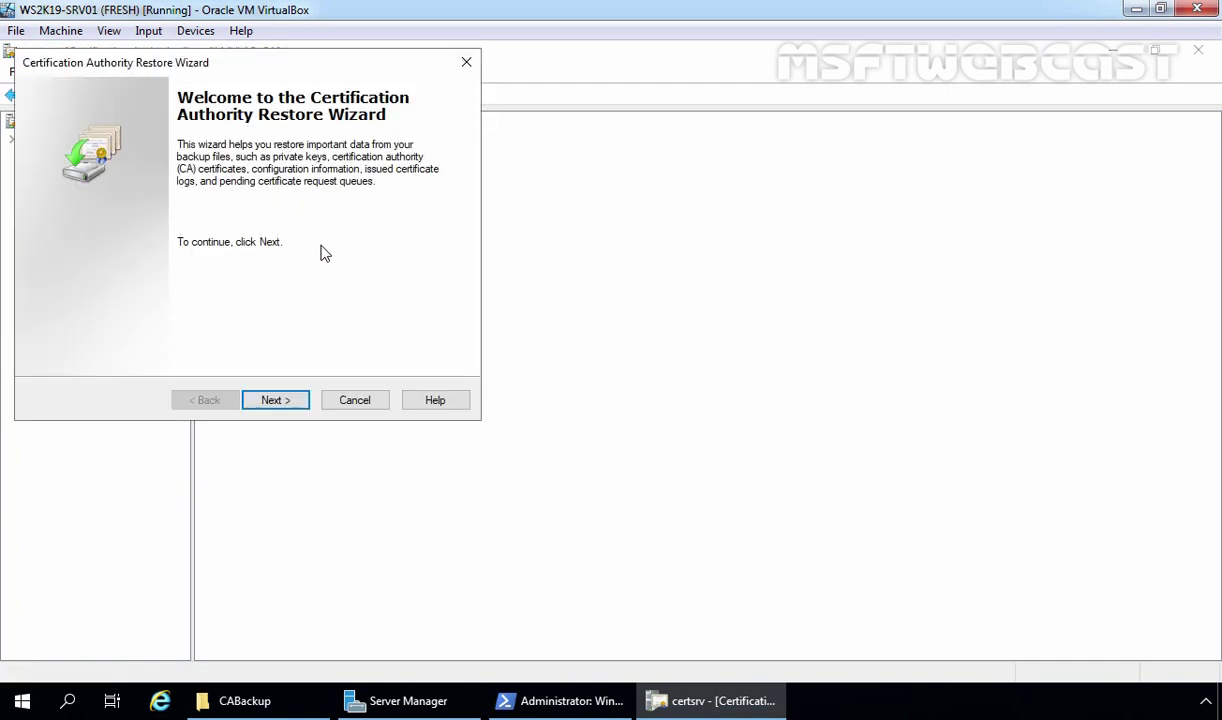
Step: Set the wizard to restore the private key and CA certificate plus the certificate database and log from C:\CABackup
{"action": "left_click", "coordinate": [276, 402]}
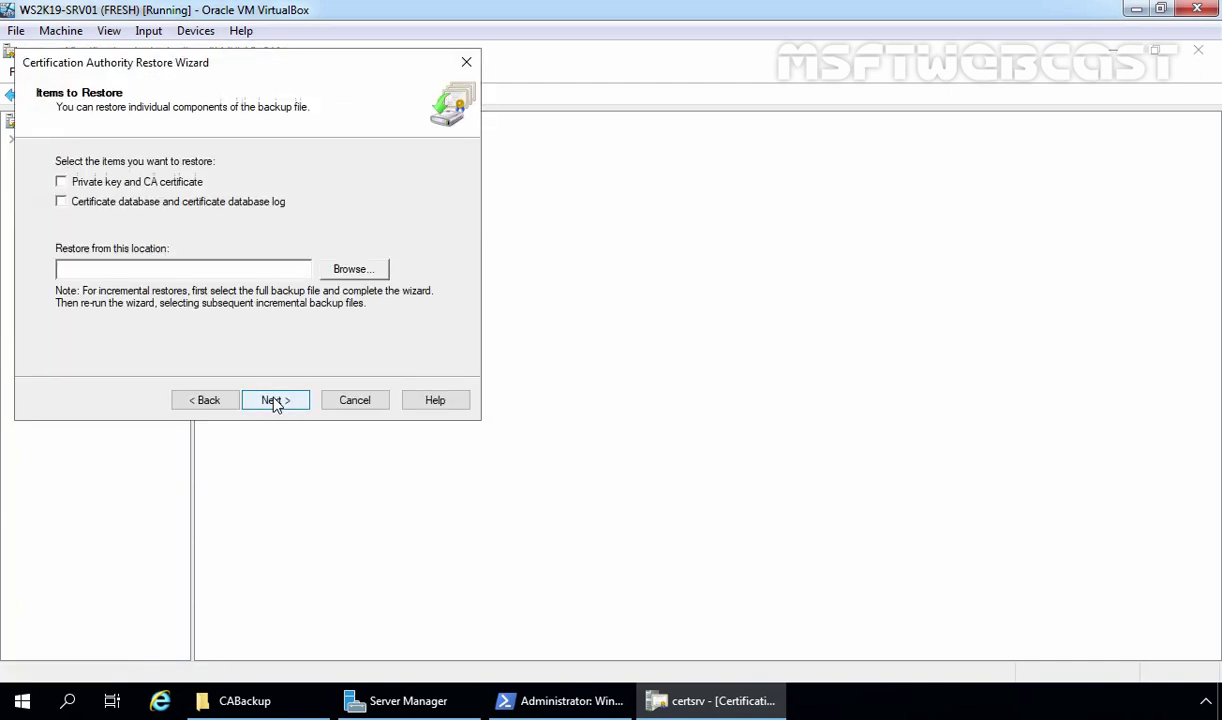
{"action": "left_click", "coordinate": [61, 183]}
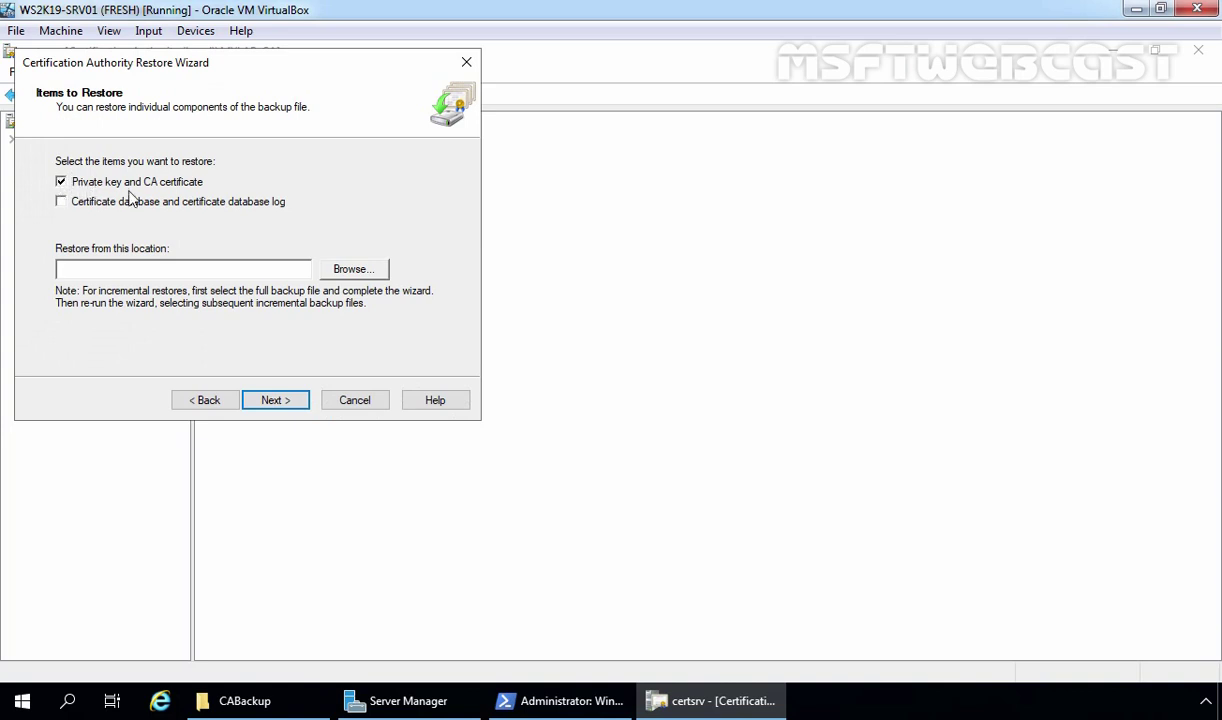
{"action": "left_click", "coordinate": [61, 203]}
{"action": "left_click", "coordinate": [357, 271]}
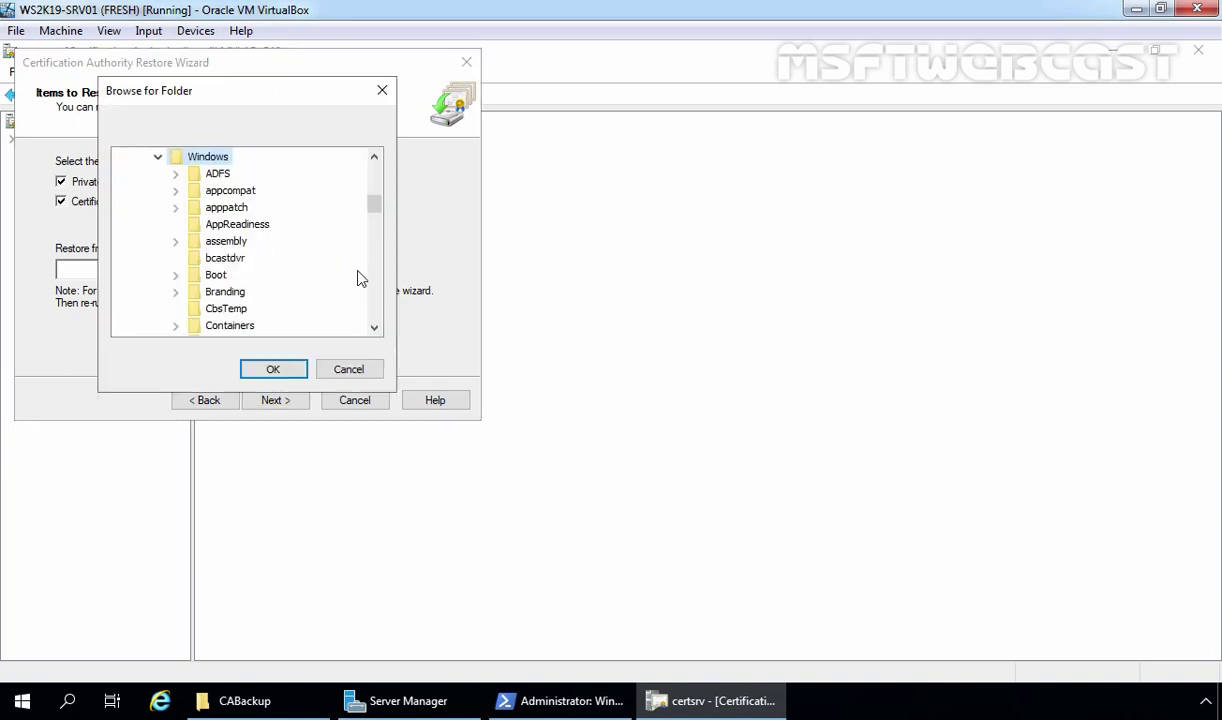
{"action": "key", "text": "Right"}
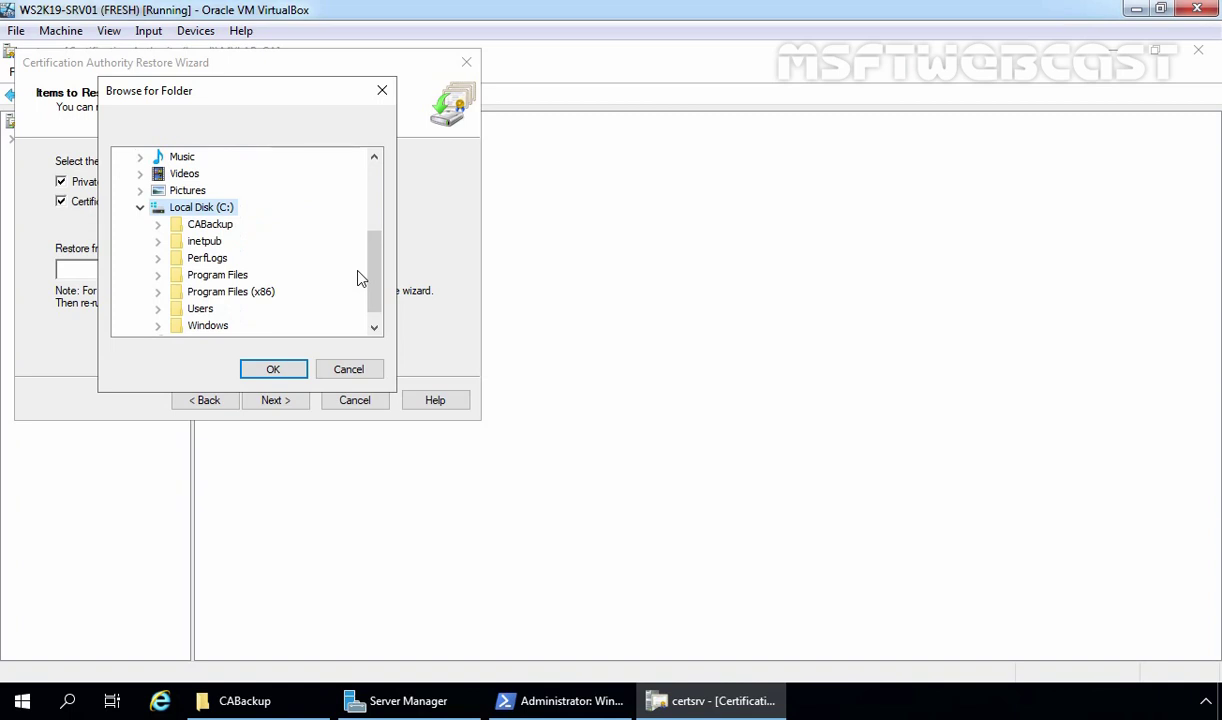
{"action": "left_click", "coordinate": [199, 226]}
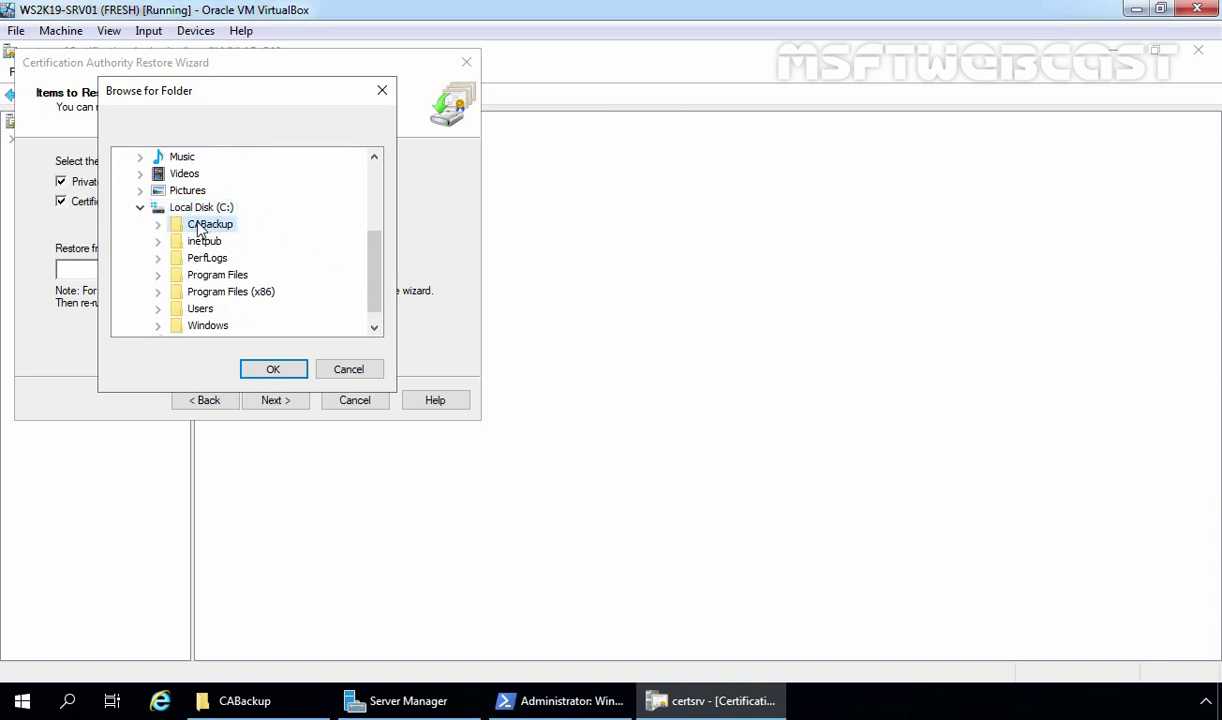
{"action": "left_click", "coordinate": [158, 227]}
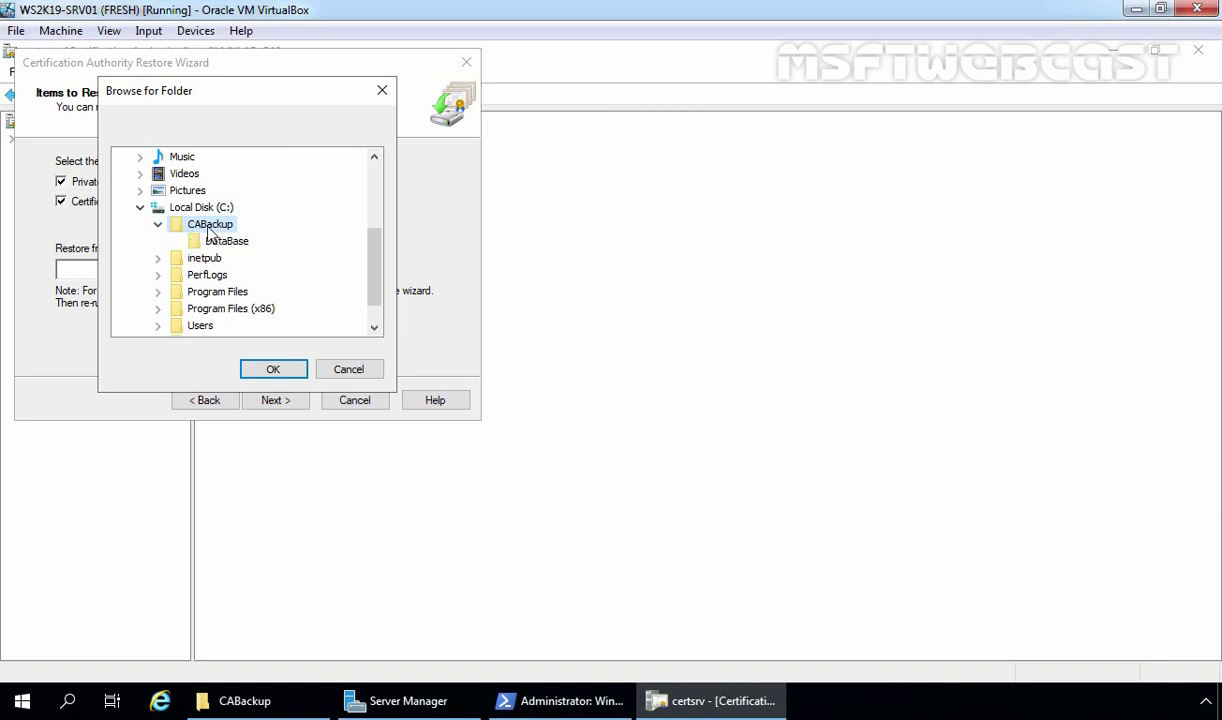
{"action": "left_click", "coordinate": [272, 374]}
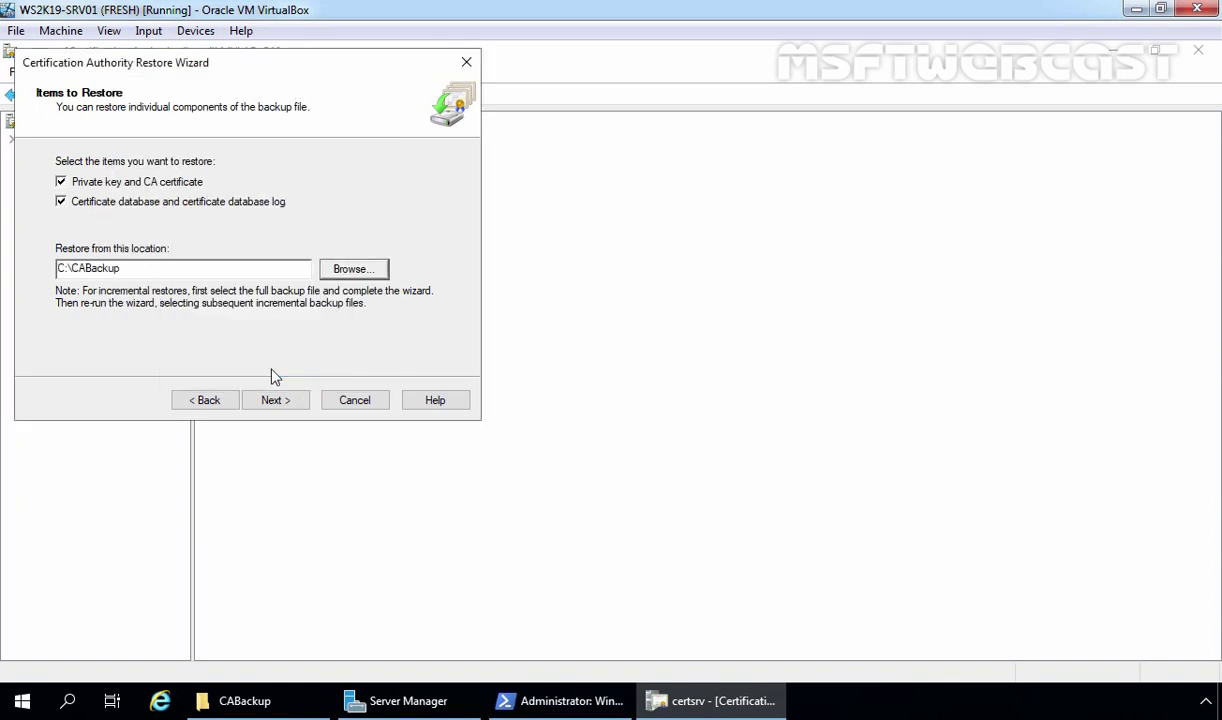
{"action": "left_click", "coordinate": [275, 401]}
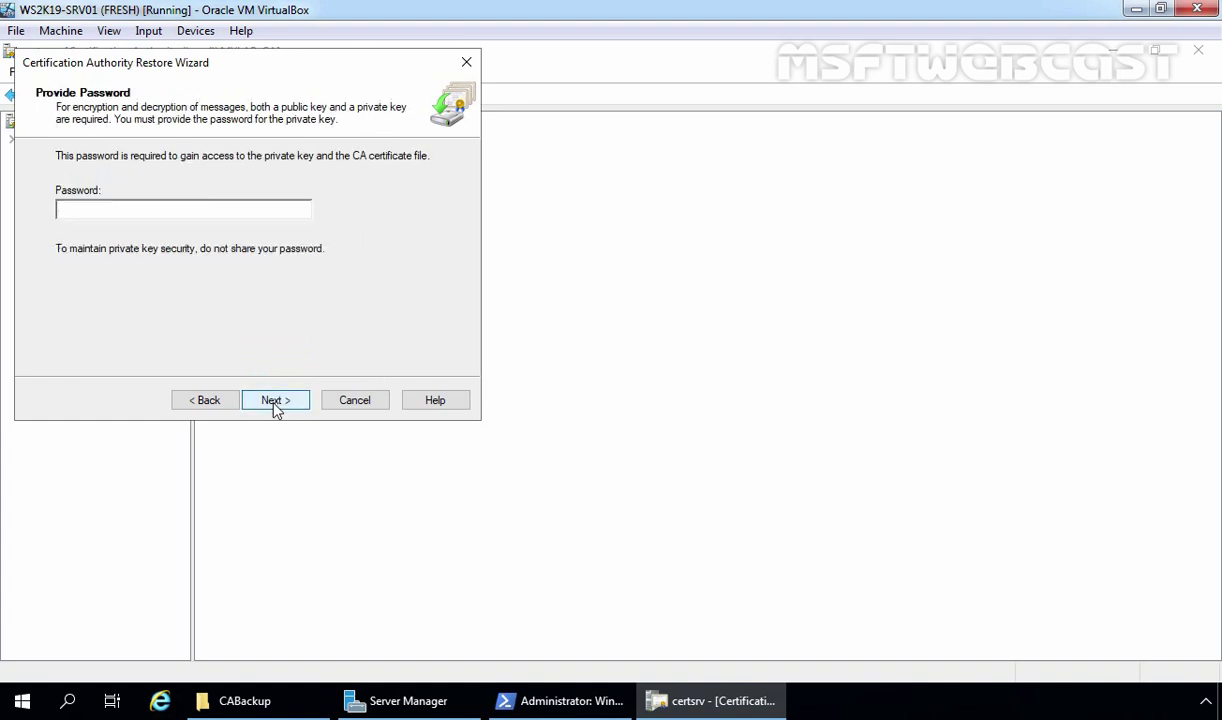
Step: Provide the private key password, finish the restore and start Active Directory Certificate Services
{"action": "key", "text": "ctrl+v"}
{"action": "left_click", "coordinate": [275, 400]}
{"action": "left_click", "coordinate": [275, 400]}
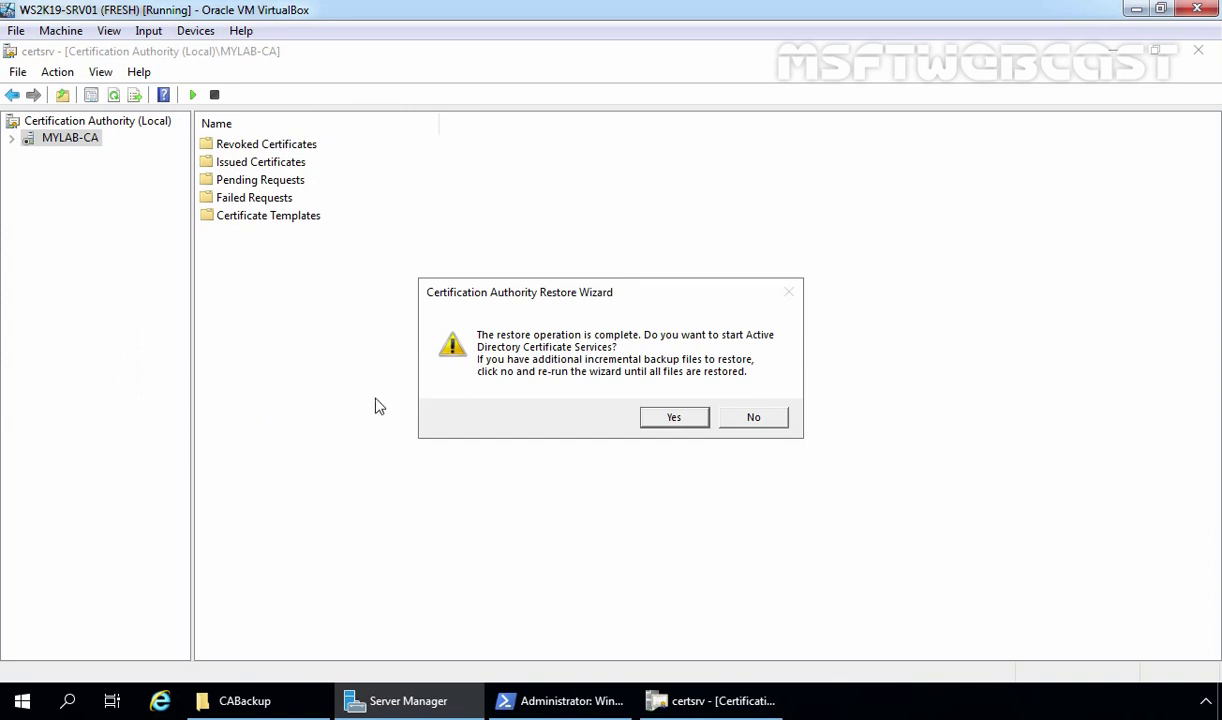
{"action": "left_click", "coordinate": [675, 418]}
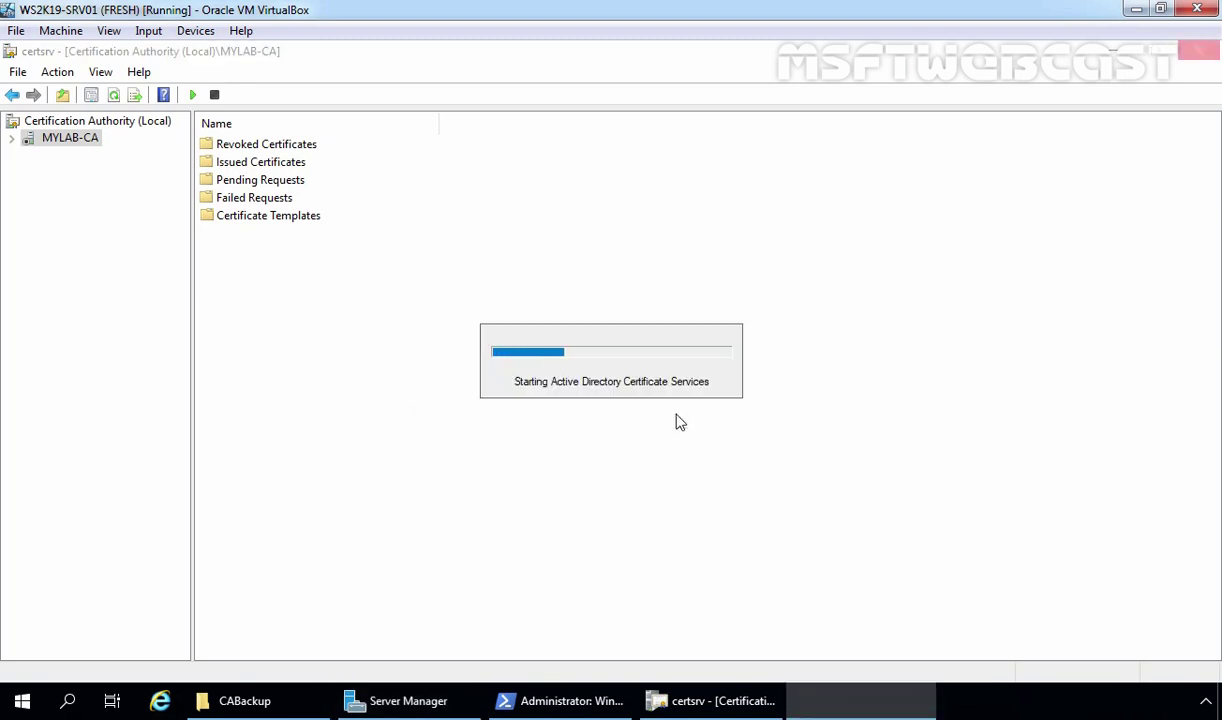
Step: Expand MYLAB-CA and view its issued certificates to check the restored database
{"action": "left_click", "coordinate": [11, 139]}
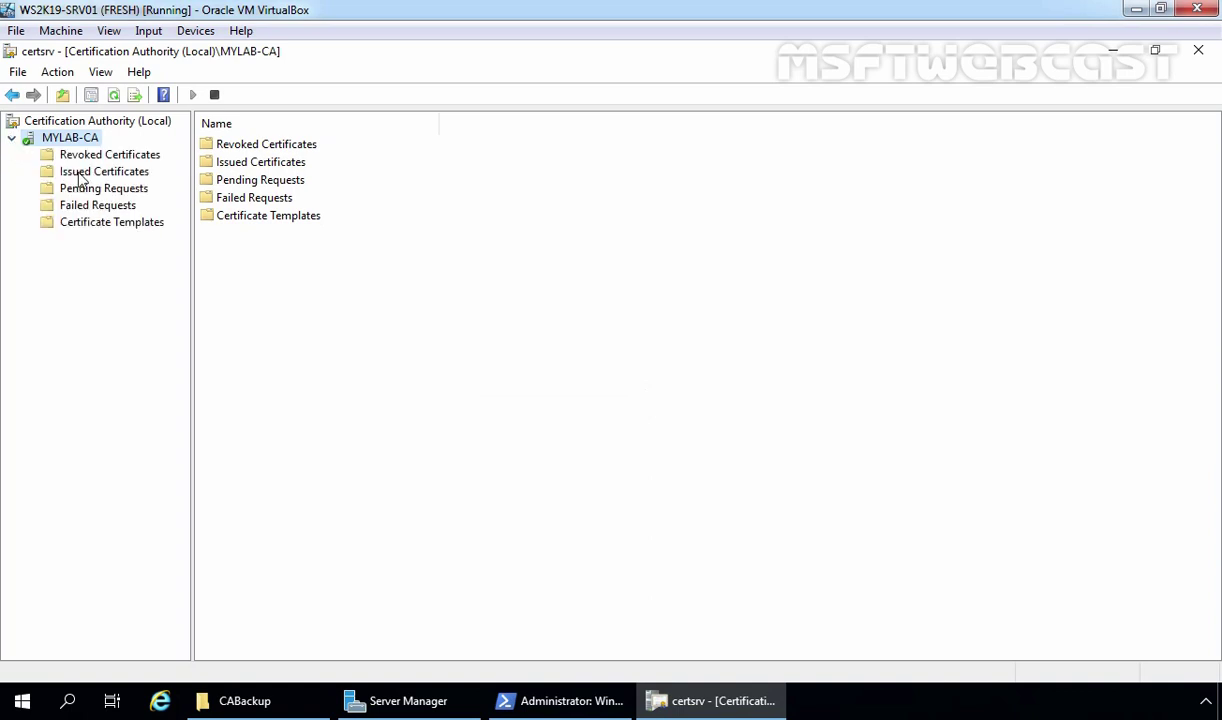
{"action": "left_click", "coordinate": [98, 173]}
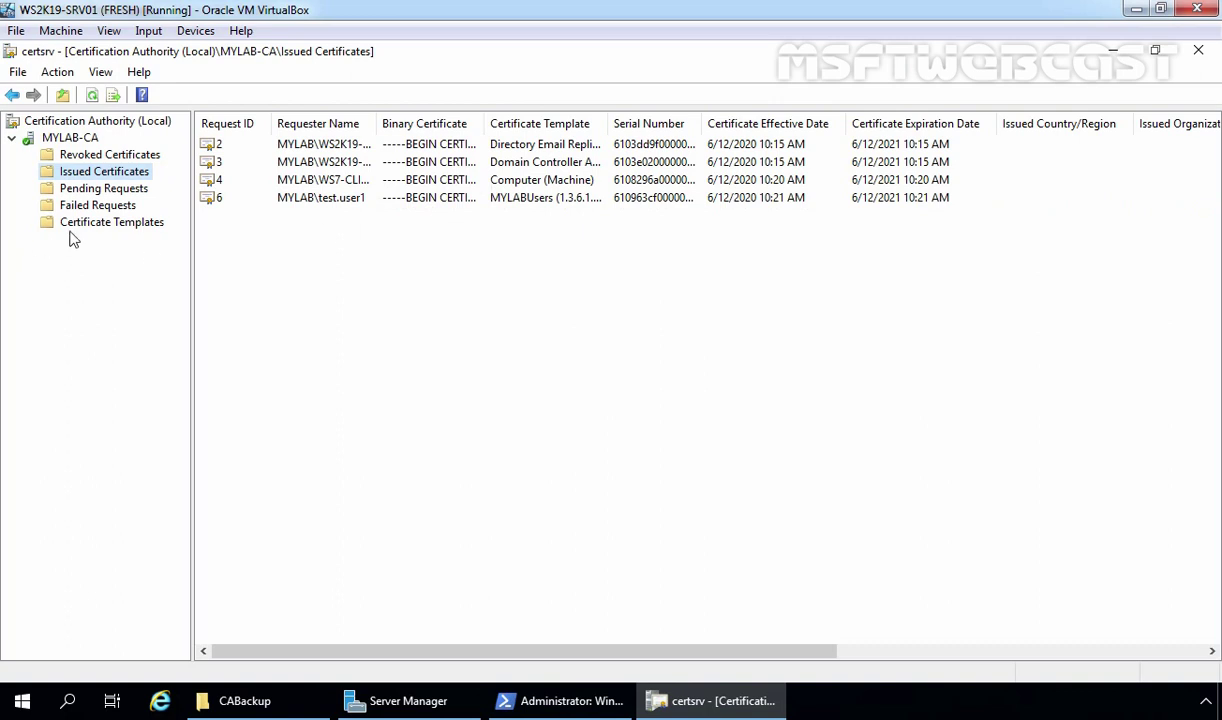
Step: Add MYLABUsers as a certificate template to issue on MYLAB-CA and select it in the template list
{"action": "left_click", "coordinate": [108, 222]}
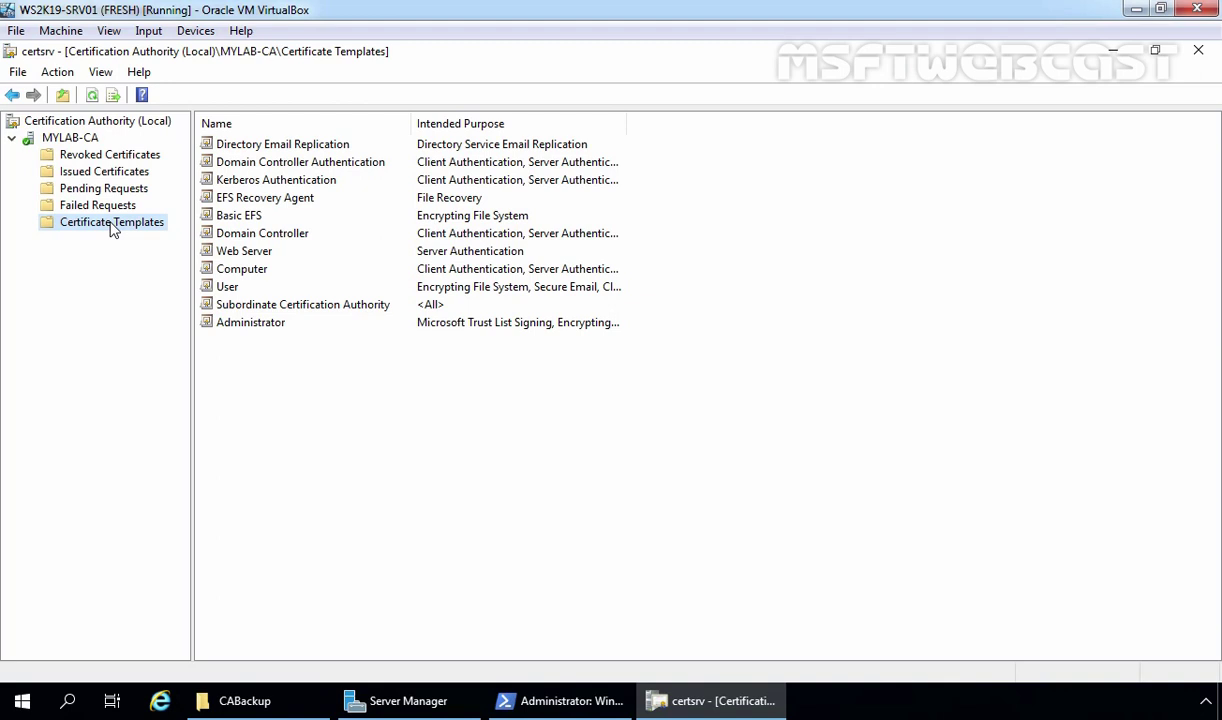
{"action": "right_click", "coordinate": [111, 228]}
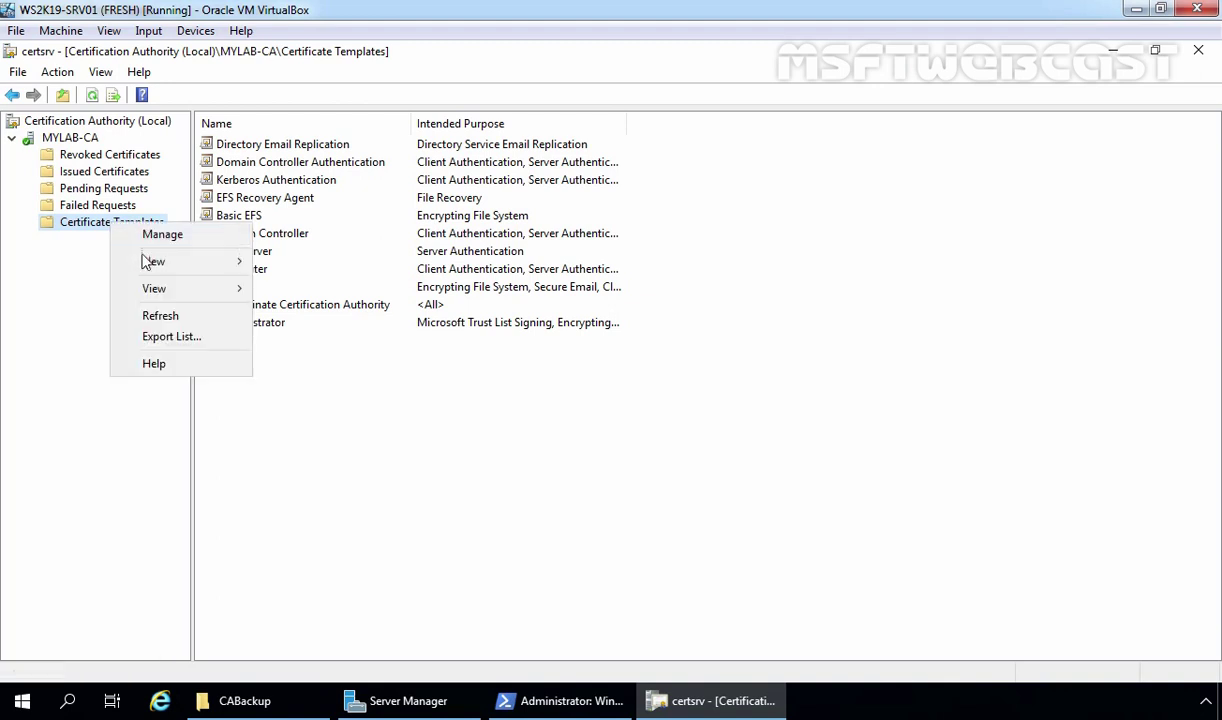
{"action": "mouse_move", "coordinate": [150, 265]}
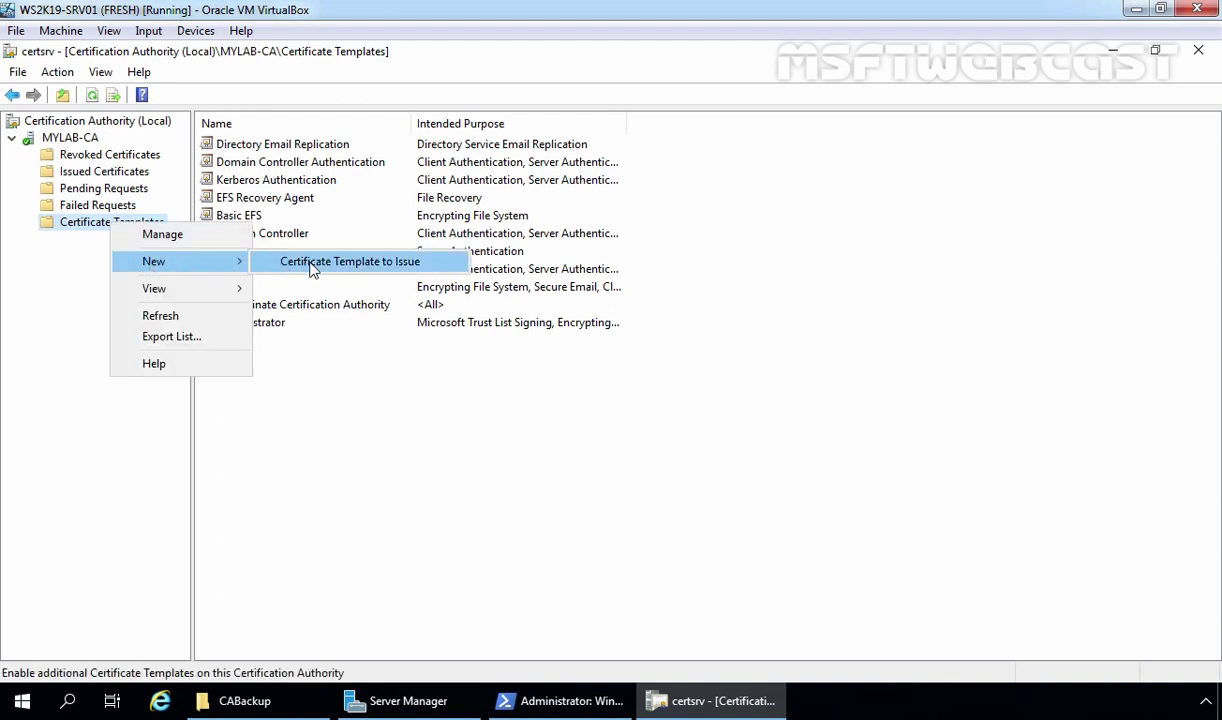
{"action": "left_click", "coordinate": [374, 265]}
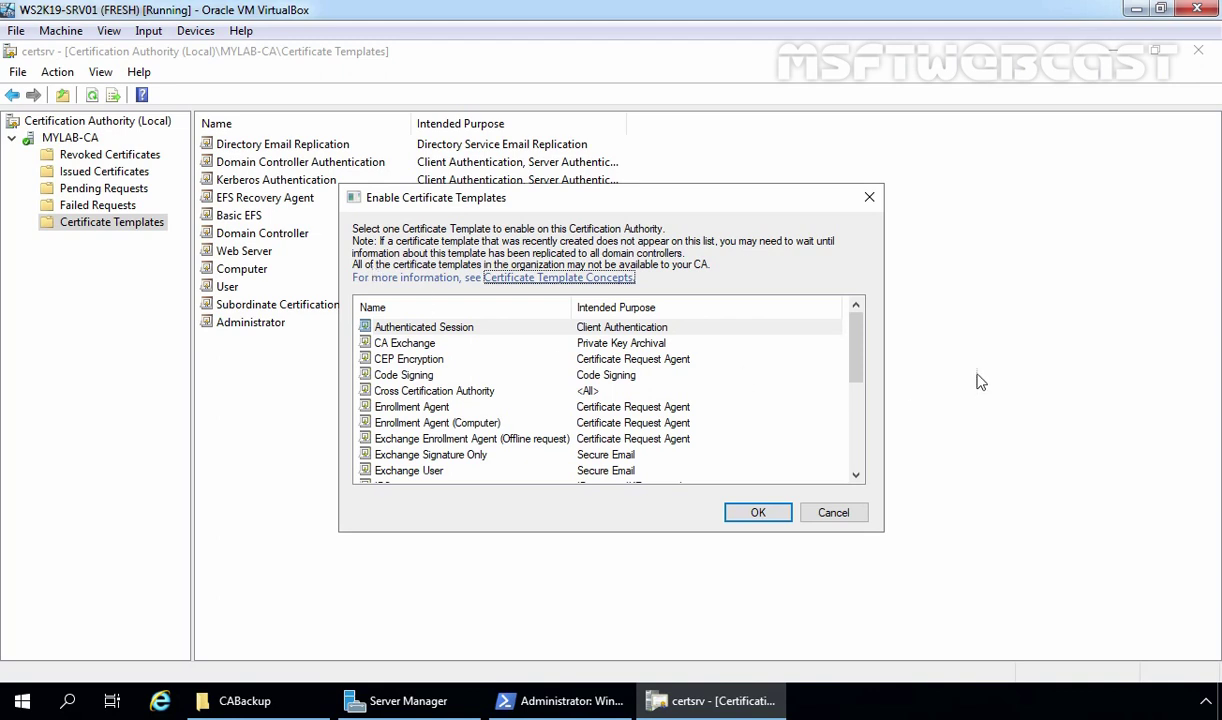
{"action": "left_click_drag", "start_coordinate": [857, 343], "coordinate": [857, 405]}
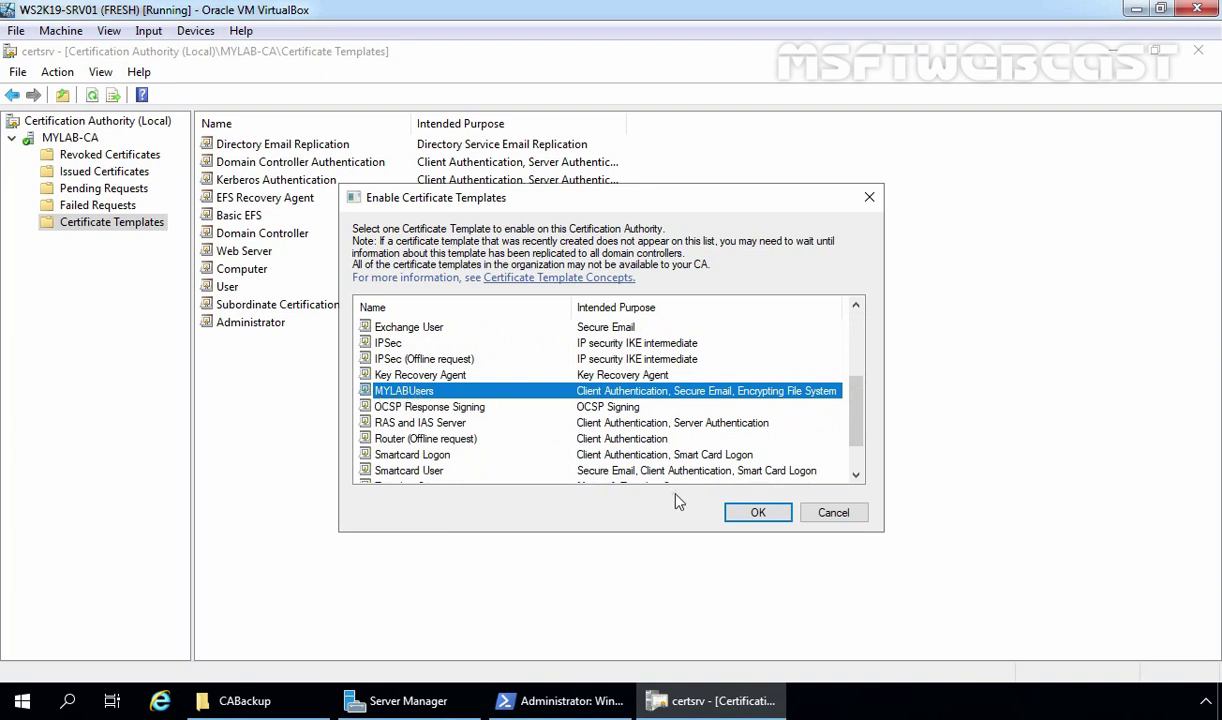
{"action": "left_click", "coordinate": [760, 512]}
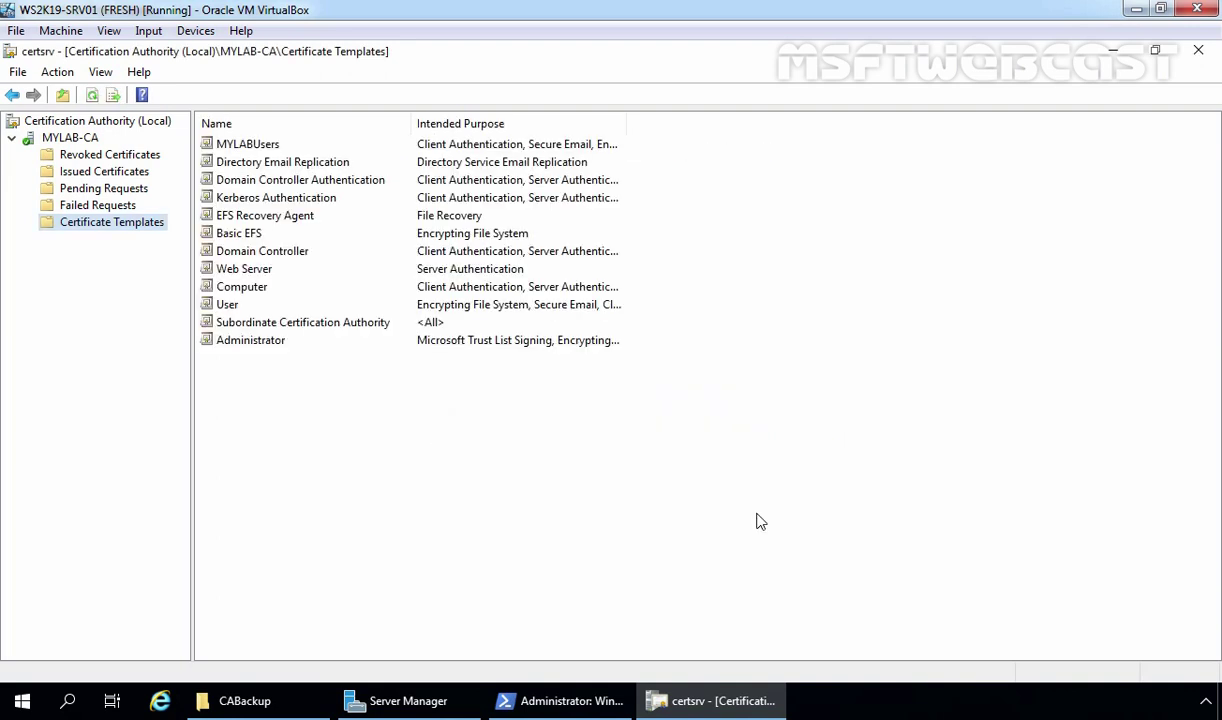
{"action": "left_click", "coordinate": [270, 146]}
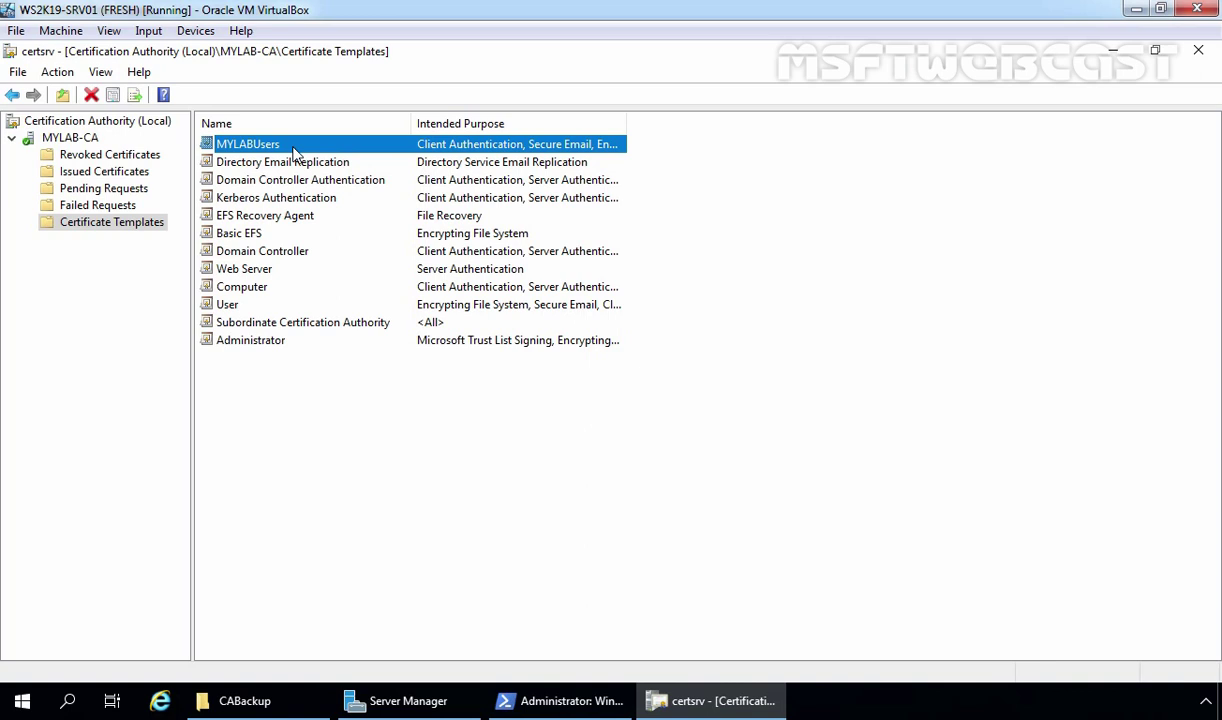
Step: Open the issued certificate with request ID 6, based on the MYLABUsers template, to inspect its general information
{"action": "left_click", "coordinate": [92, 174]}
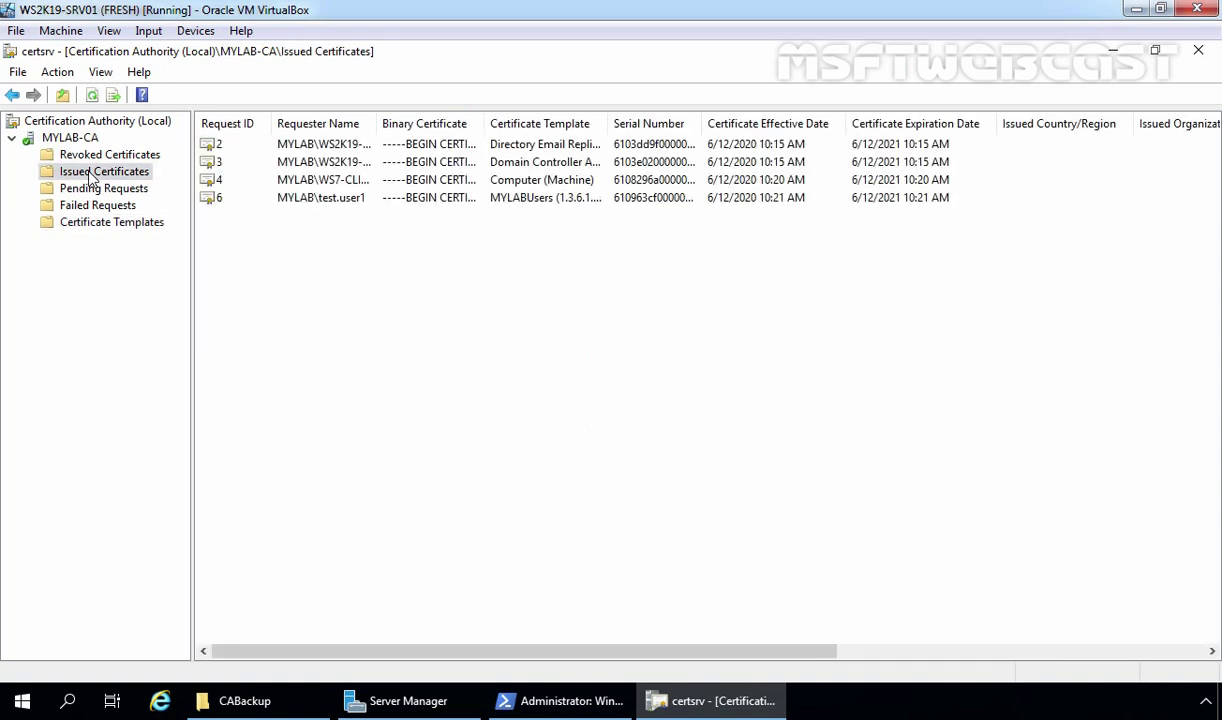
{"action": "left_click", "coordinate": [300, 198]}
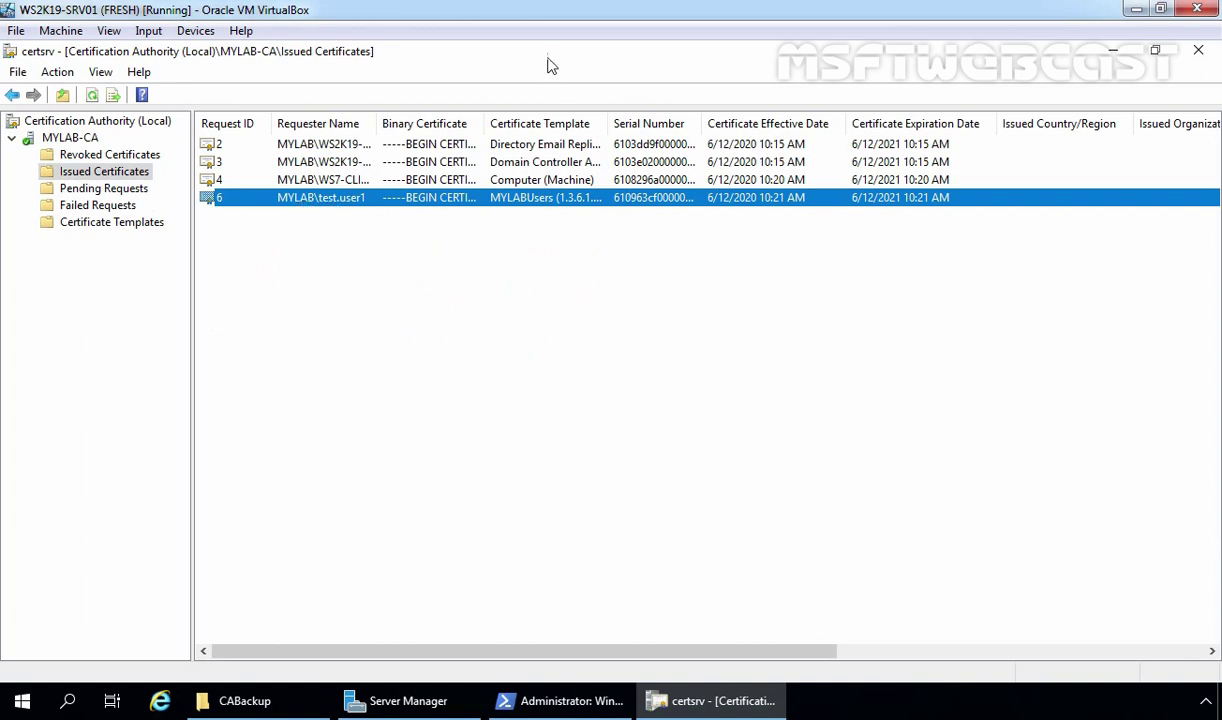
{"action": "double_click", "coordinate": [510, 200]}
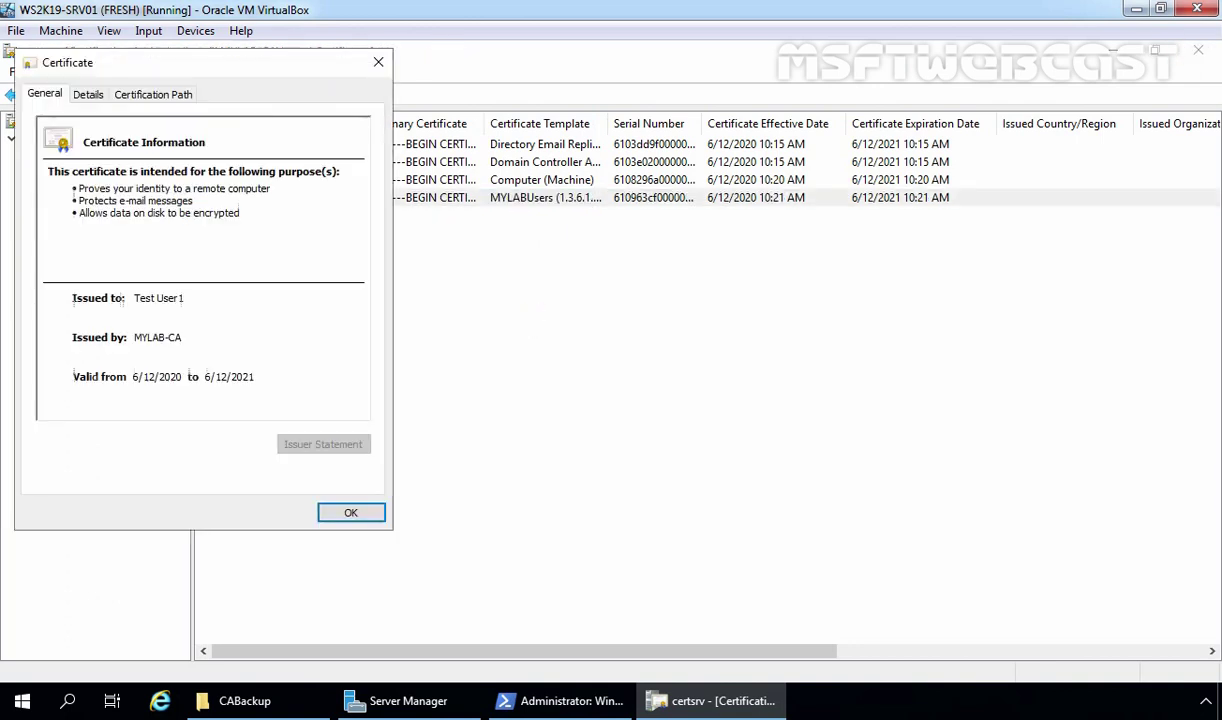
Step: Copy the Authority Key Identifier value from the details of the open certificate
{"action": "left_click", "coordinate": [90, 94]}
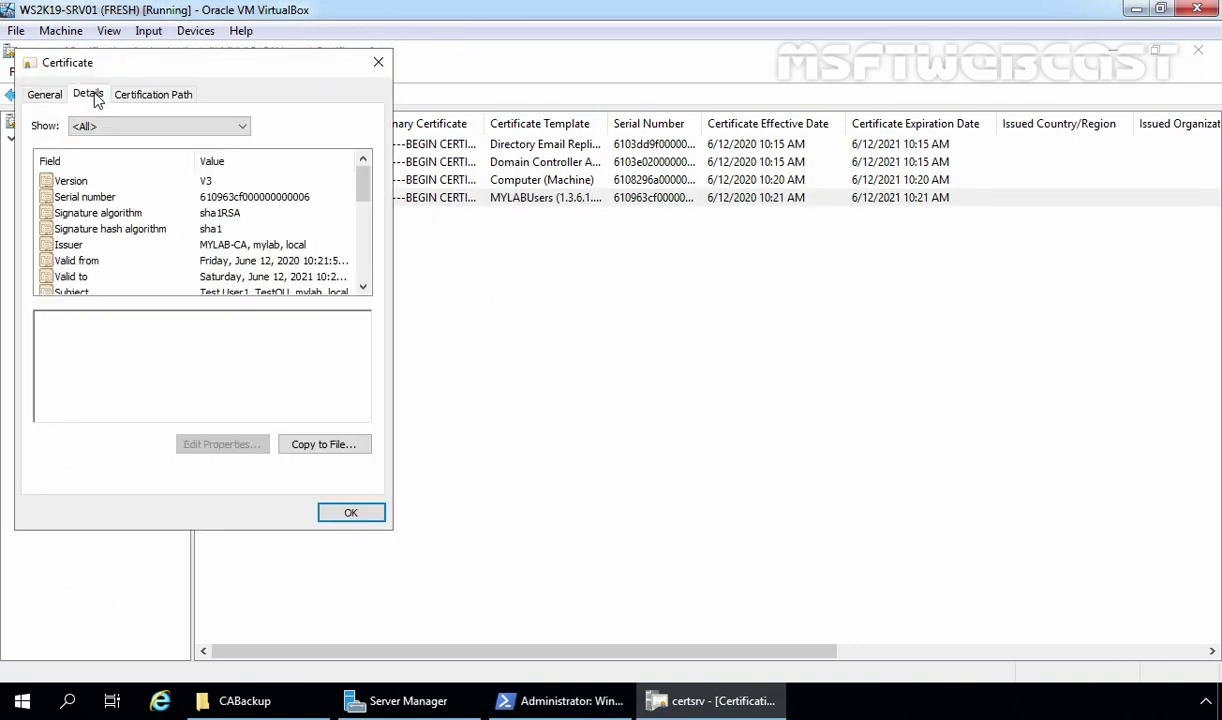
{"action": "left_click_drag", "start_coordinate": [367, 186], "coordinate": [372, 233]}
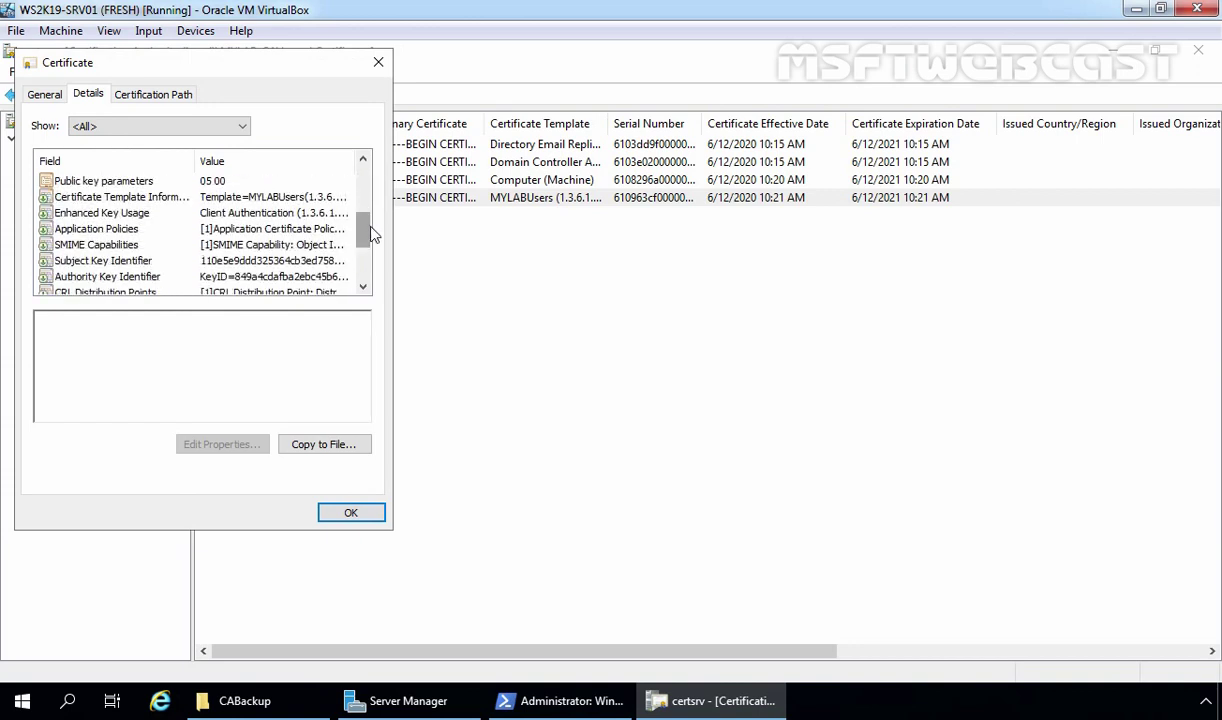
{"action": "left_click", "coordinate": [228, 279]}
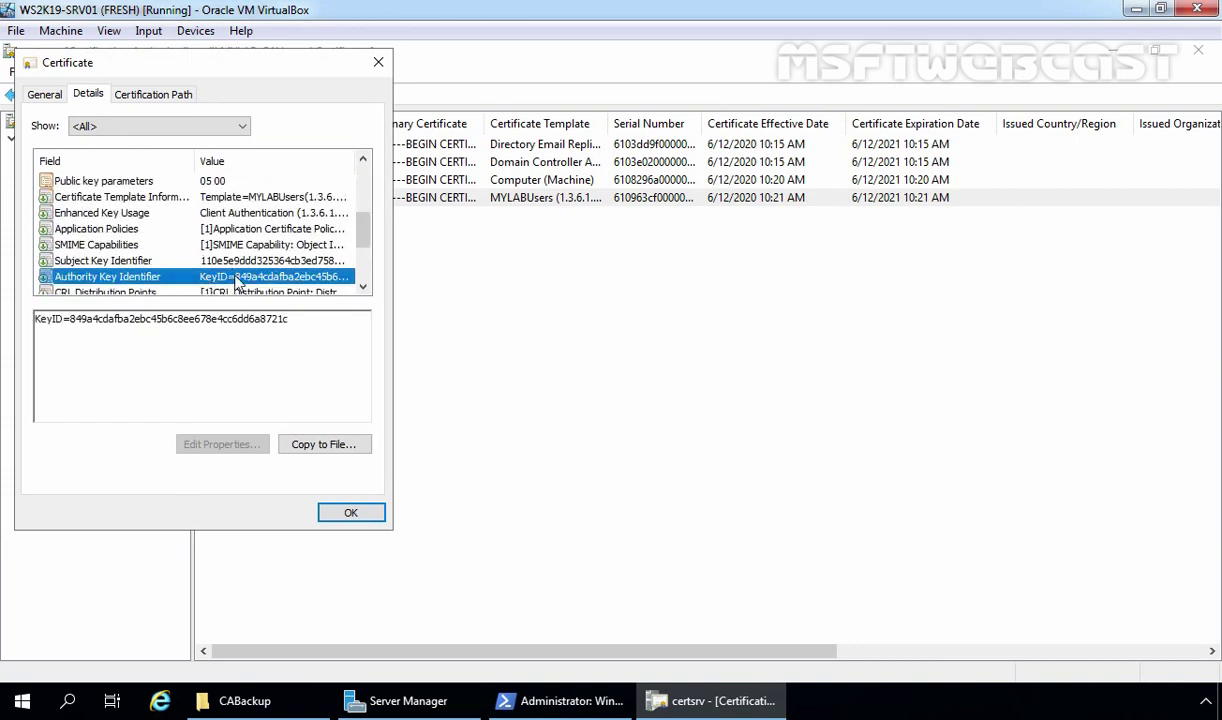
{"action": "left_click", "coordinate": [307, 323]}
{"action": "left_click_drag", "start_coordinate": [307, 323], "coordinate": [57, 327]}
{"action": "key", "text": "ctrl+c"}
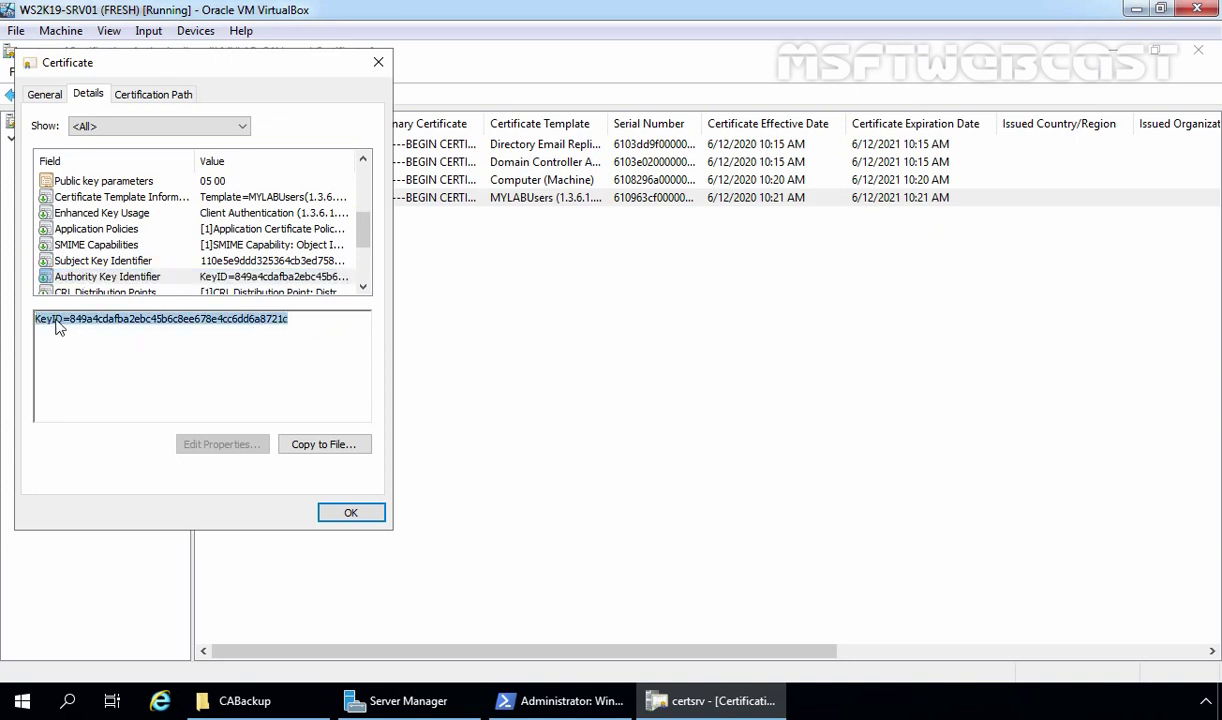
Step: Start Notepad, paste the copied key identifier on the first line and label it "Old"
{"action": "key", "text": "super+r"}
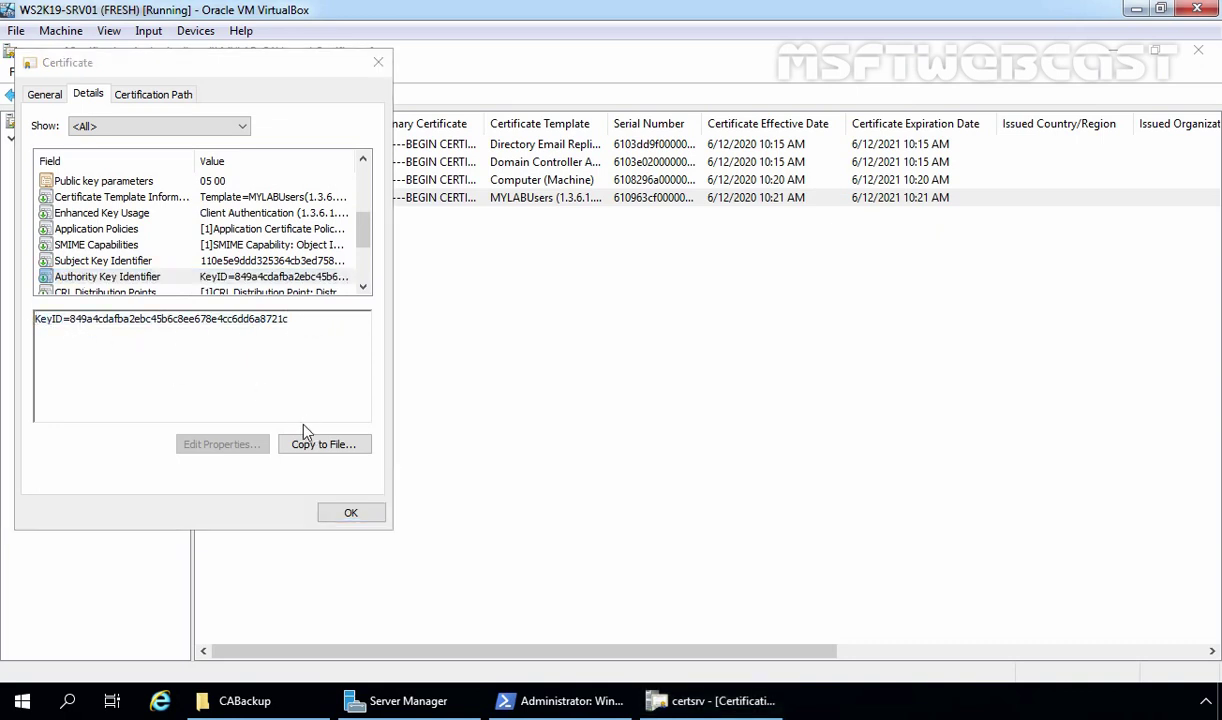
{"action": "type", "text": "notepad"}
{"action": "key", "text": "Return"}
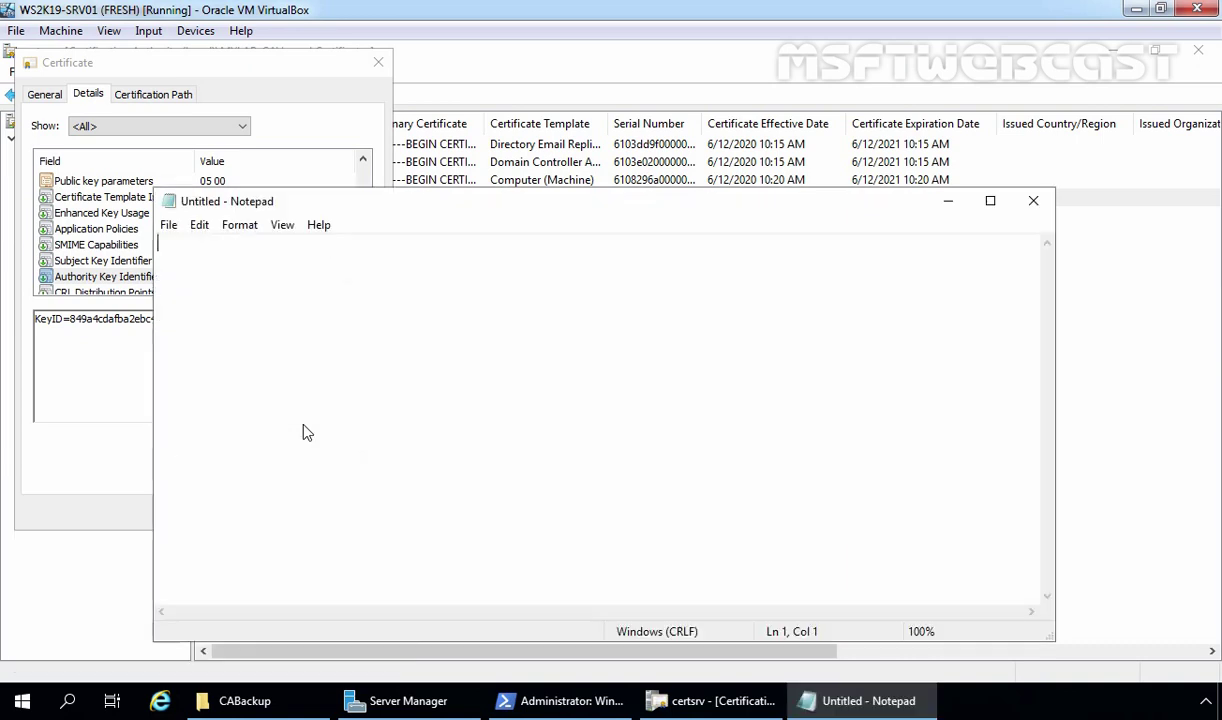
{"action": "key", "text": "ctrl+v"}
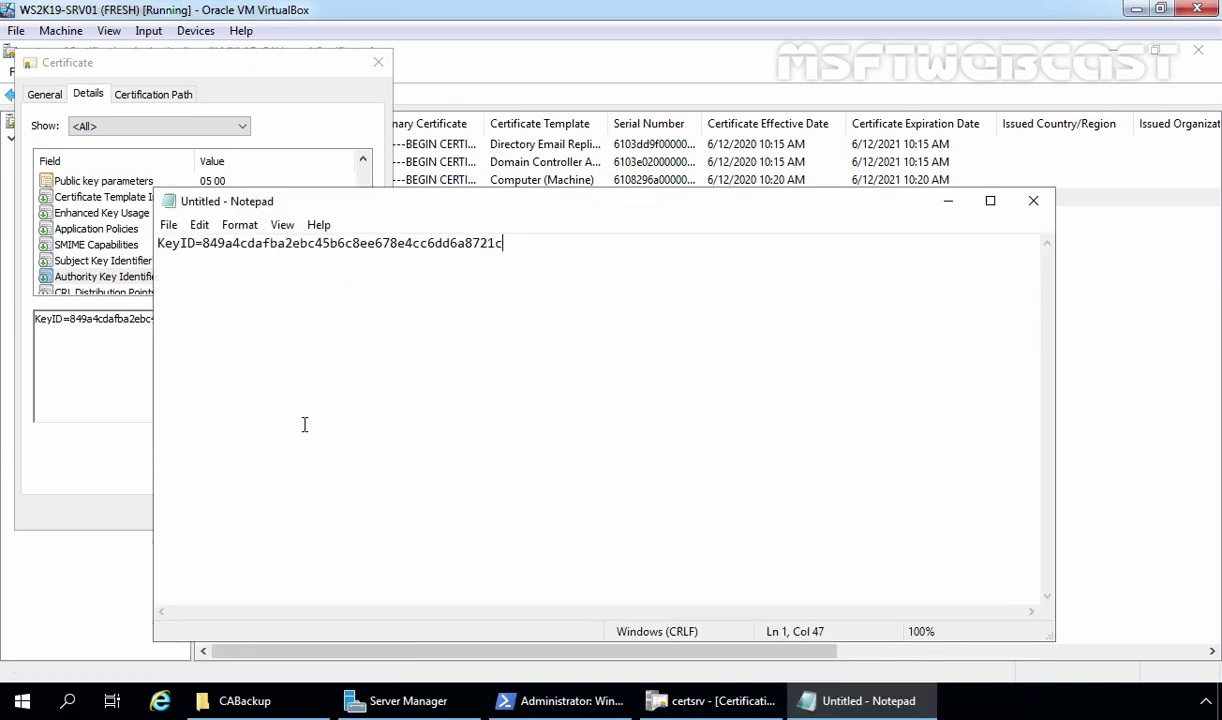
{"action": "key", "text": "Tab"}
{"action": "type", "text": "Old"}
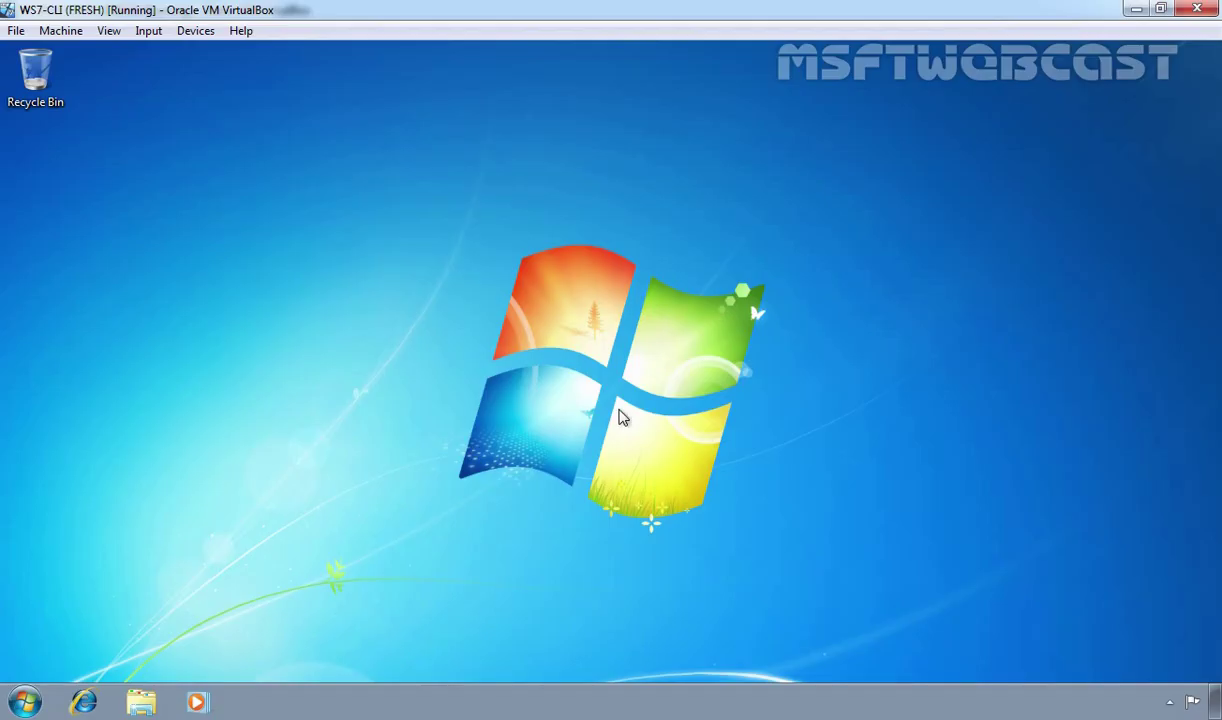
Step: Switch to the WS7-CLI client, check the signed-in user and open an empty management console with mmc
{"action": "key", "text": "super"}
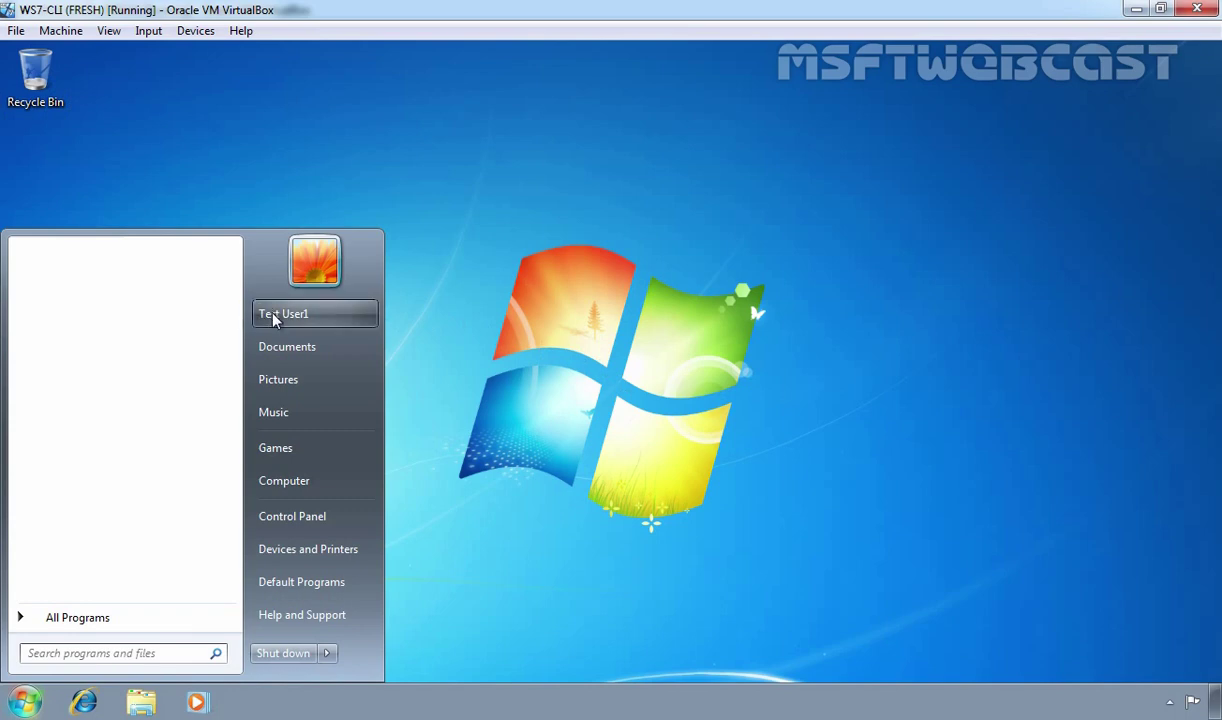
{"action": "left_click", "coordinate": [559, 312]}
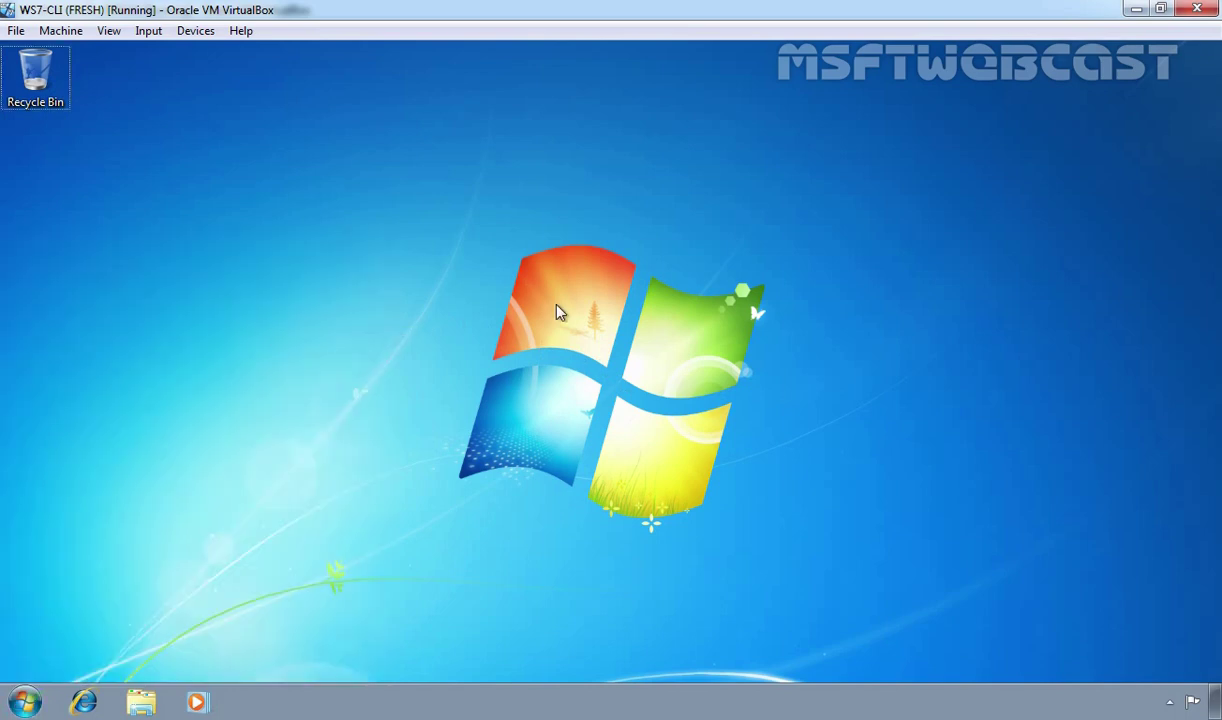
{"action": "key", "text": "super+r"}
{"action": "type", "text": "mmc"}
{"action": "key", "text": "Return"}
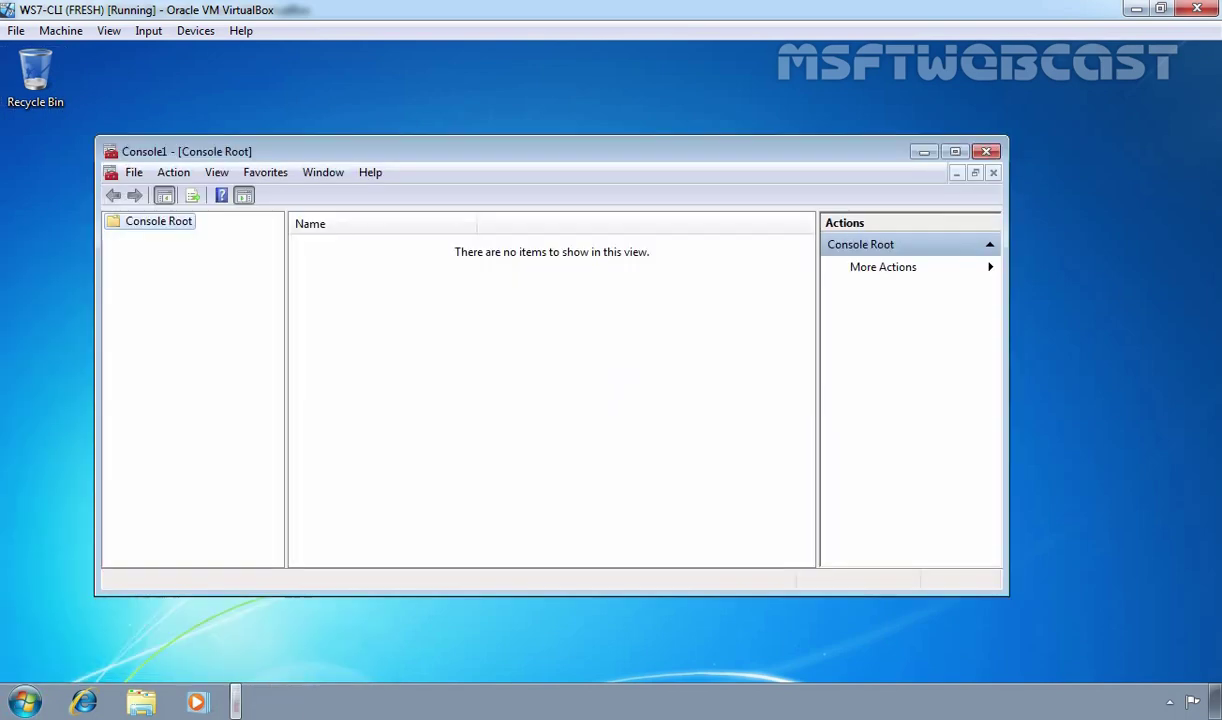
Step: Add the Certificates snap-in for the current user to the console
{"action": "left_click", "coordinate": [130, 171]}
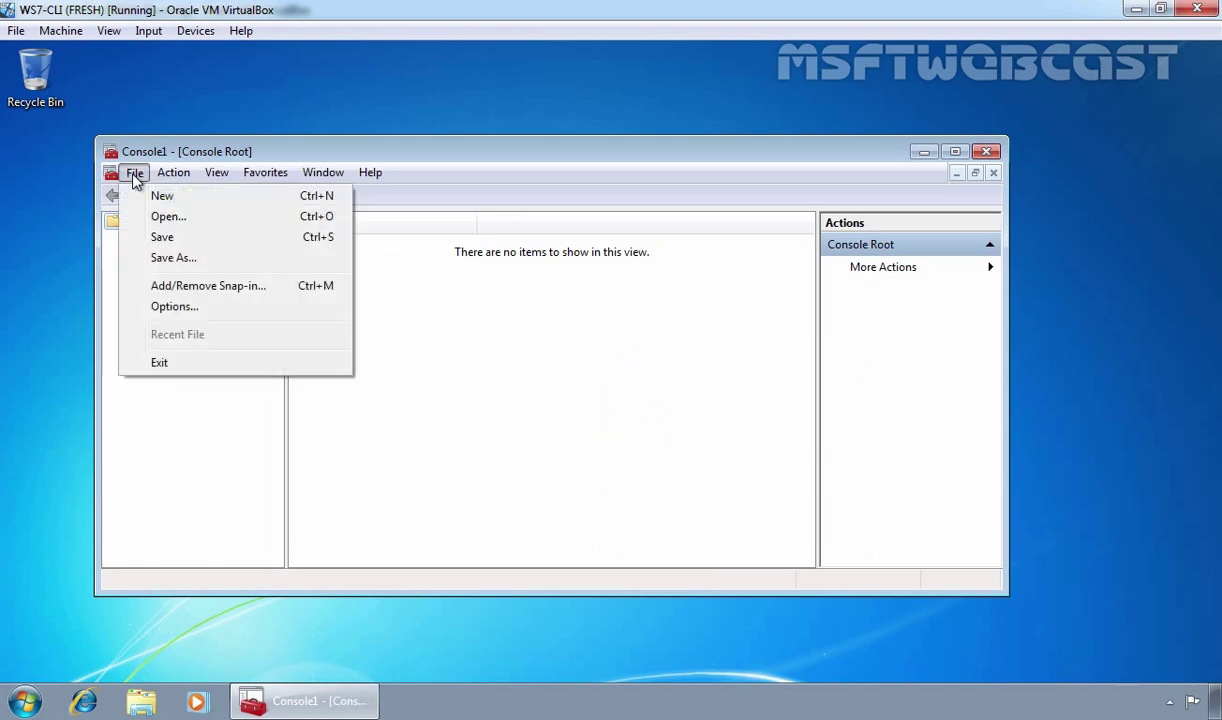
{"action": "left_click", "coordinate": [165, 289]}
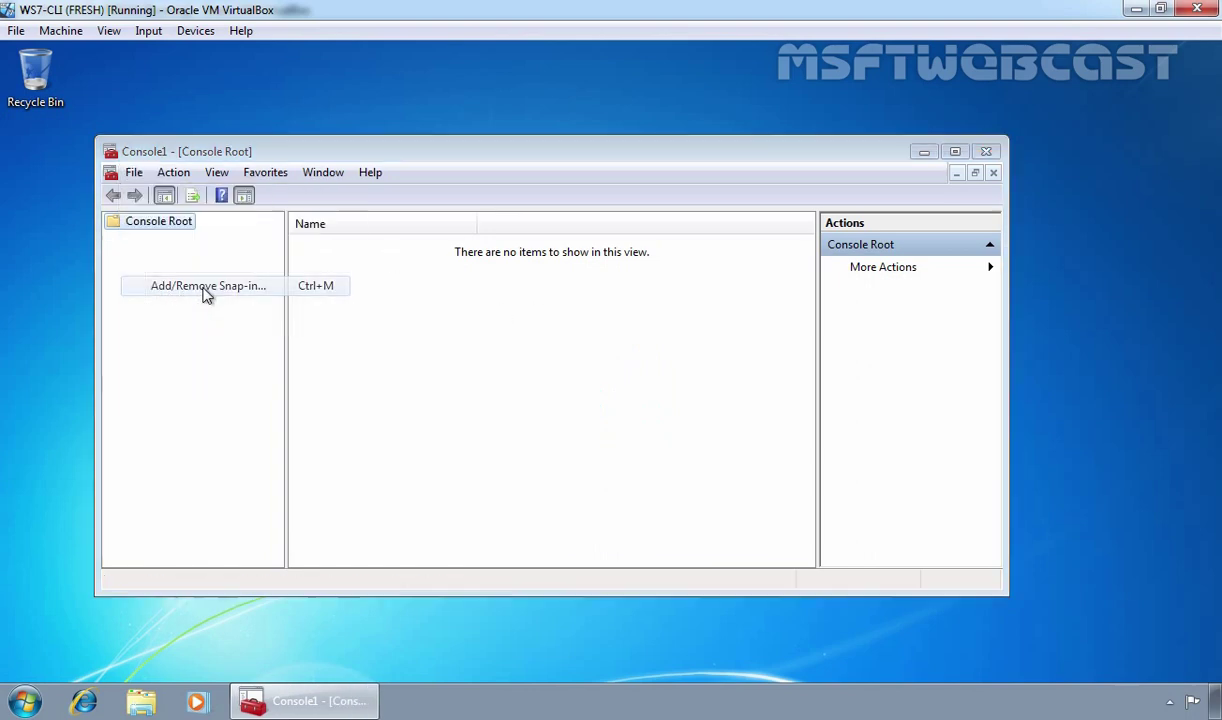
{"action": "left_click", "coordinate": [283, 295]}
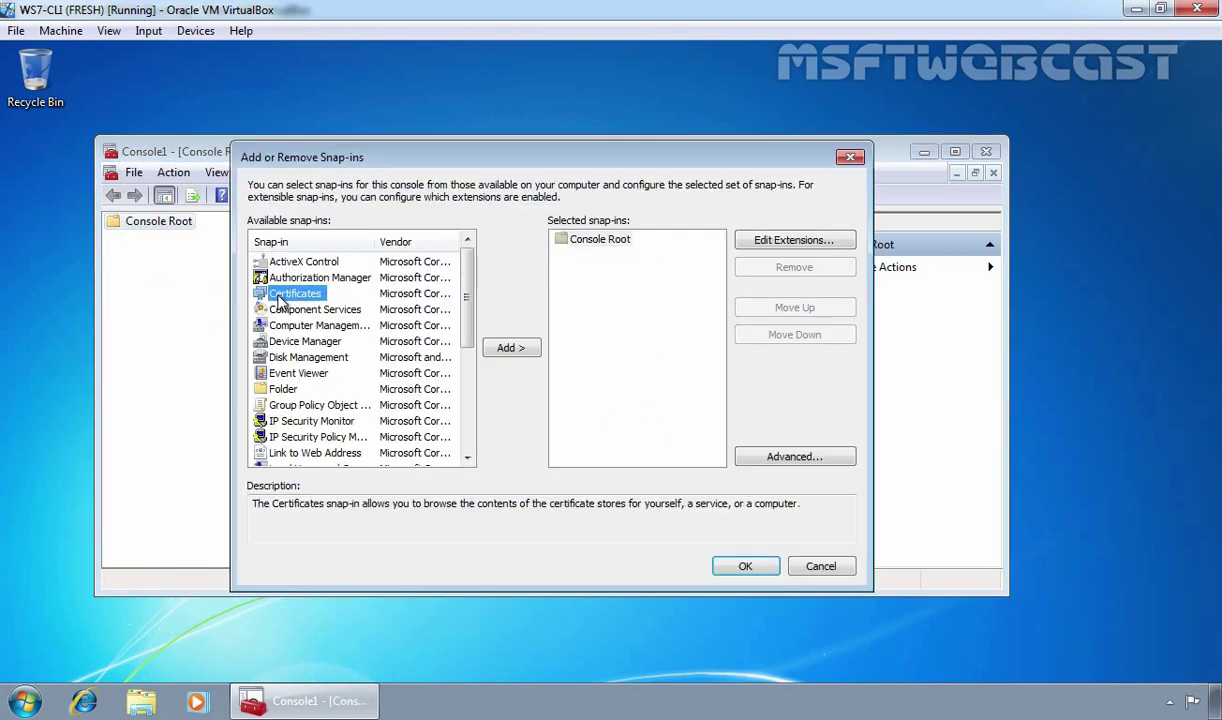
{"action": "left_click", "coordinate": [490, 346]}
{"action": "left_click", "coordinate": [745, 566]}
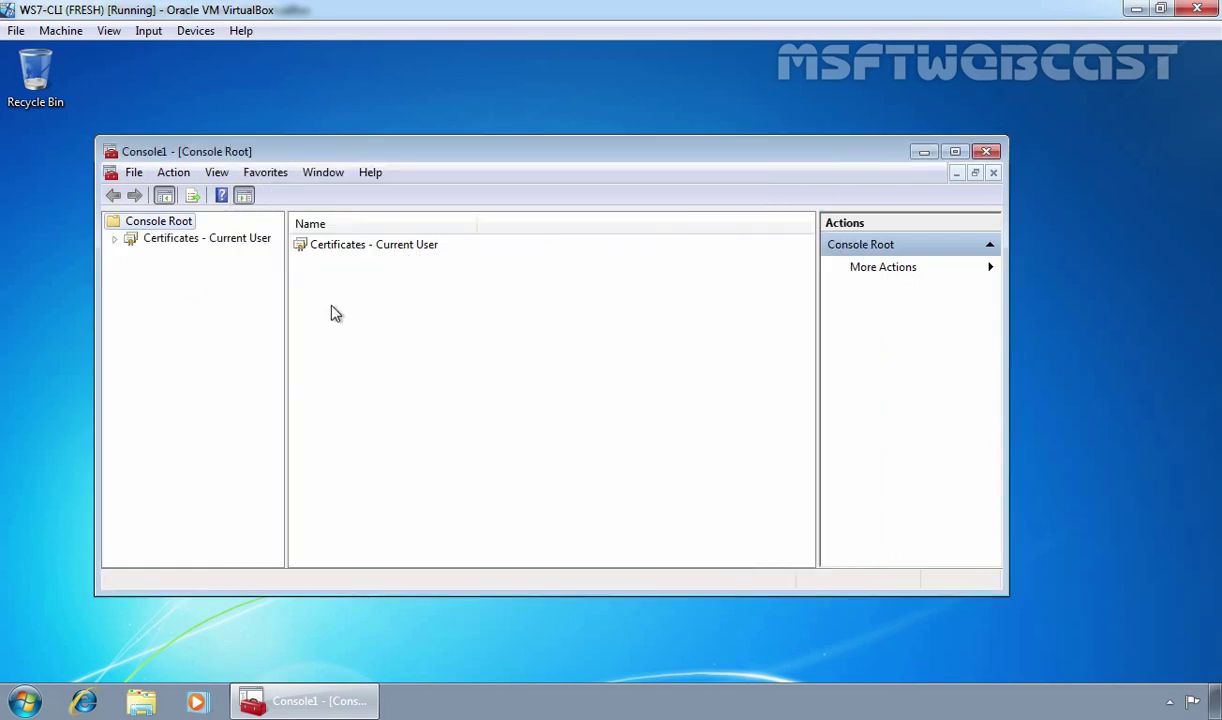
Step: Show the certificates in the current user's Personal store and maximize the console window
{"action": "double_click", "coordinate": [207, 240]}
{"action": "left_click", "coordinate": [190, 256]}
{"action": "double_click", "coordinate": [190, 256]}
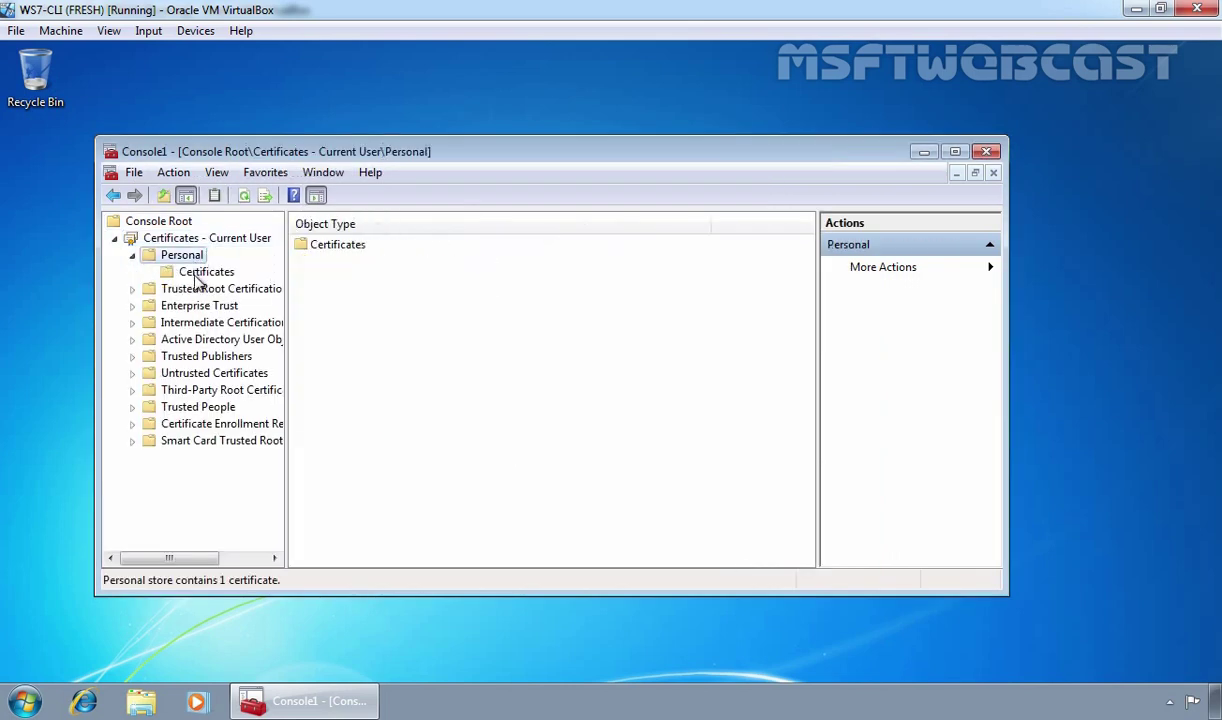
{"action": "left_click", "coordinate": [206, 272]}
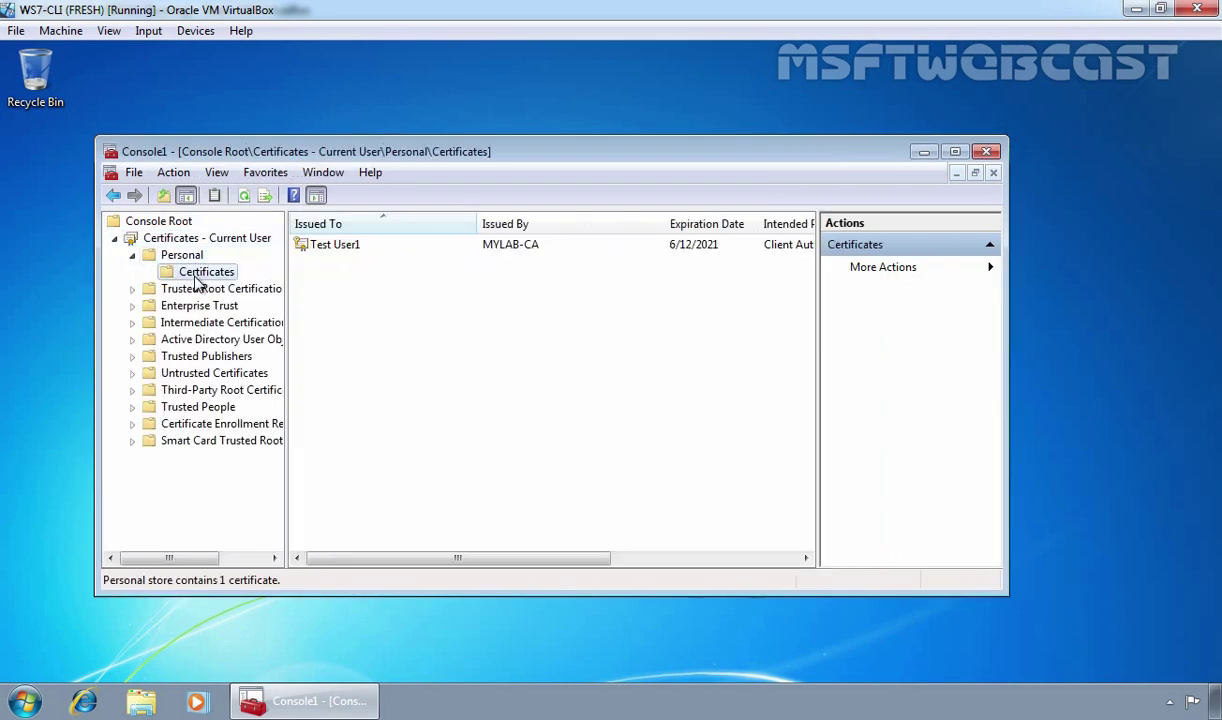
{"action": "left_click", "coordinate": [954, 152]}
Step: Renew the user's MYLABUsers certificate with the same key and refresh the Personal certificates list
{"action": "left_click", "coordinate": [230, 150]}
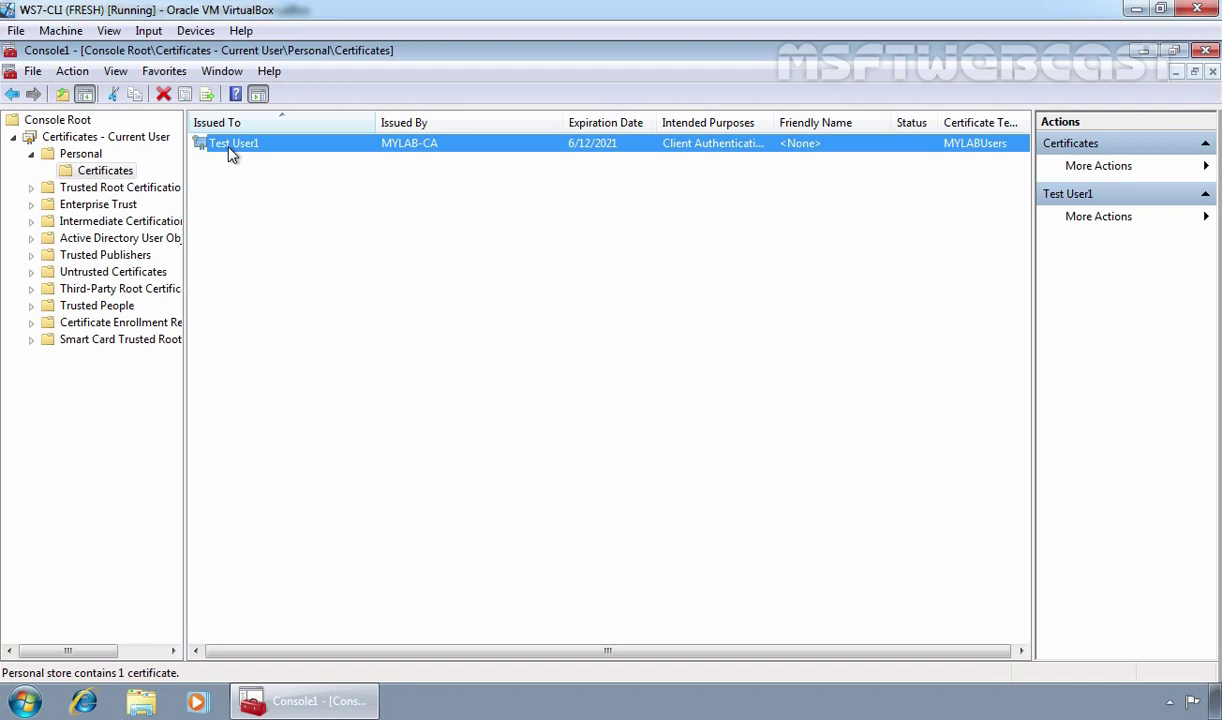
{"action": "right_click", "coordinate": [229, 152]}
{"action": "mouse_move", "coordinate": [308, 195]}
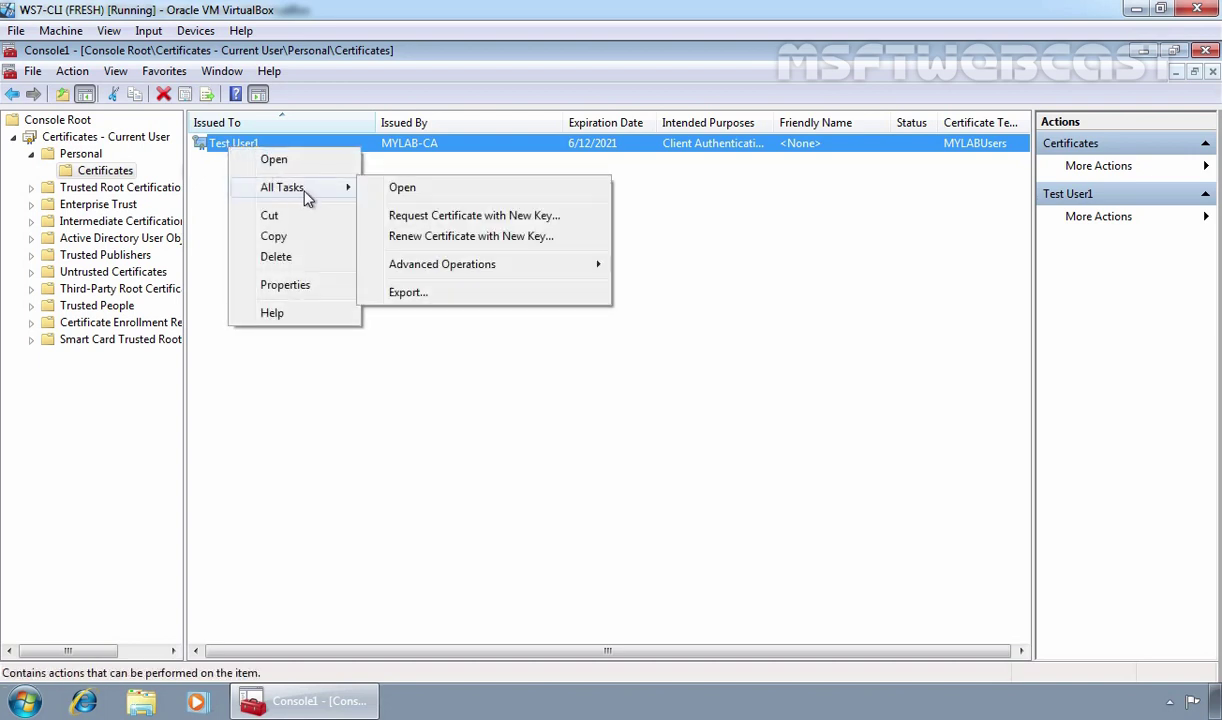
{"action": "mouse_move", "coordinate": [445, 264]}
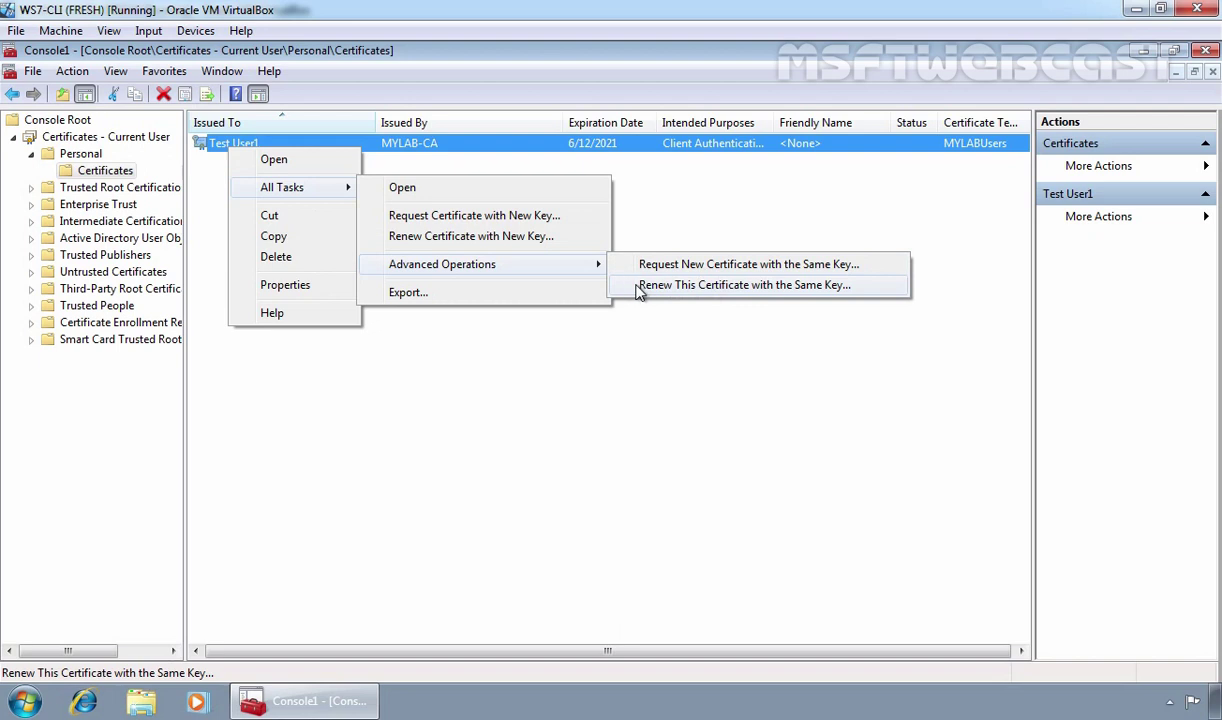
{"action": "left_click", "coordinate": [736, 287]}
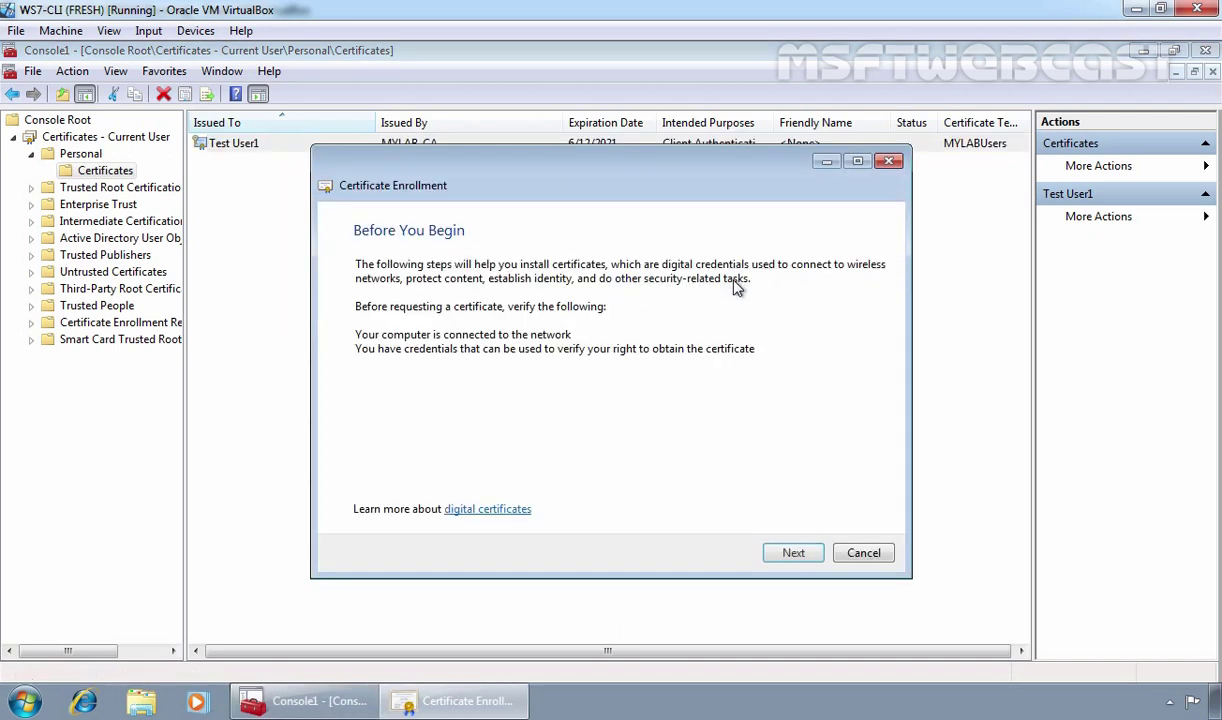
{"action": "left_click", "coordinate": [792, 553]}
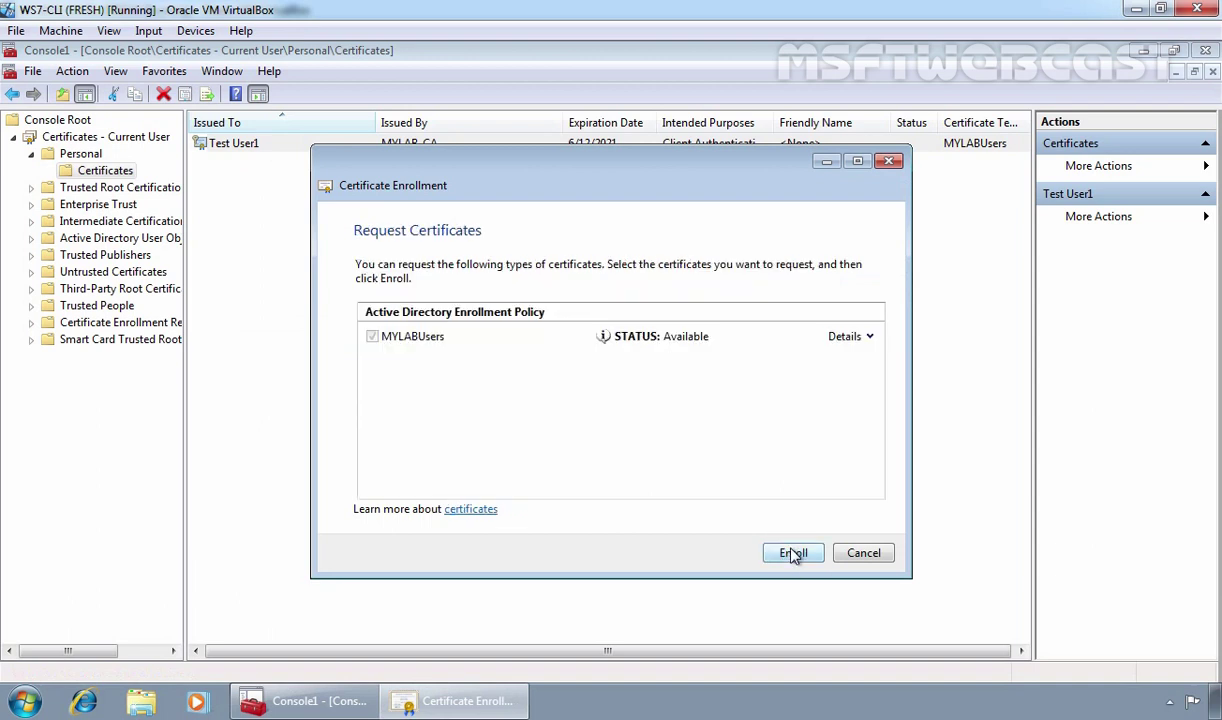
{"action": "left_click", "coordinate": [792, 553]}
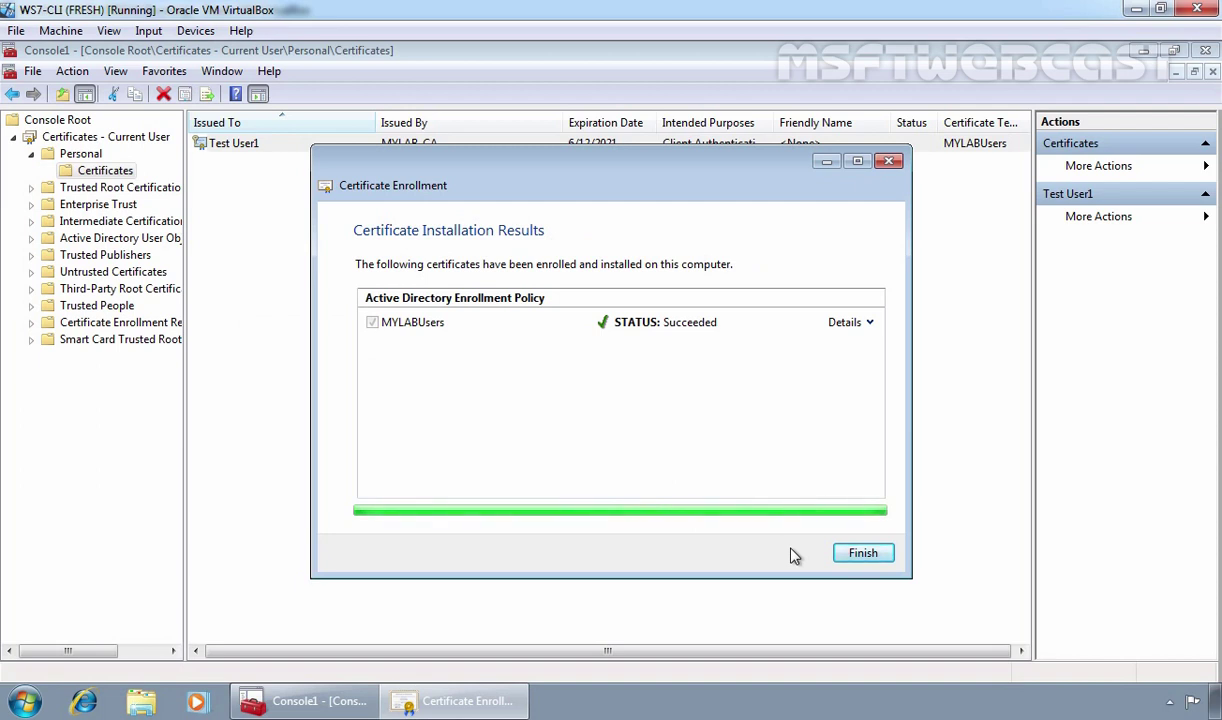
{"action": "left_click", "coordinate": [865, 553]}
{"action": "right_click", "coordinate": [497, 251]}
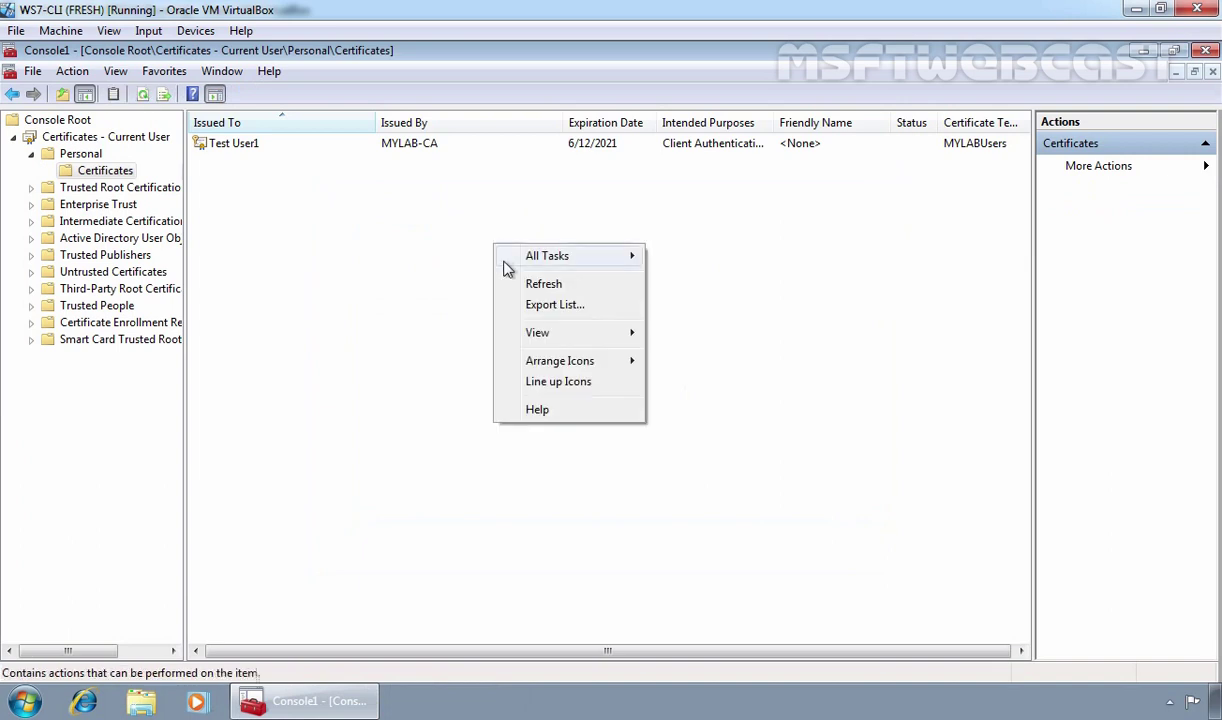
{"action": "left_click", "coordinate": [520, 281]}
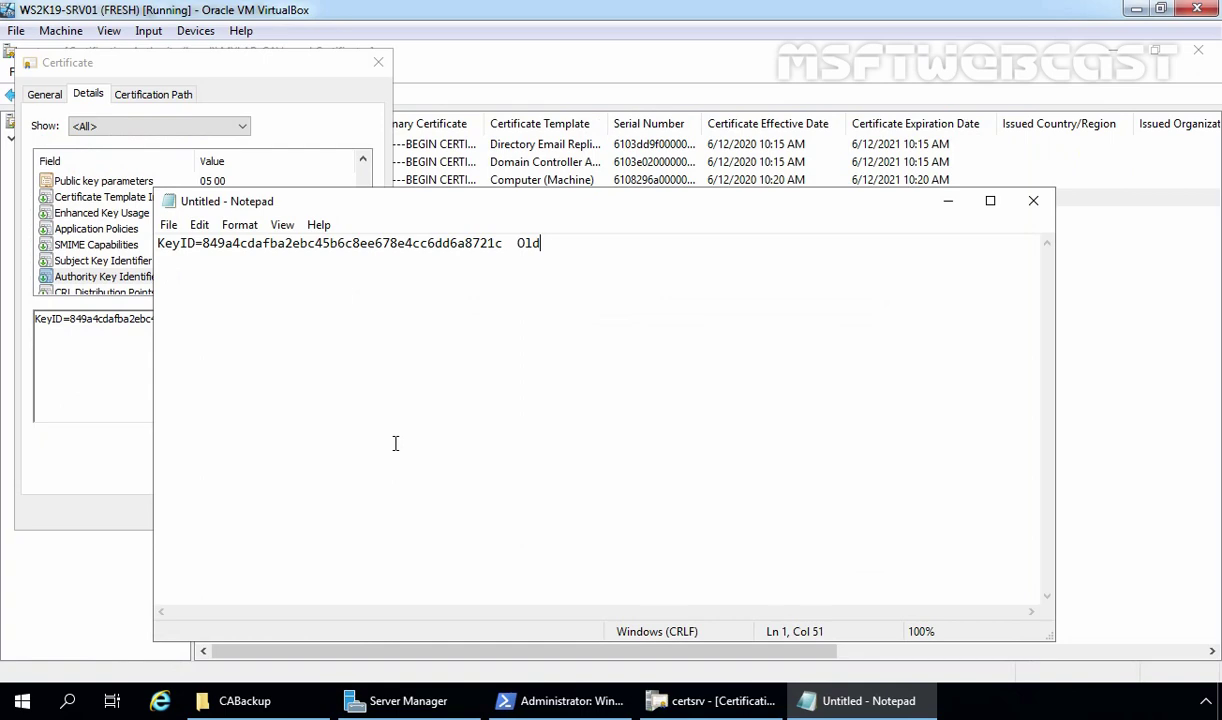
Step: Switch to WS2K19-SRV01, close the open certificate and refresh the issued certificates of MYLAB-CA
{"action": "left_click", "coordinate": [105, 358]}
{"action": "left_click", "coordinate": [377, 513]}
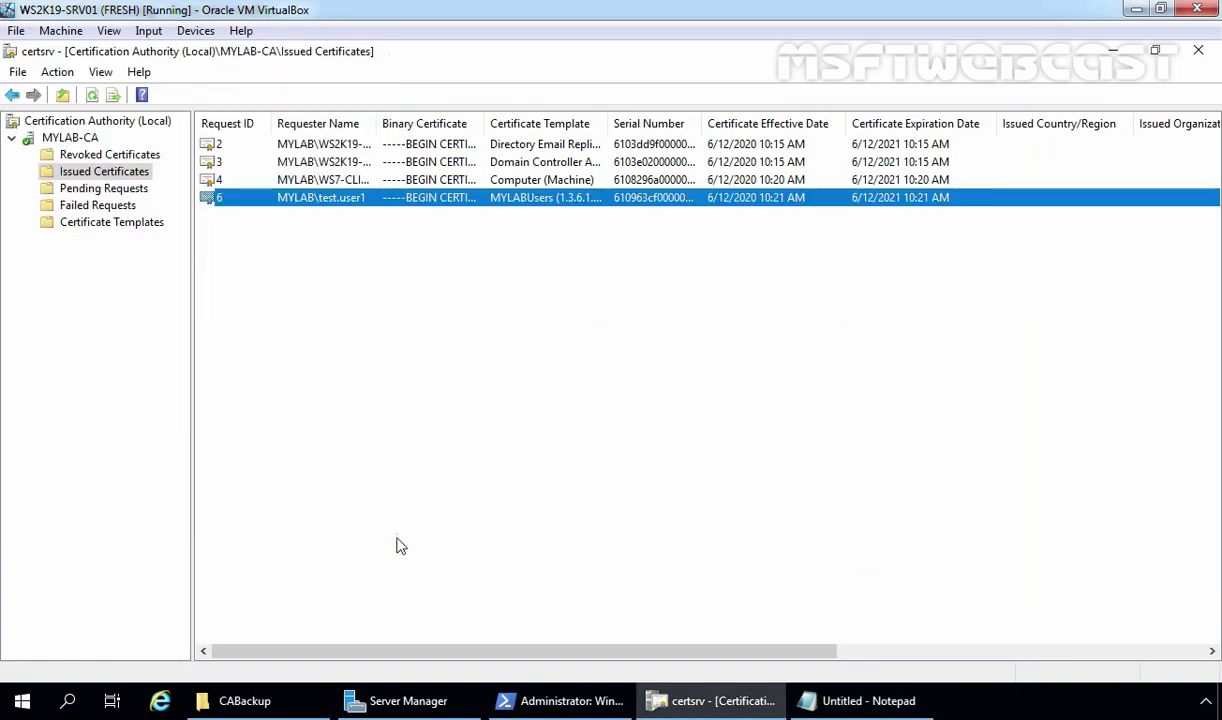
{"action": "right_click", "coordinate": [355, 307]}
{"action": "left_click", "coordinate": [389, 321]}
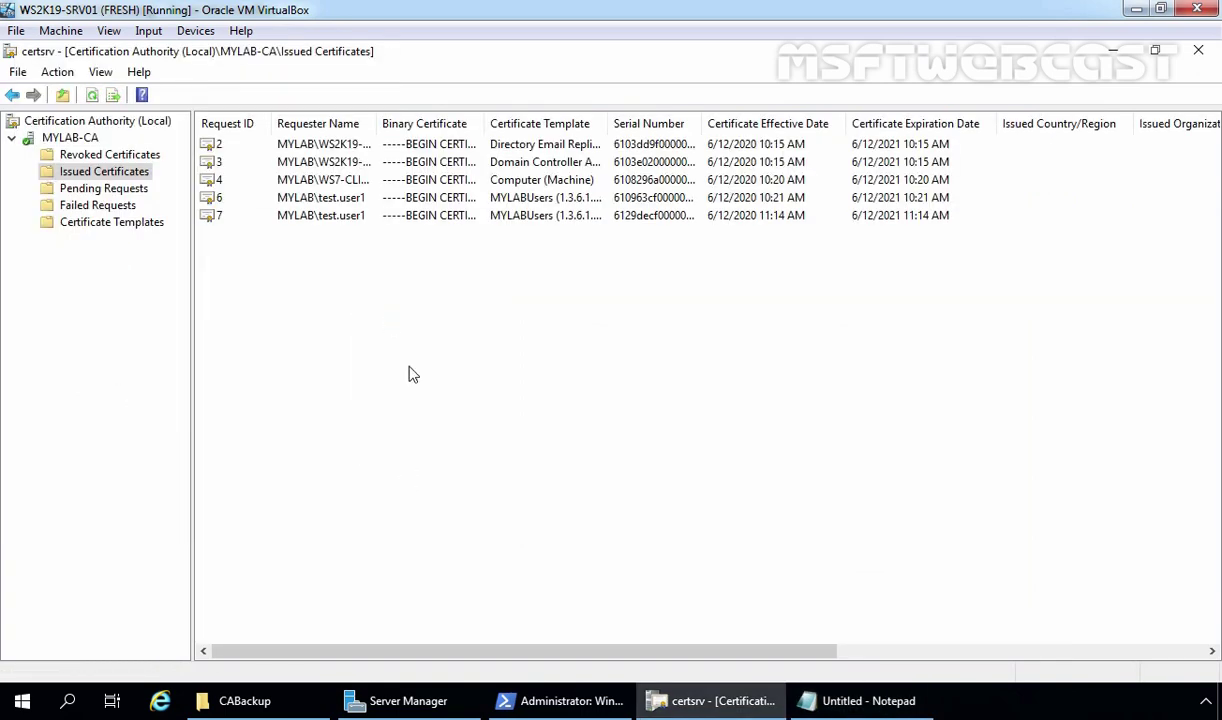
Step: Open the issued certificate with request ID 7 and copy its Authority Key Identifier value from the details
{"action": "left_click", "coordinate": [212, 216]}
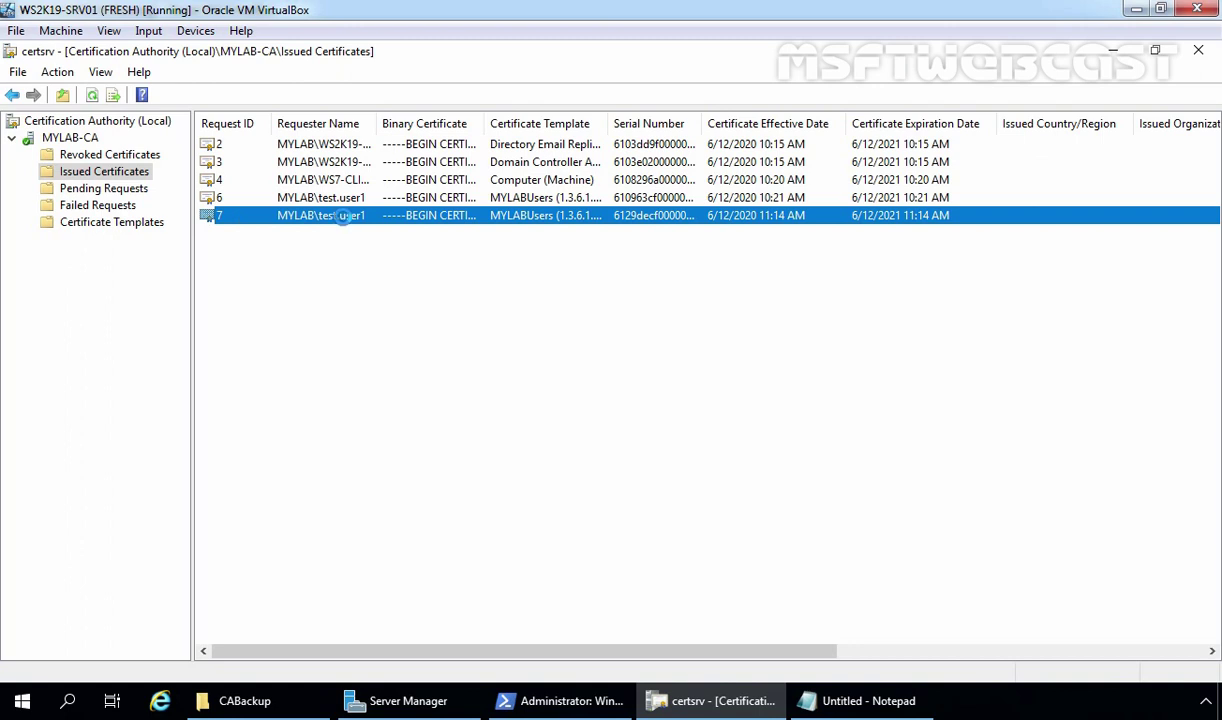
{"action": "double_click", "coordinate": [332, 213]}
{"action": "left_click", "coordinate": [87, 96]}
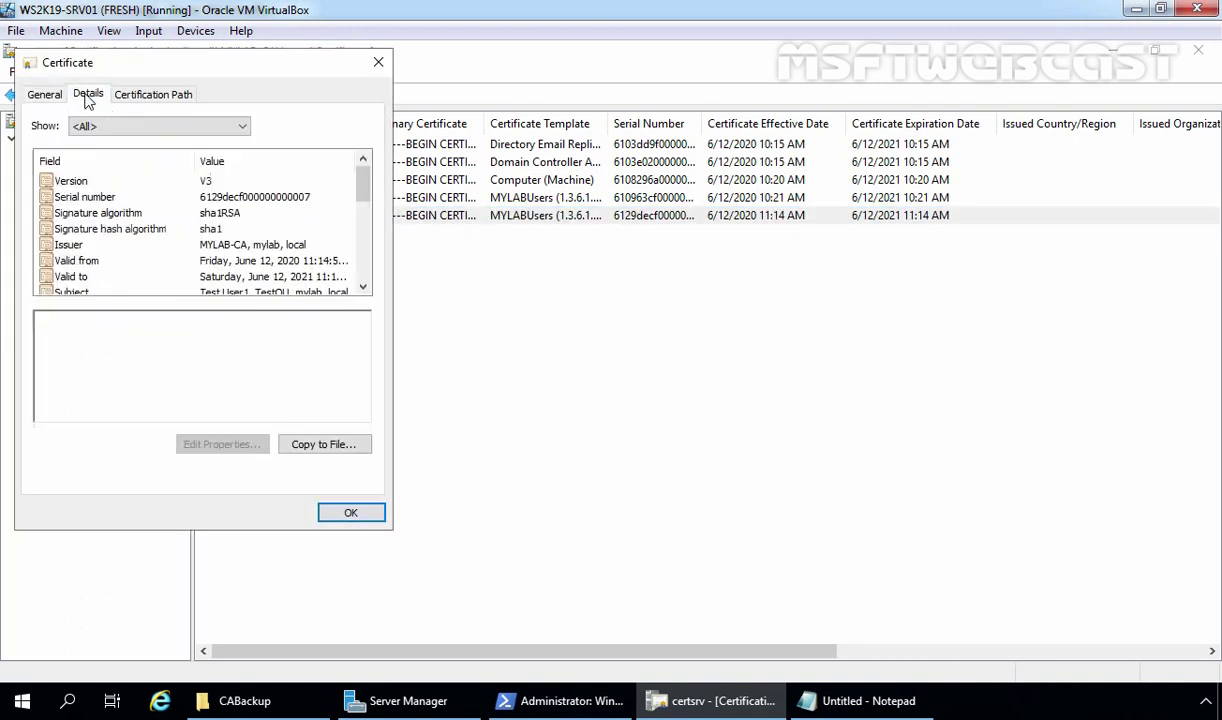
{"action": "left_click_drag", "start_coordinate": [368, 180], "coordinate": [367, 248]}
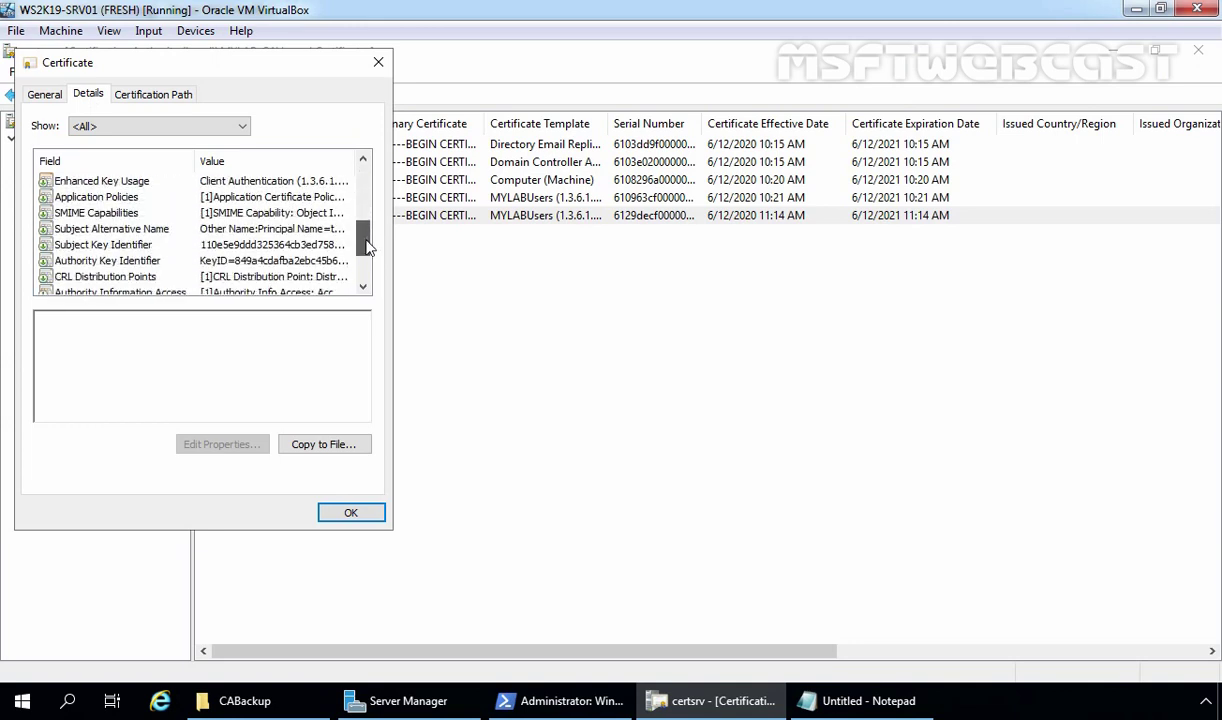
{"action": "left_click", "coordinate": [90, 260]}
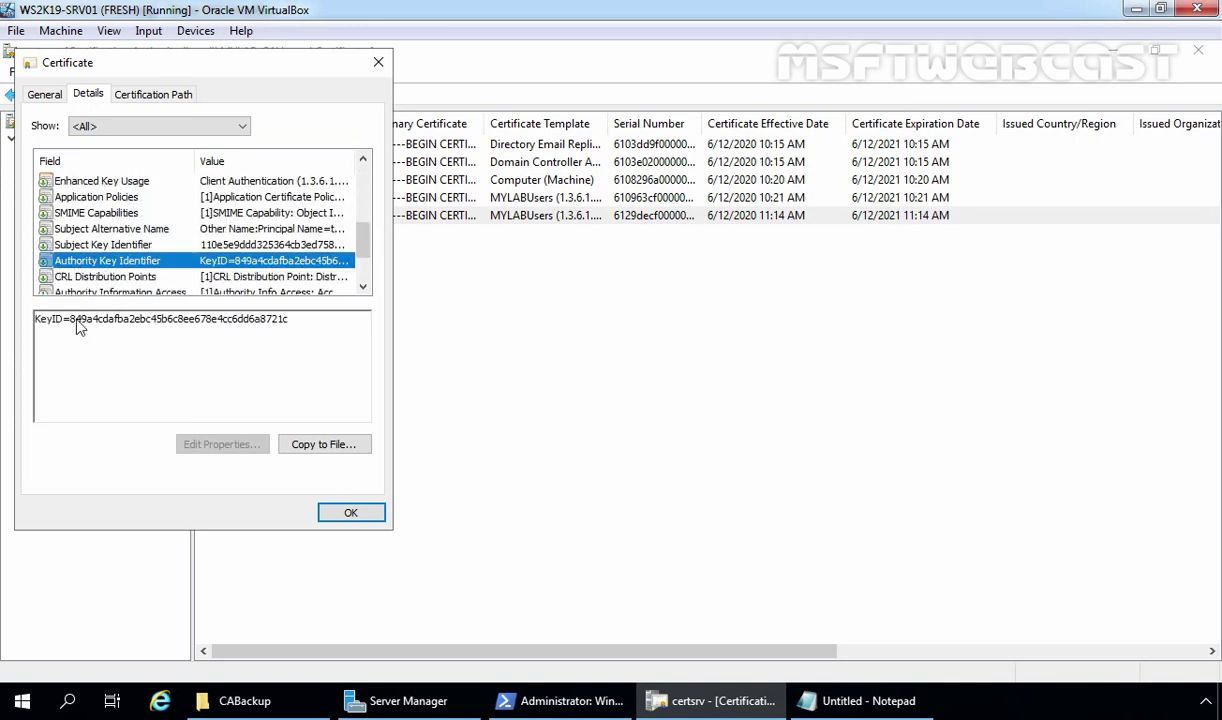
{"action": "left_click_drag", "start_coordinate": [290, 318], "coordinate": [12, 298]}
{"action": "key", "text": "ctrl+c"}
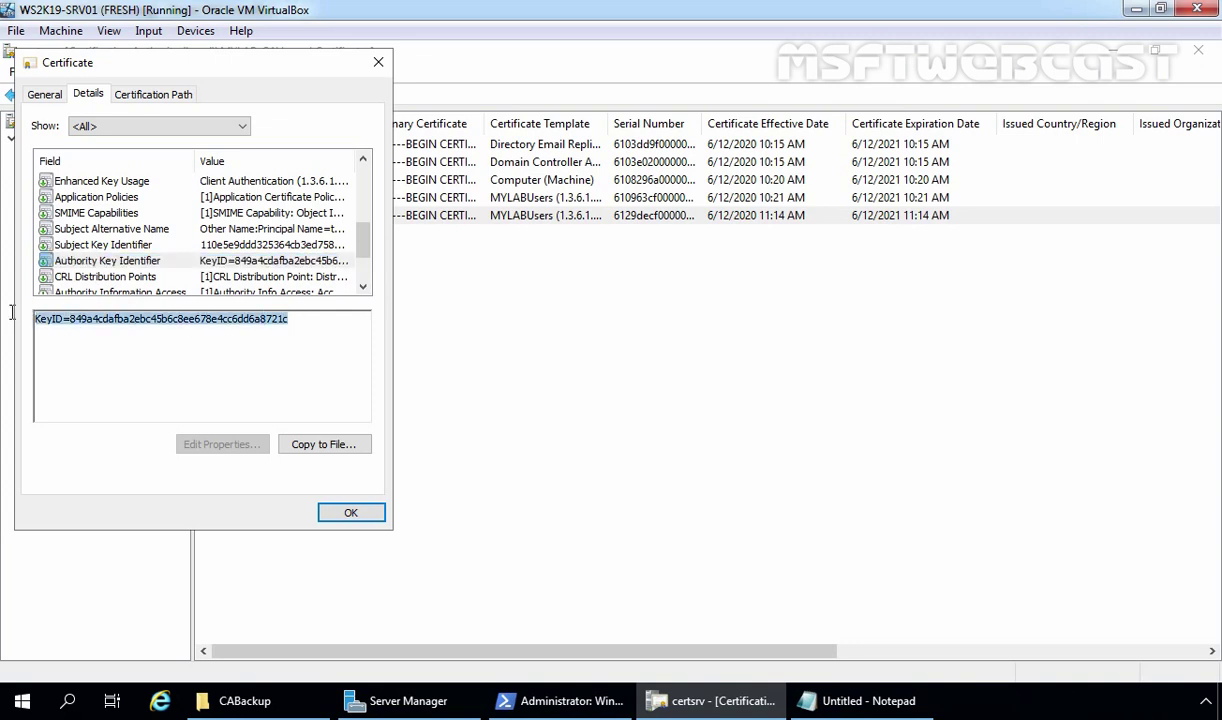
Step: Paste the copied key identifier into the Notepad note three lines below the "Old" entry, then minimize Notepad and close the certificate
{"action": "left_click", "coordinate": [873, 700]}
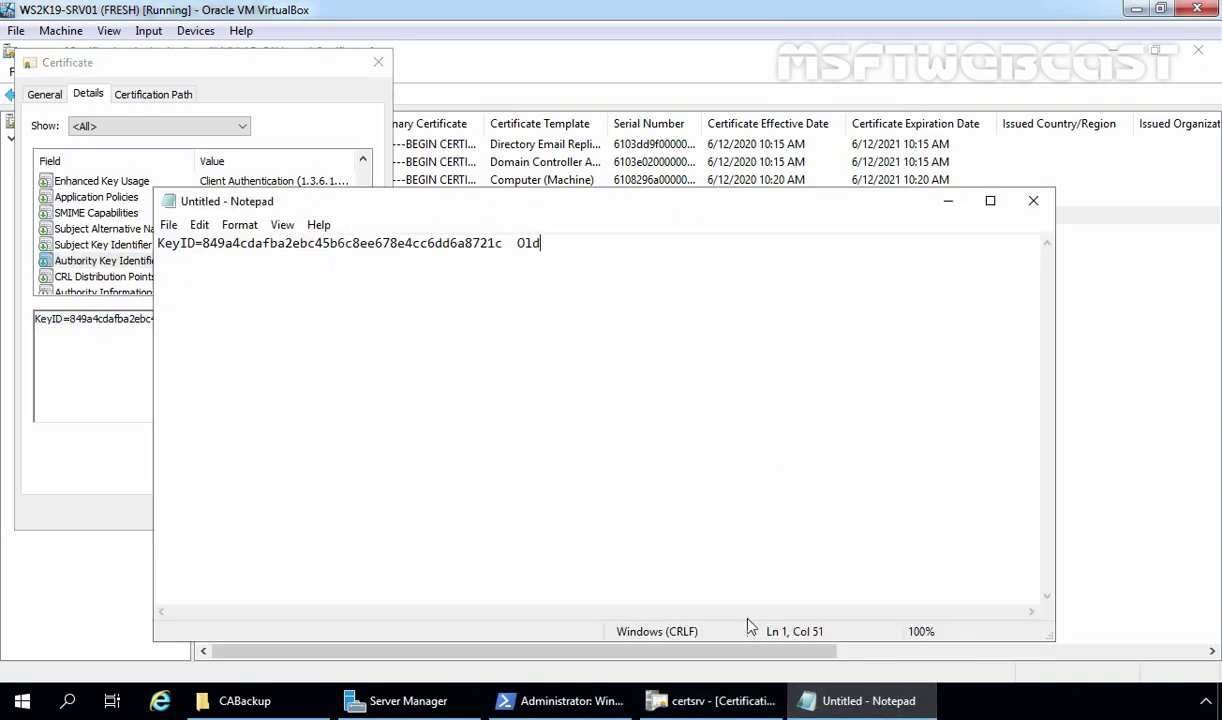
{"action": "key", "text": "Return"}
{"action": "key", "text": "Return"}
{"action": "key", "text": "Return"}
{"action": "key", "text": "ctrl+v"}
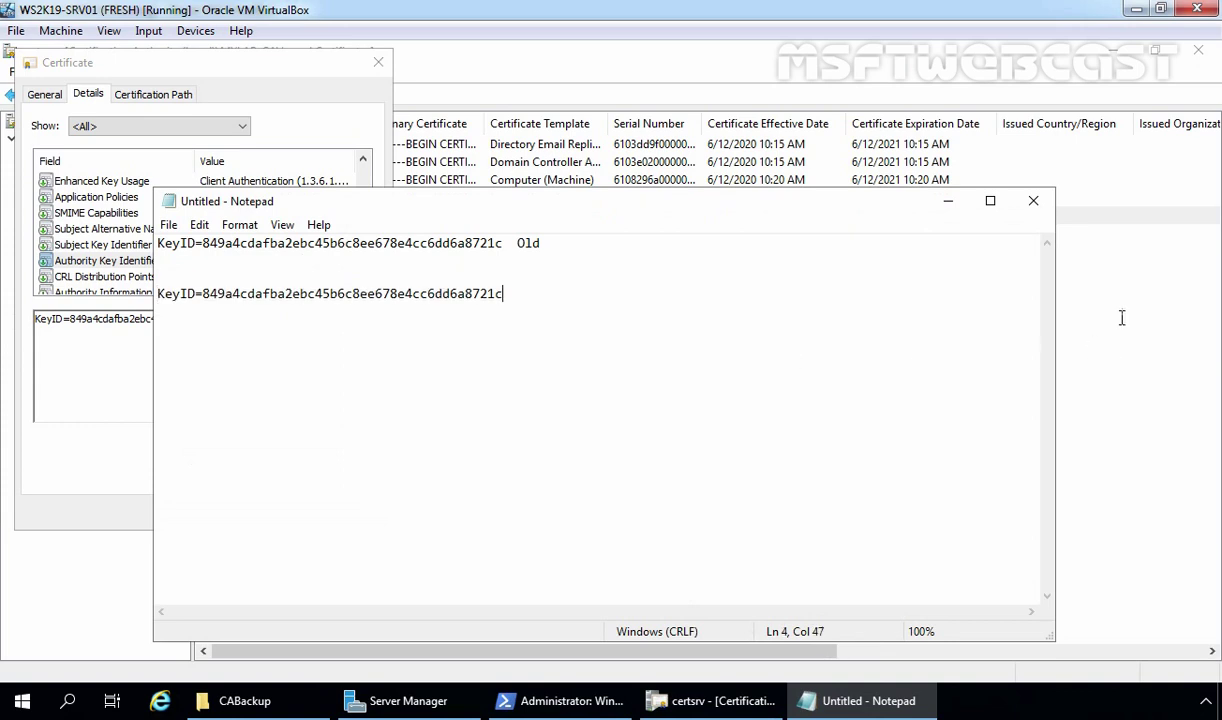
{"action": "left_click", "coordinate": [947, 201]}
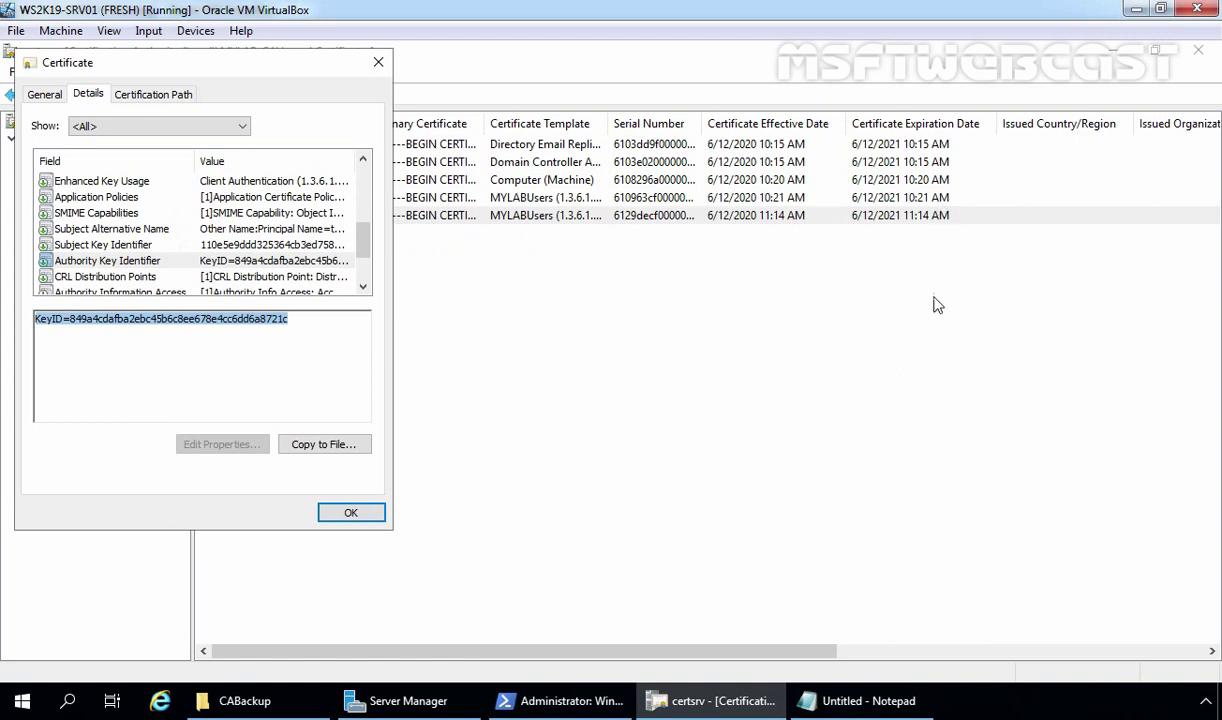
{"action": "left_click", "coordinate": [378, 63]}
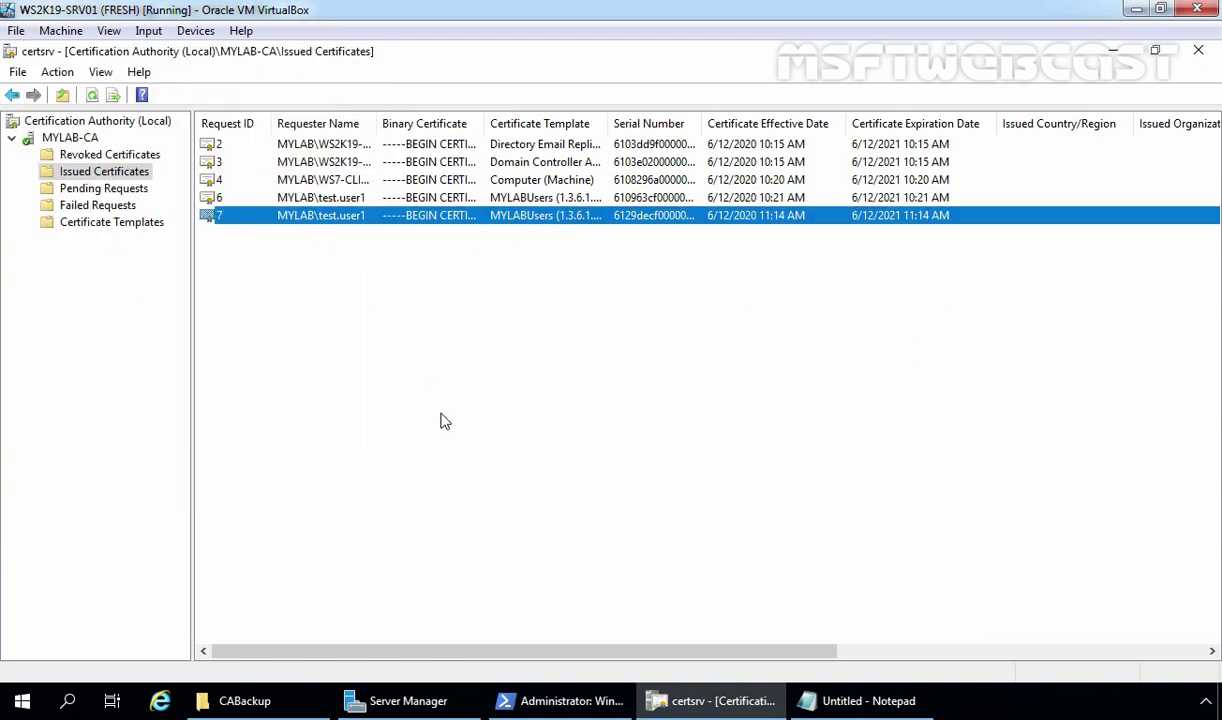